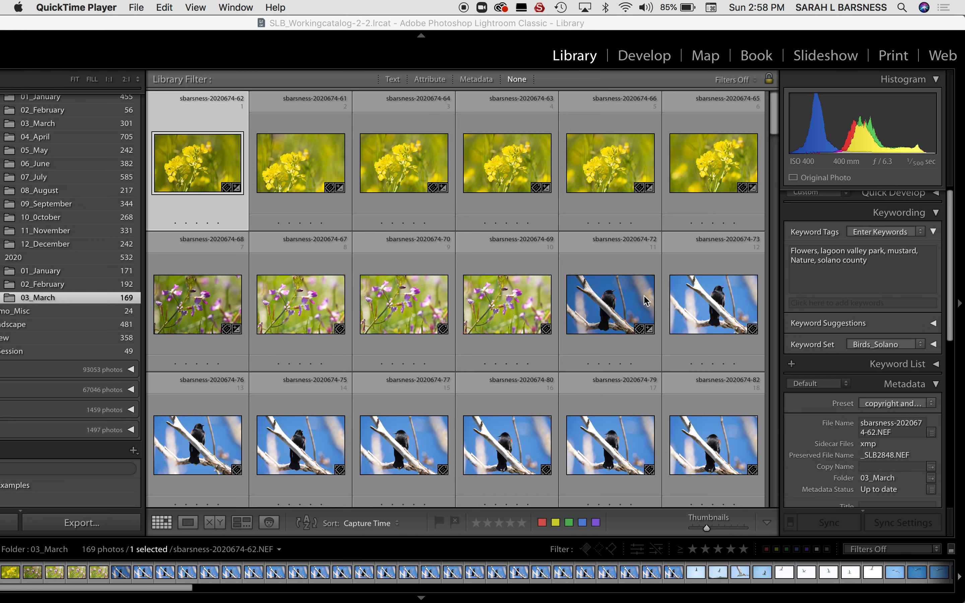
- Look through the photos in the 03_March folder from the flowers to the bird shots and back
scroll(644, 295, "down", 10)
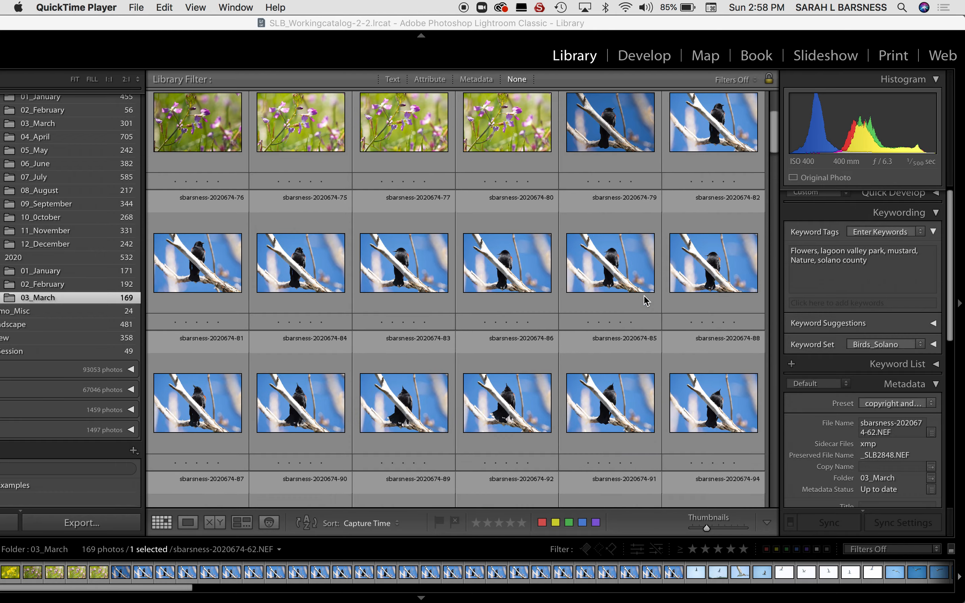
scroll(644, 295, "down", 15)
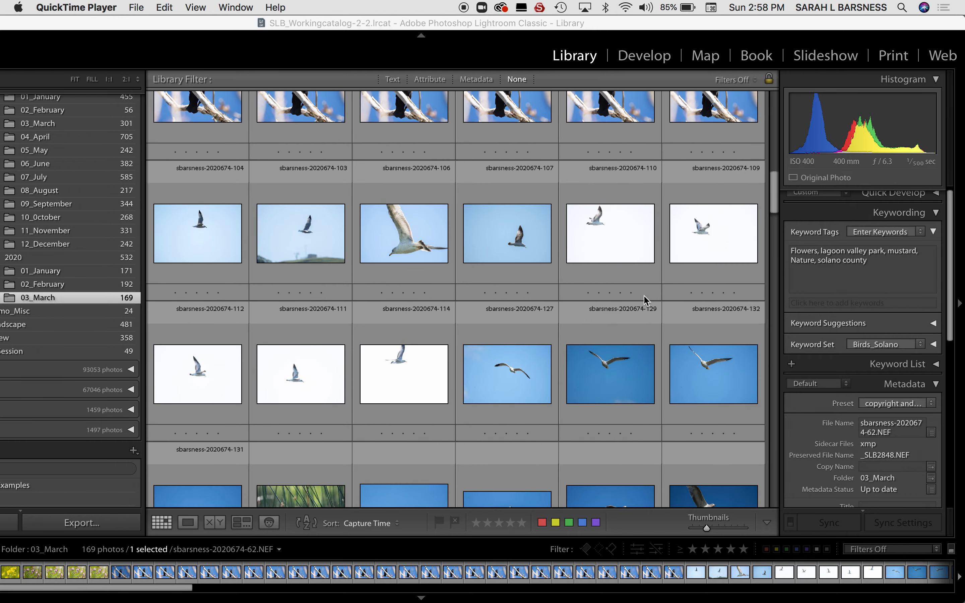
scroll(646, 301, "down", 15)
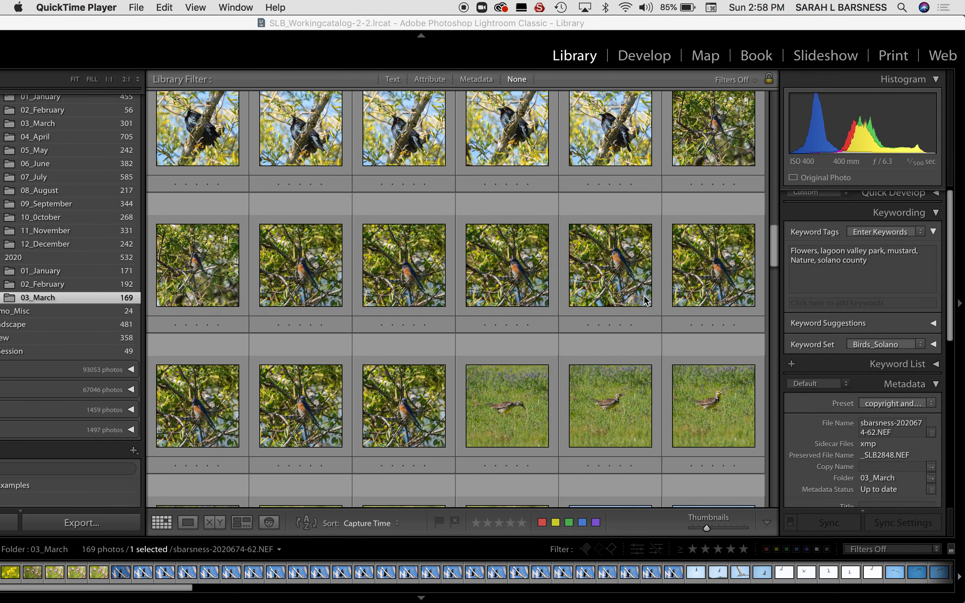
scroll(646, 300, "down", 10)
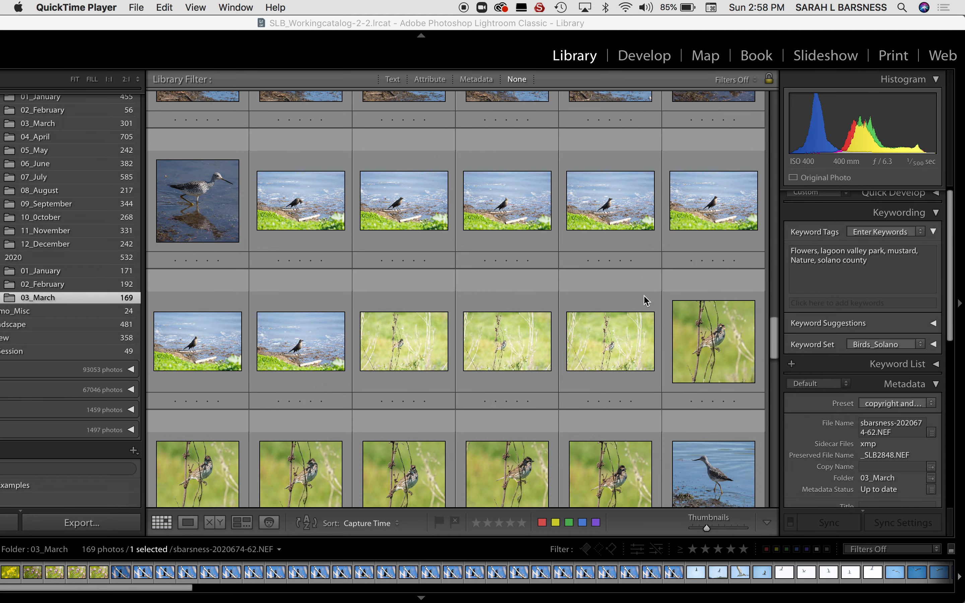
scroll(646, 300, "down", 10)
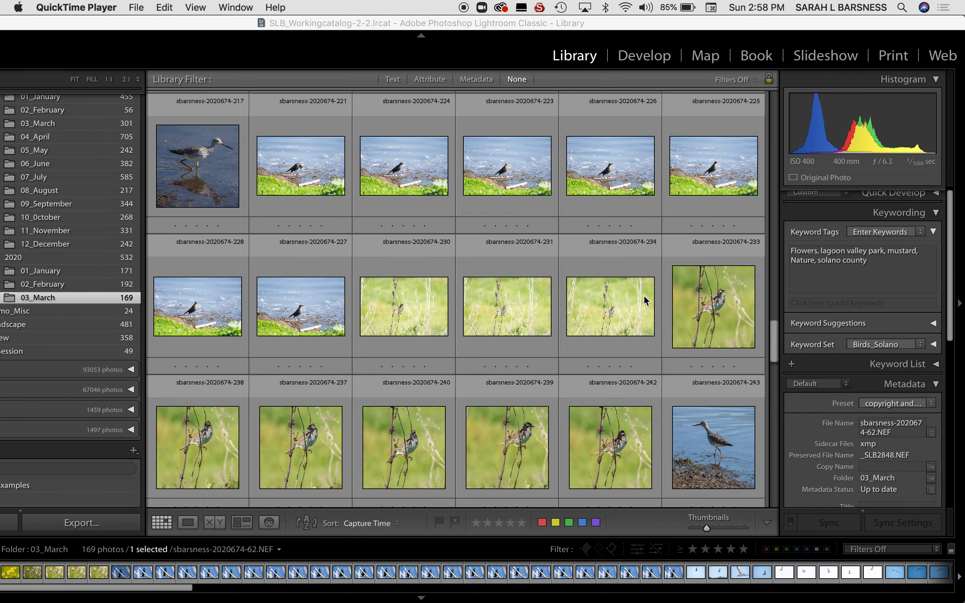
scroll(644, 297, "up", 15)
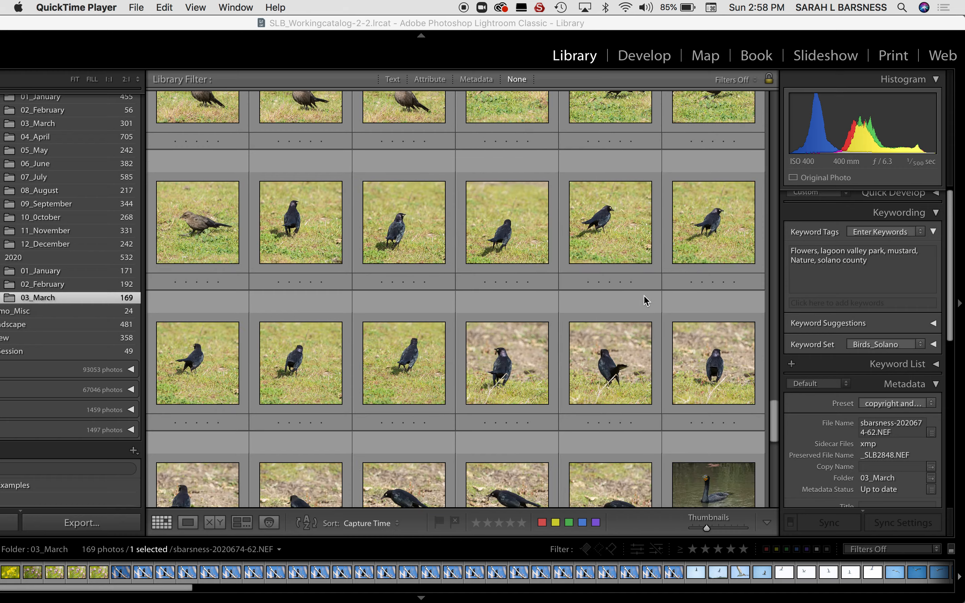
scroll(645, 300, "up", 10)
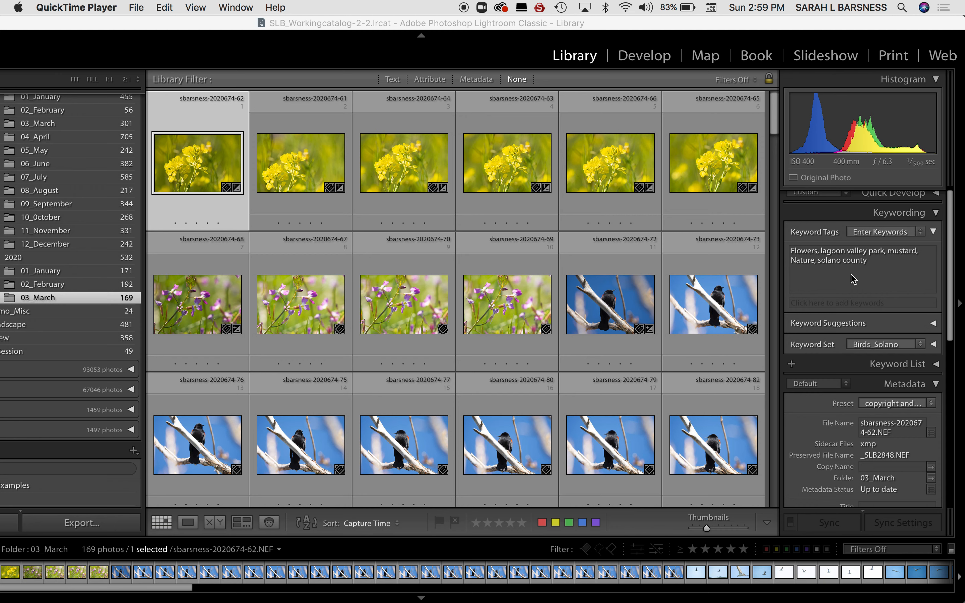
- Examine the keyword tags of the first blackbird photo and of all the folder's photos selected together
left_click(616, 321)
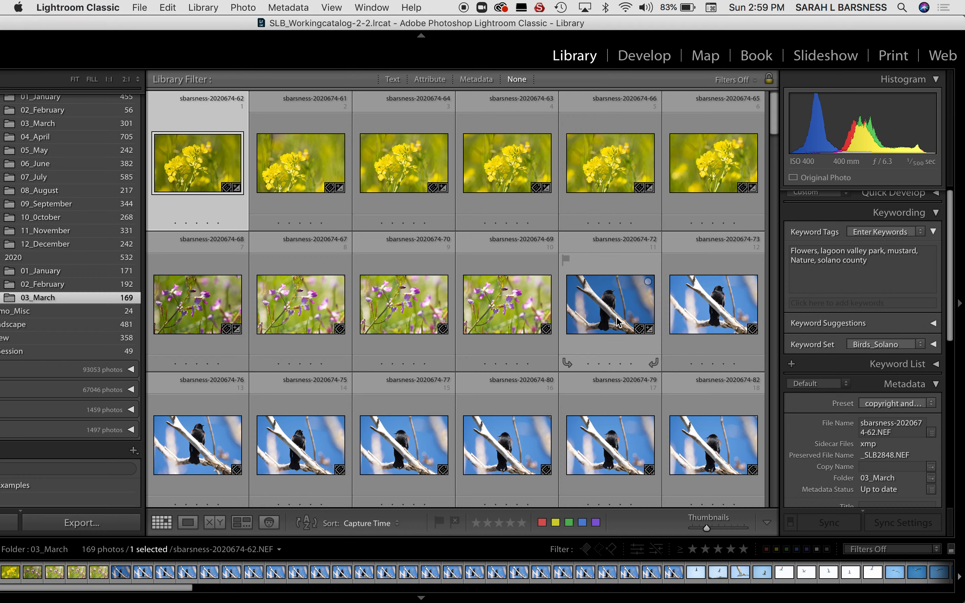
left_click(617, 321)
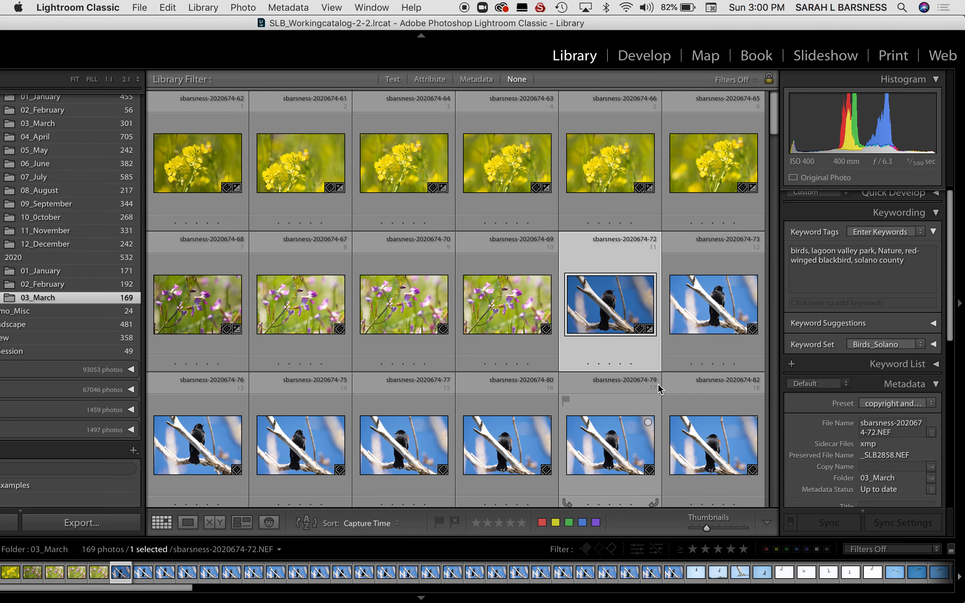
key("super+a")
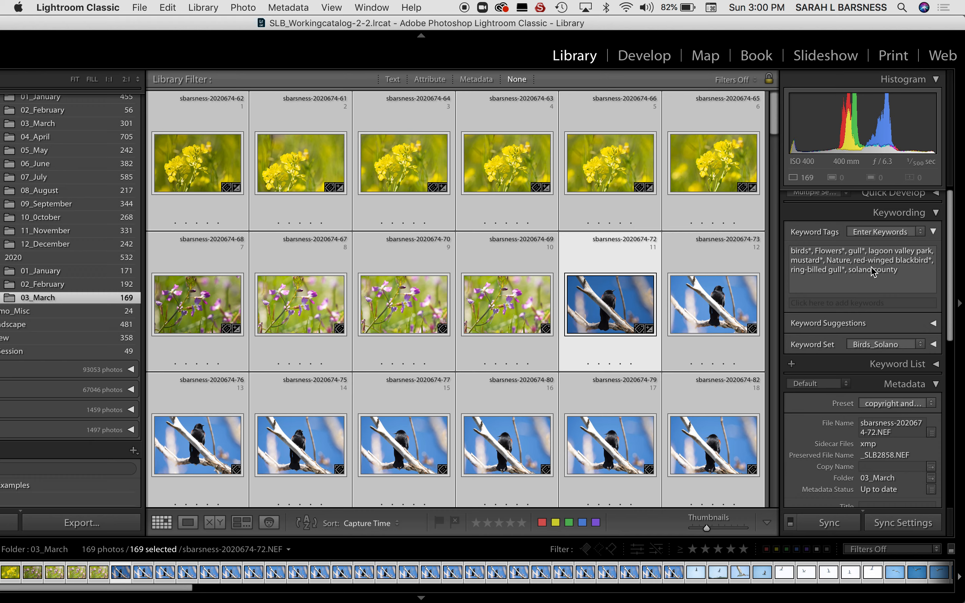
mouse_move(872, 273)
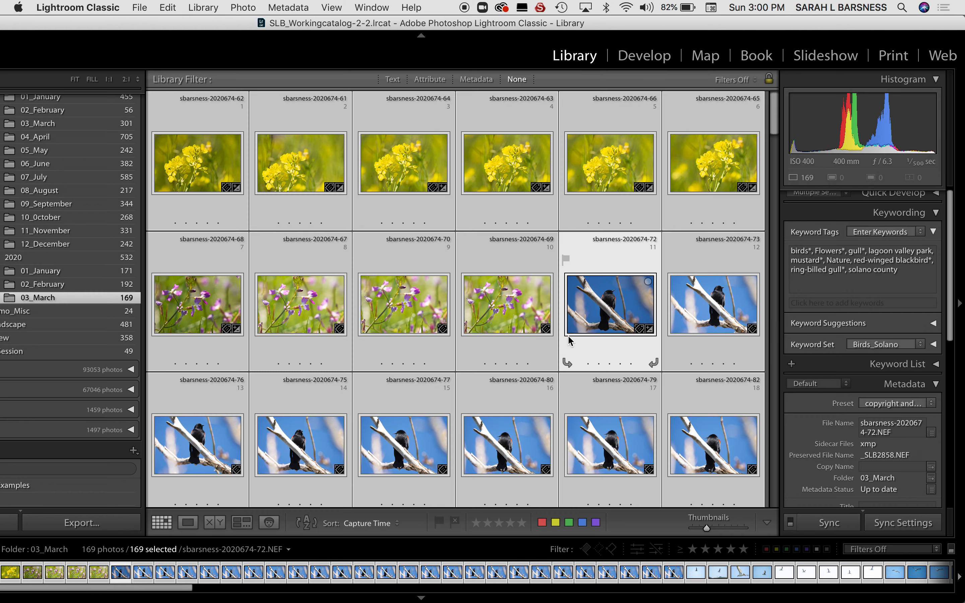
- Deselect all photos and compare the keyword tags of the last purple flower photo with the first blackbird photo
key("super+d")
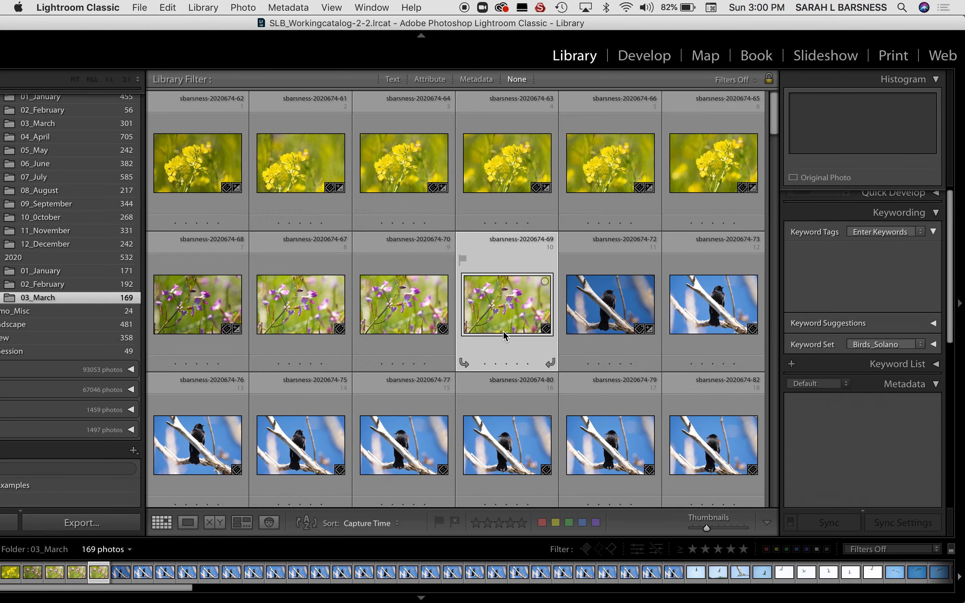
left_click(503, 330)
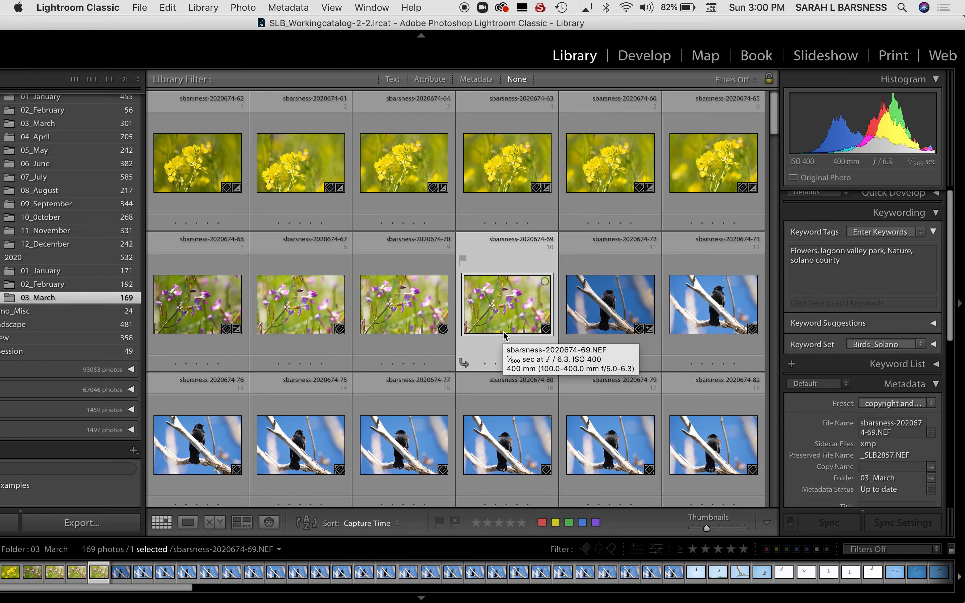
left_click(606, 310)
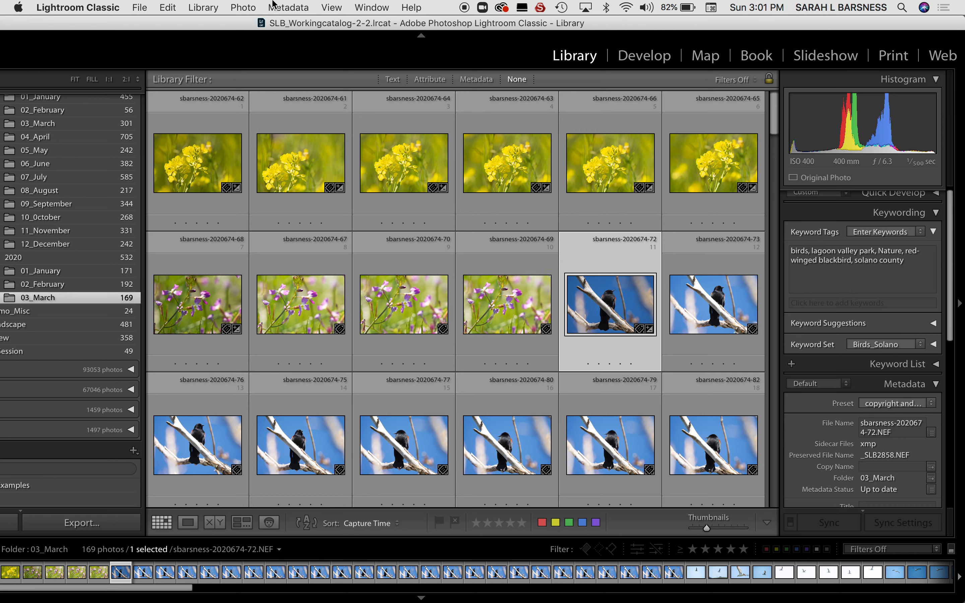
- Show the library's text filter and set it to search in Keywords
left_click(240, 8)
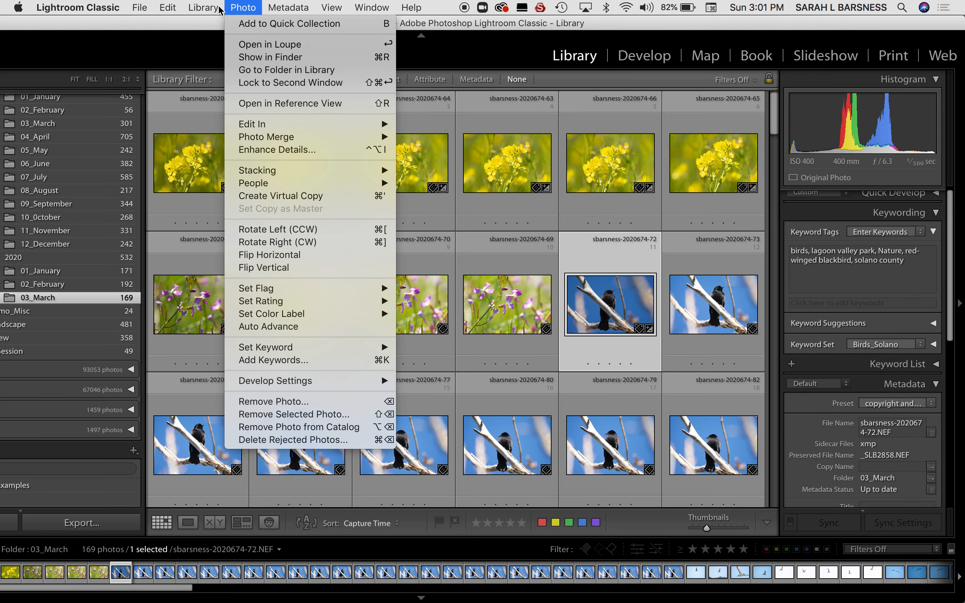
mouse_move(205, 8)
left_click(212, 84)
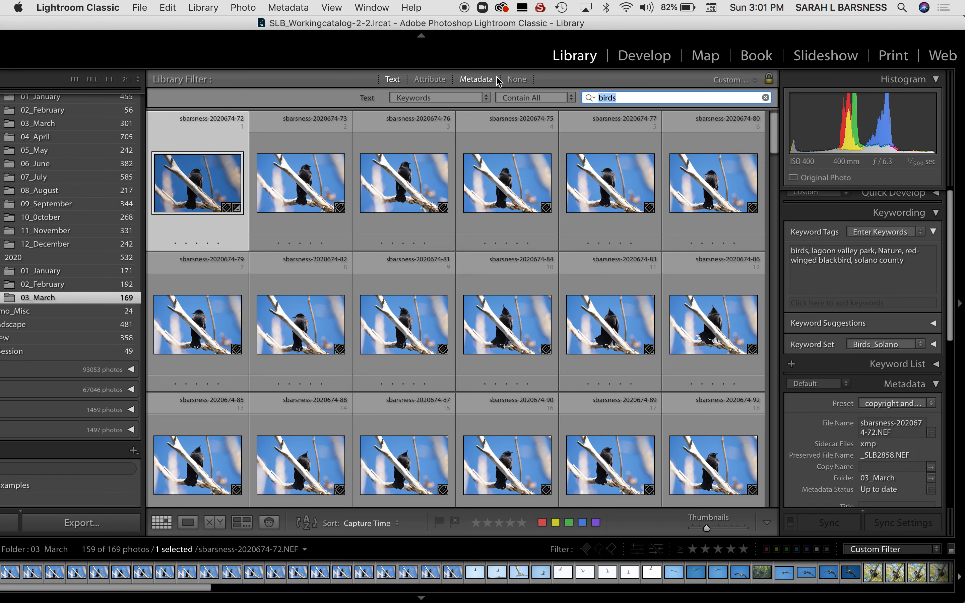
left_click(391, 80)
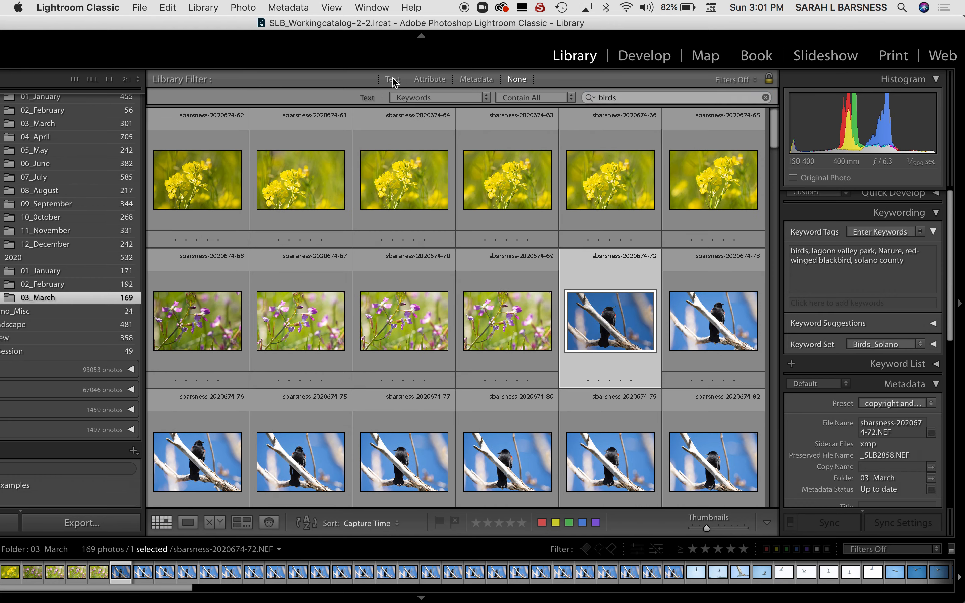
left_click(391, 81)
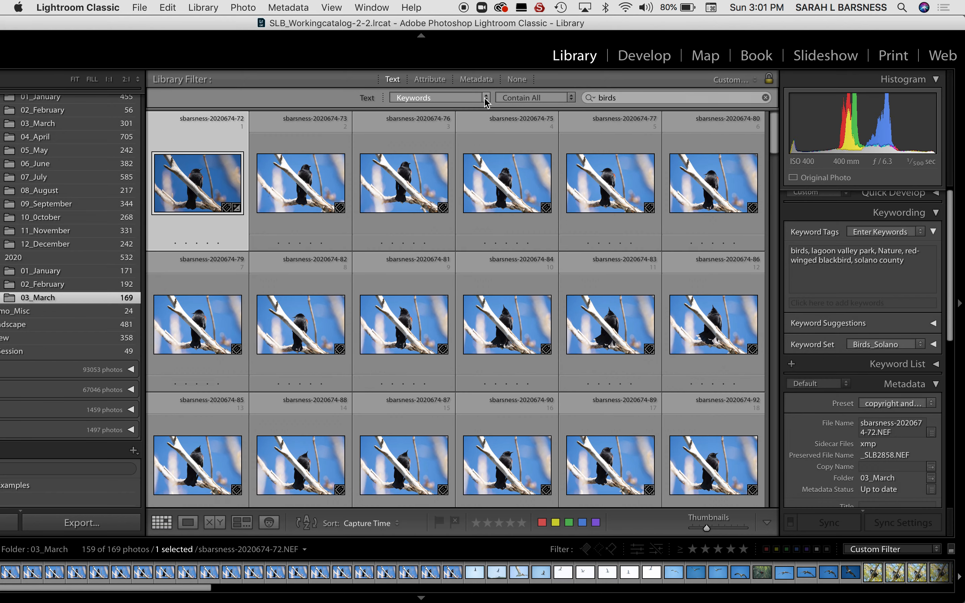
left_click(483, 97)
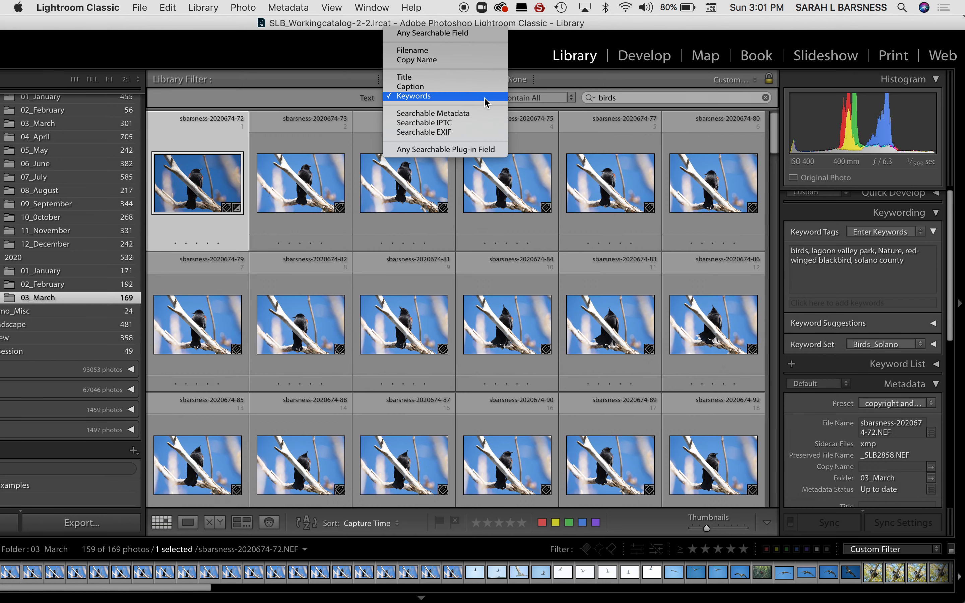
left_click(435, 97)
- Filter the 03_March folder by the keyword "birds" and look through the matching photos
left_click(638, 98)
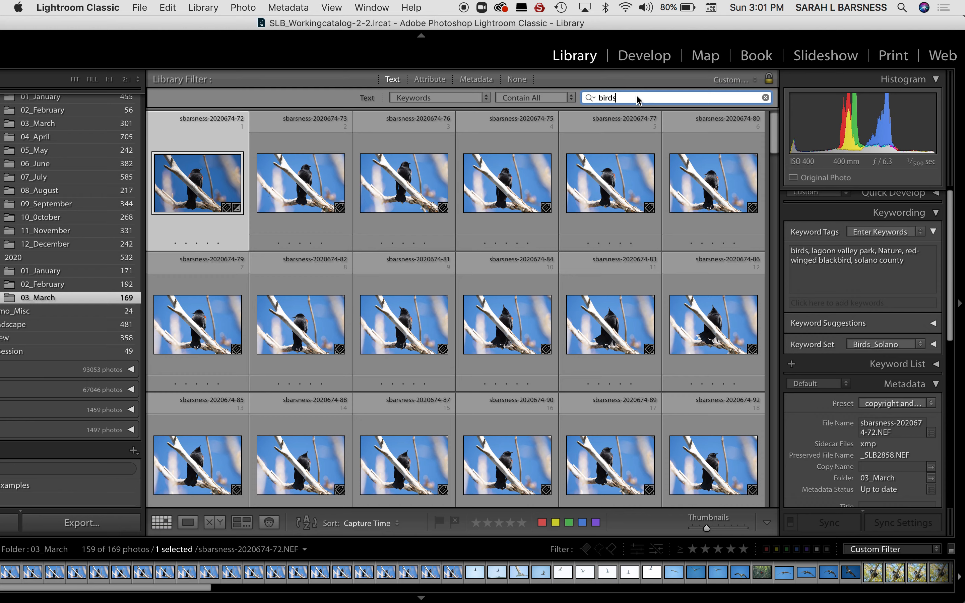
left_click_drag(638, 98, 576, 96)
type("burds")
key("BackSpace")
key("BackSpace")
key("BackSpace")
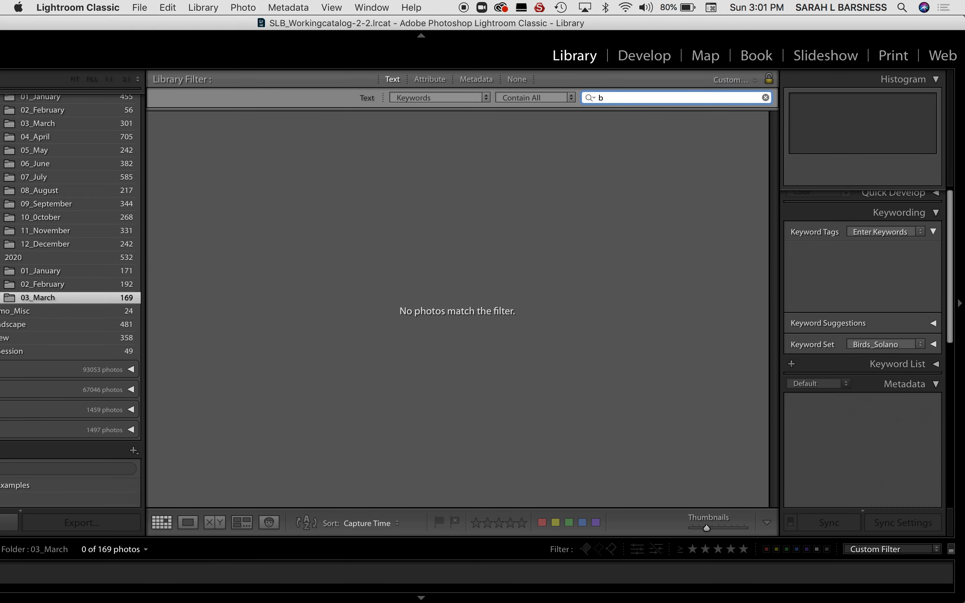
key("Return")
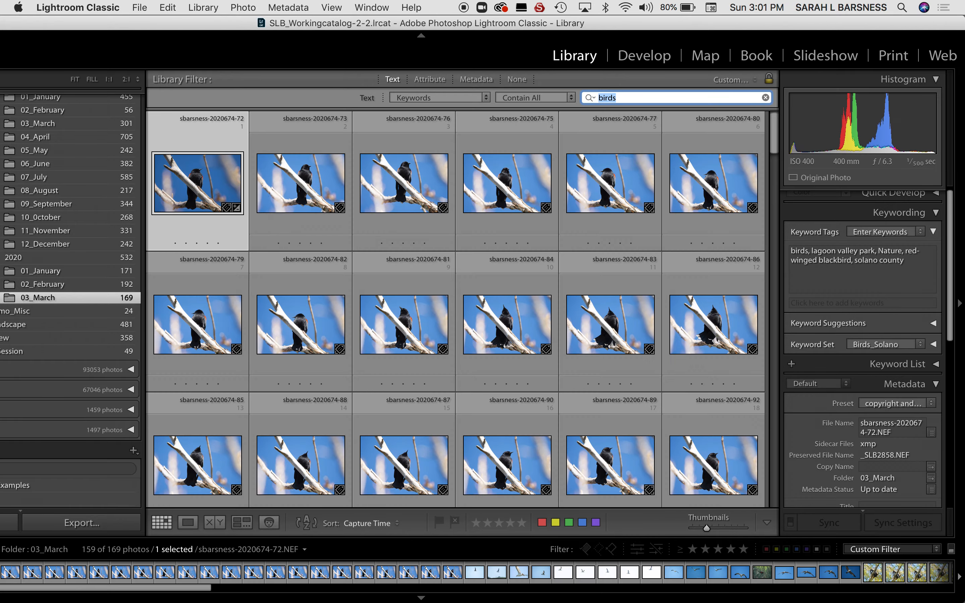
scroll(515, 303, "down", 20)
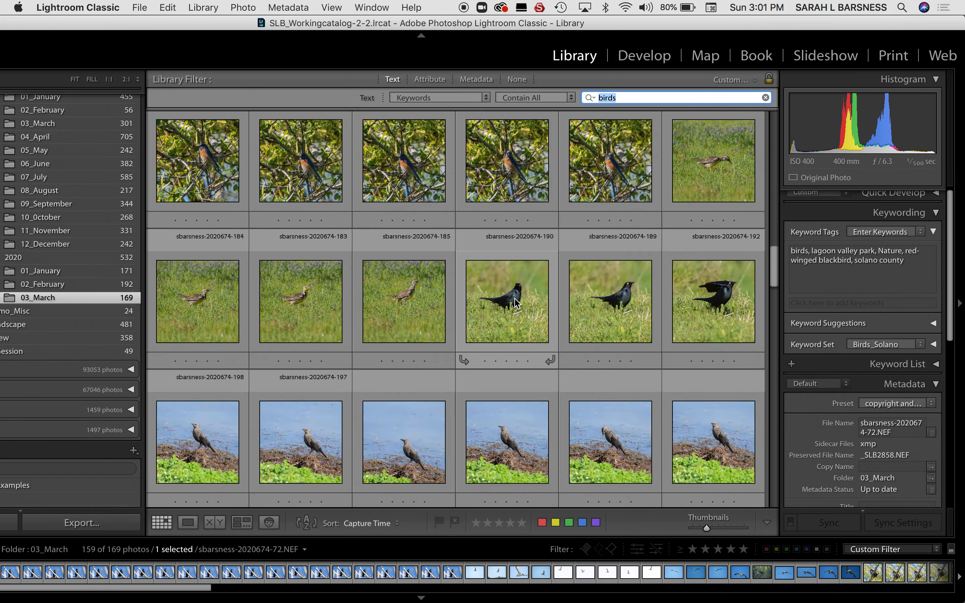
scroll(515, 304, "up", 20)
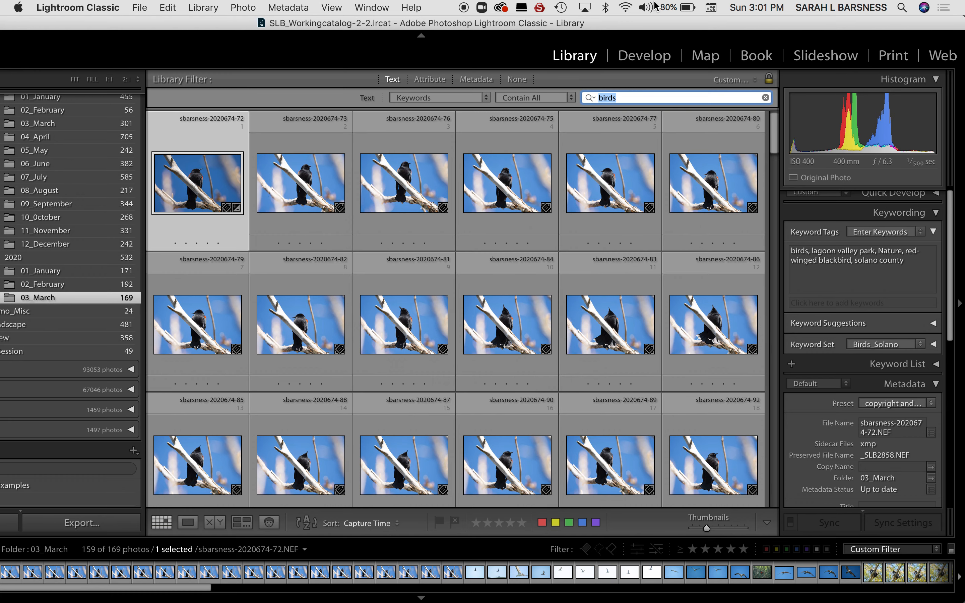
- Try filtering the folder by the keyword "flowers" and undo that filter change
type("flowers")
key("Return")
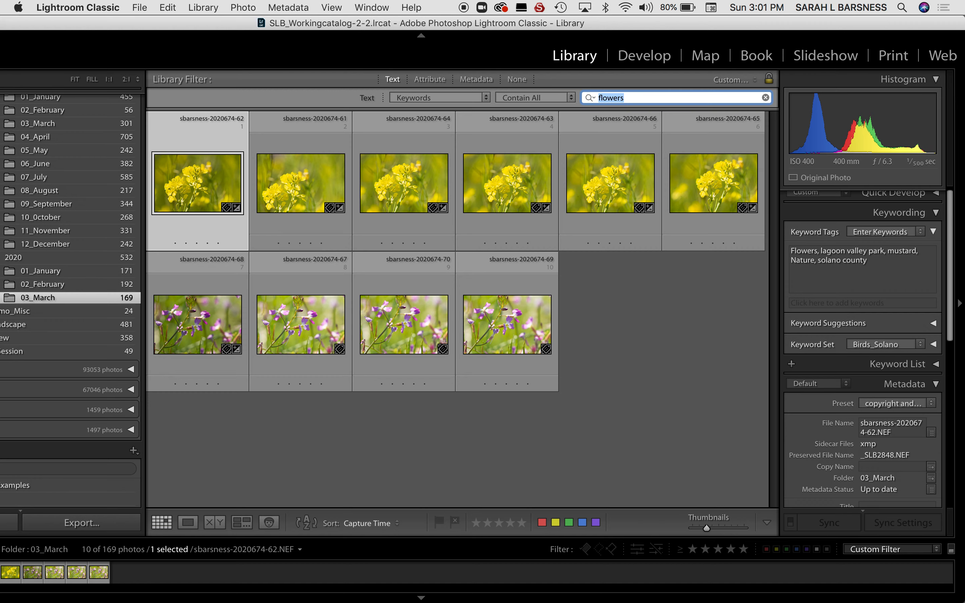
key("super+z")
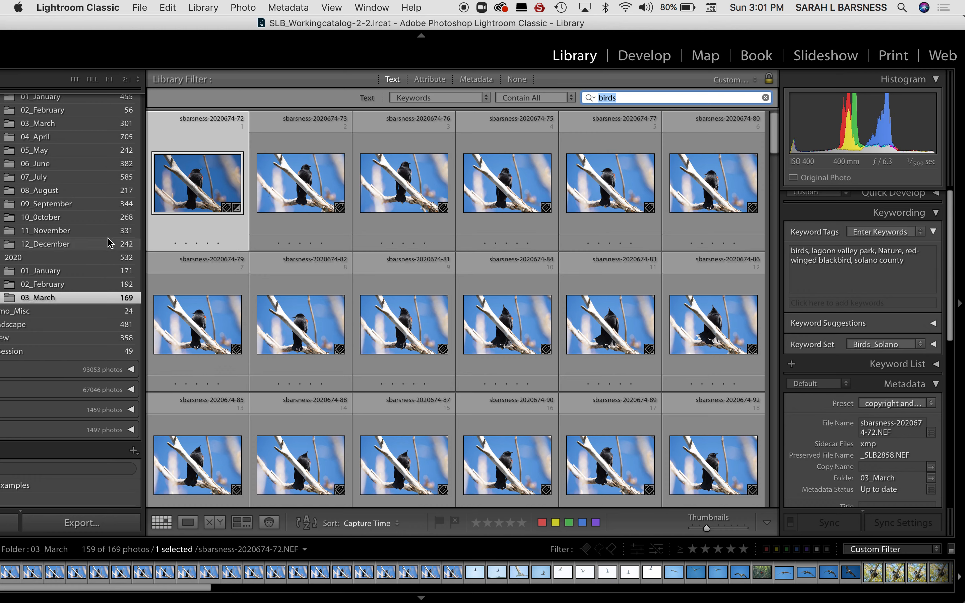
- Shift the window to uncover the collections, and add all the filtered bird photos to the Bird Documentary collection
left_click_drag(197, 18, 198, 19)
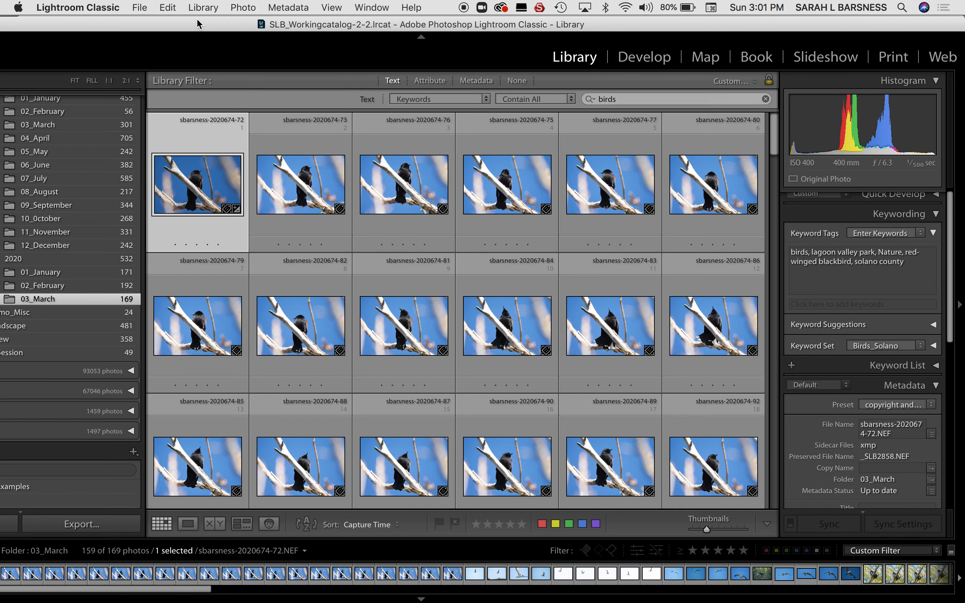
left_click_drag(205, 27, 262, 15)
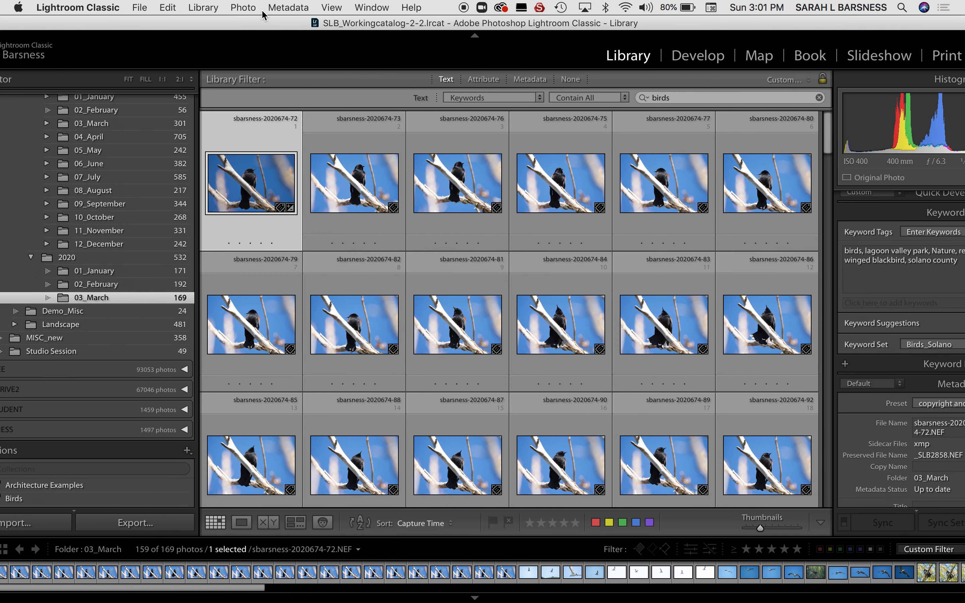
key("super+a")
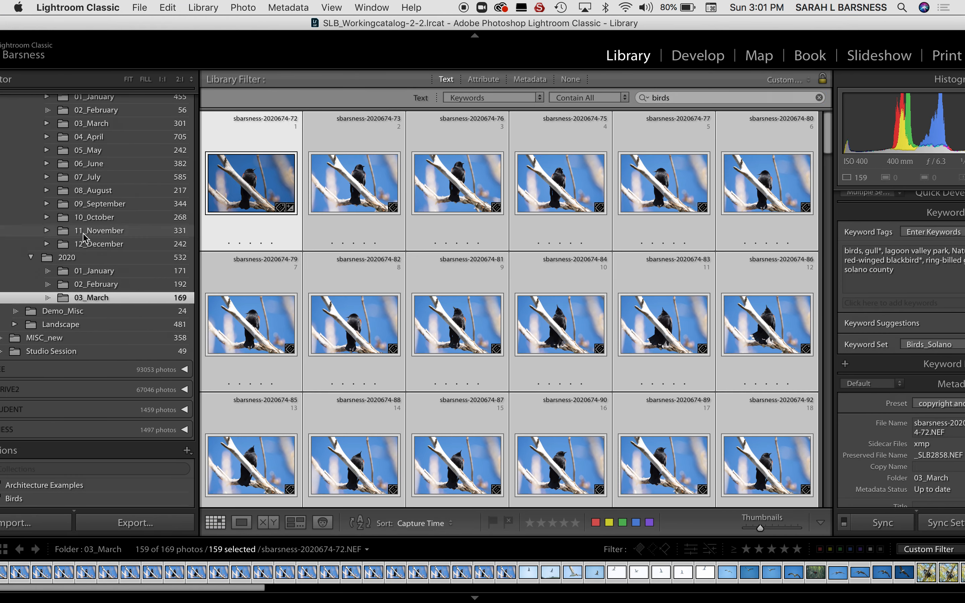
scroll(96, 319, "down", 10)
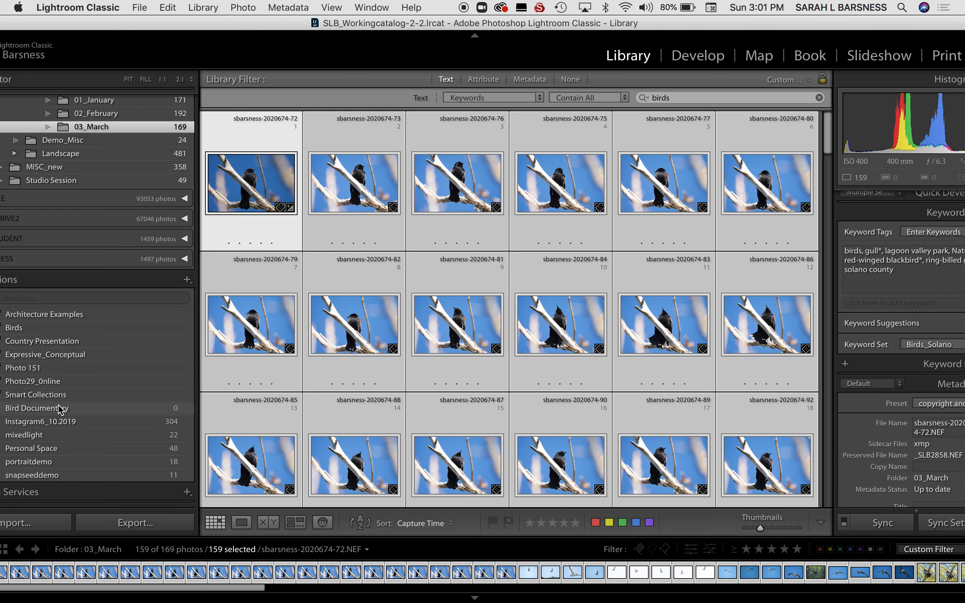
left_click_drag(252, 331, 145, 410)
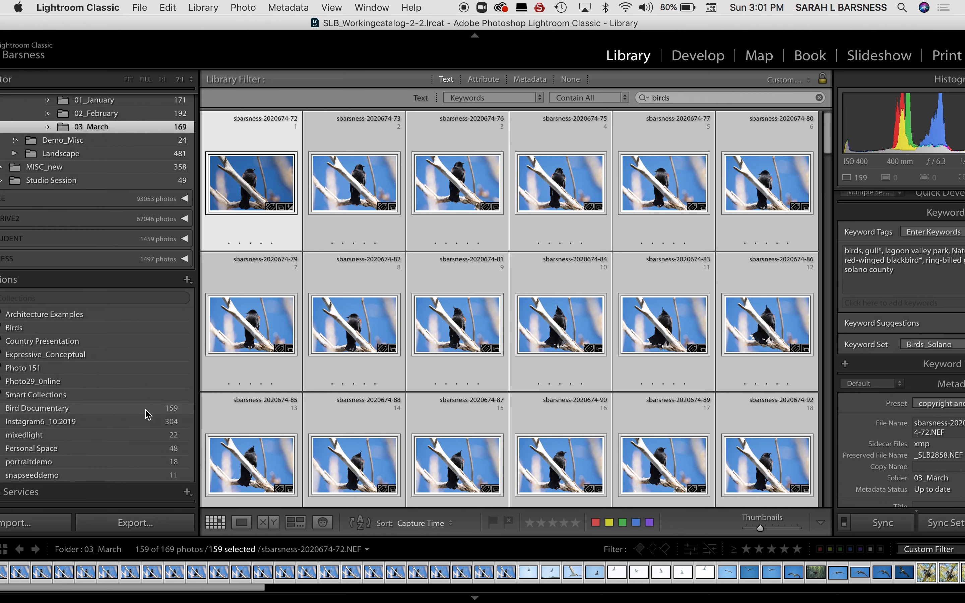
- Open the Bird Documentary collection, clear the photo selection, and sort the collection by Capture Time
left_click(146, 414)
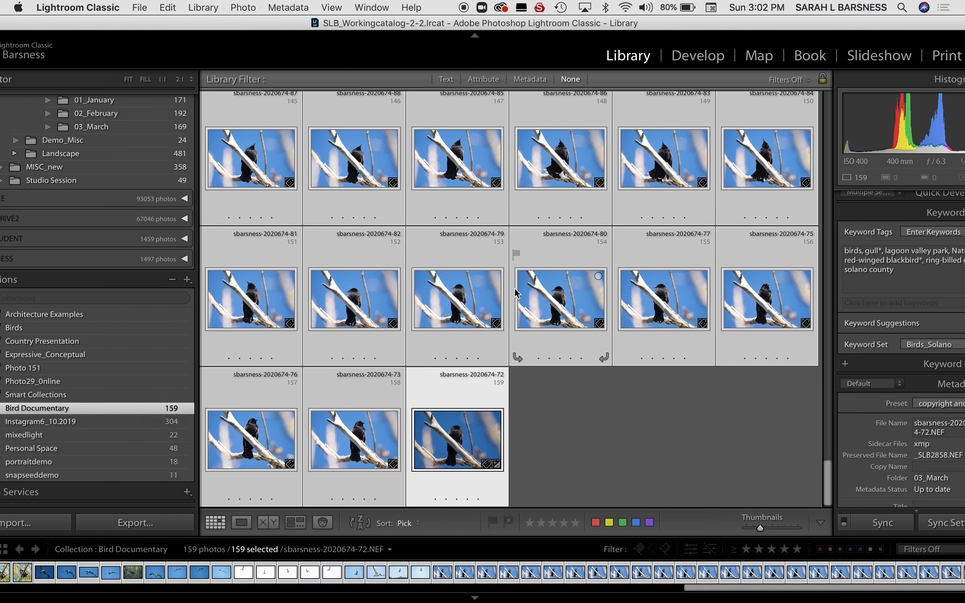
left_click(616, 429)
scroll(617, 433, "up", 10)
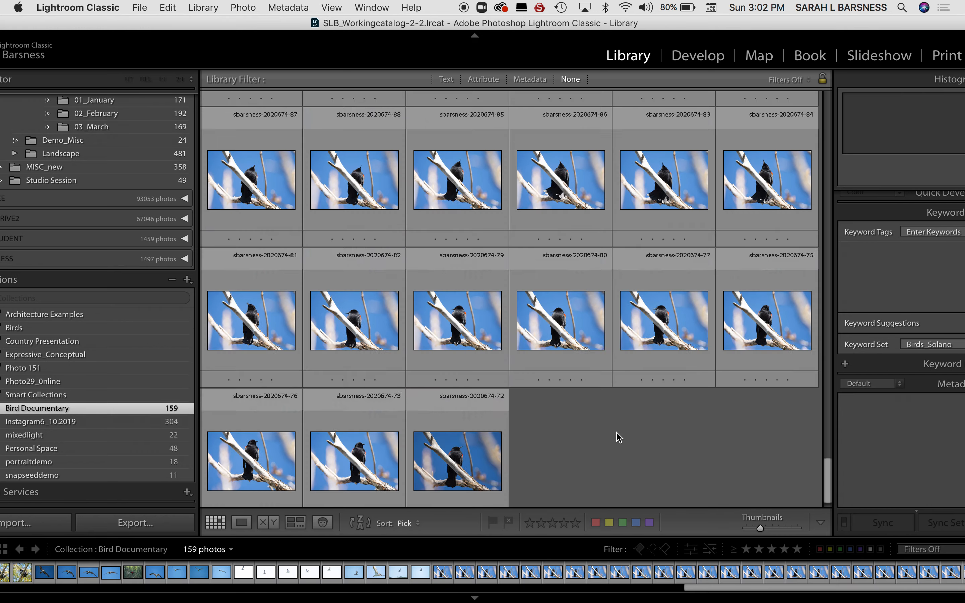
scroll(617, 435, "up", 10)
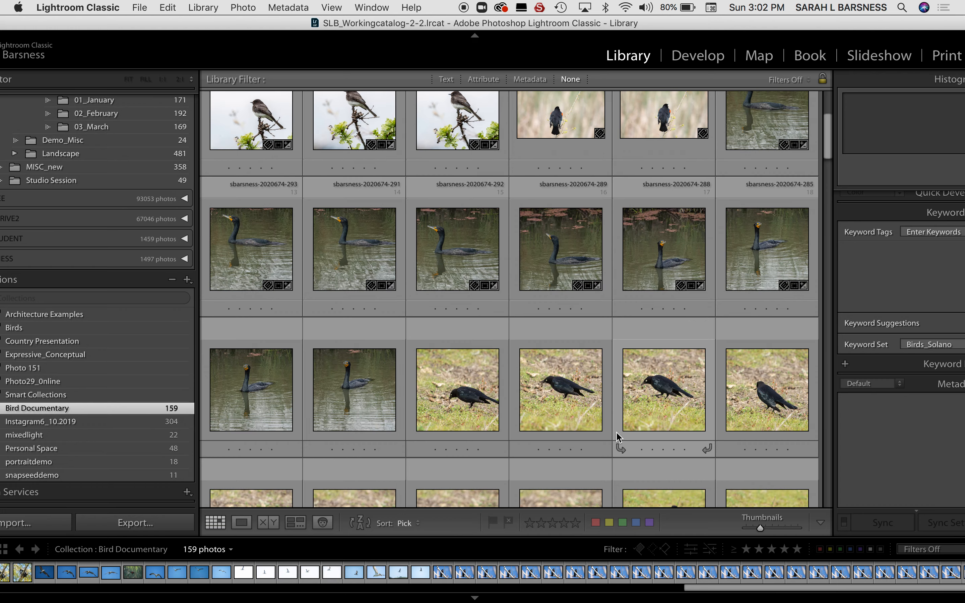
scroll(617, 438, "up", 3)
left_click(413, 524)
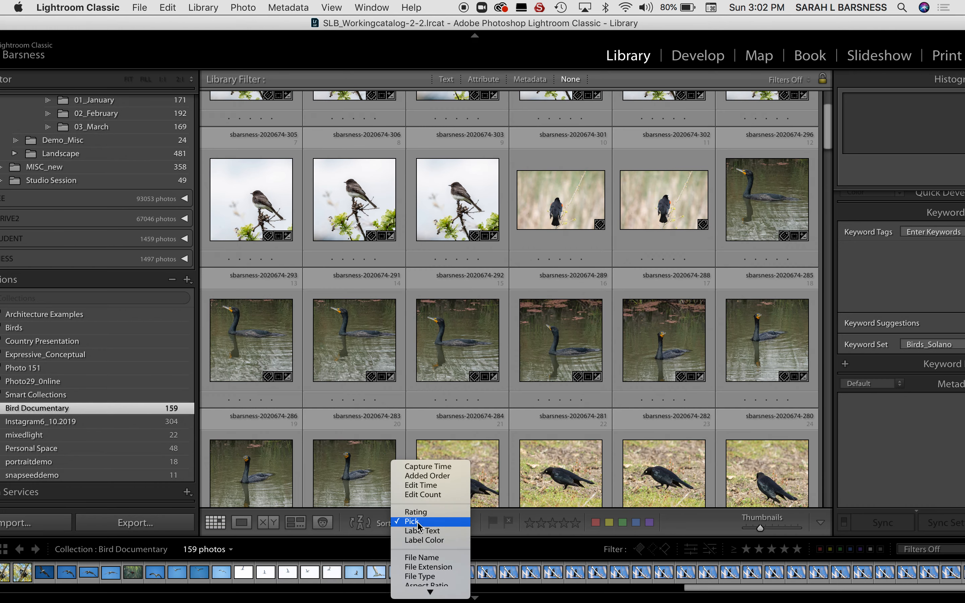
left_click(425, 403)
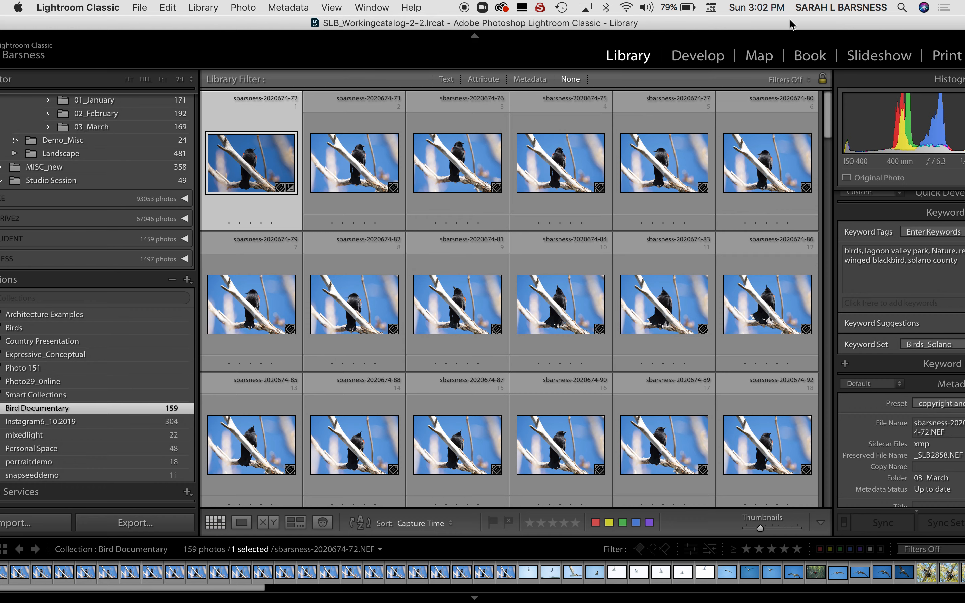
- Shift the window to uncover the keywording area, and select the blackbird photos 72 through 100 to check their shared keywords
left_click_drag(793, 27, 759, 26)
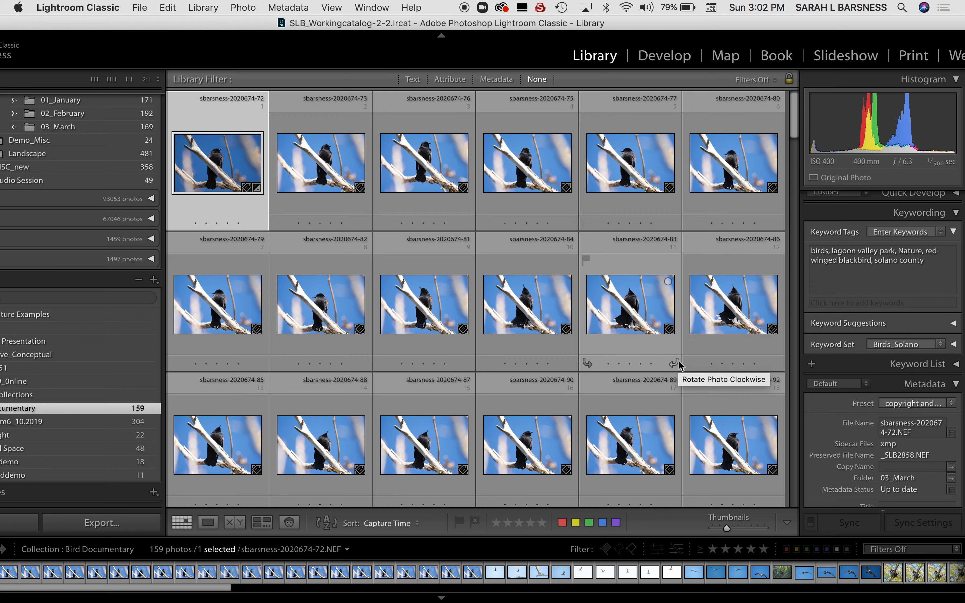
scroll(698, 224, "down", 5)
scroll(703, 228, "down", 2)
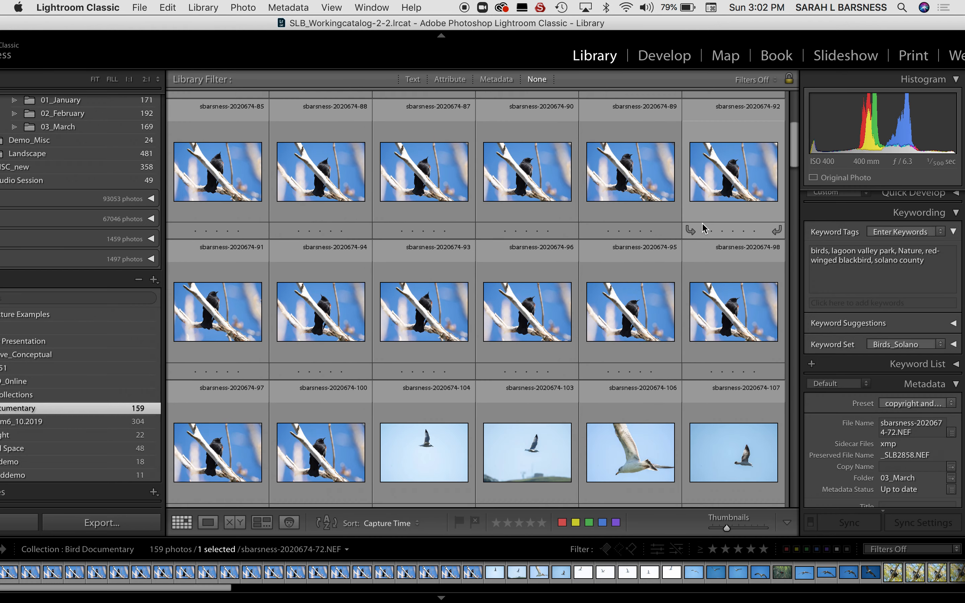
scroll(703, 227, "down", 2)
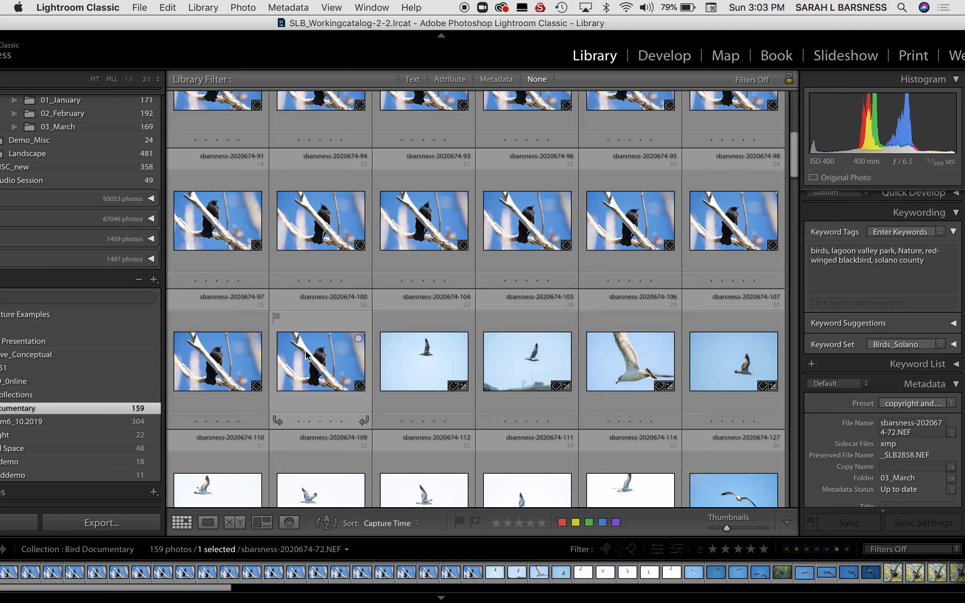
left_click(326, 373, "shift")
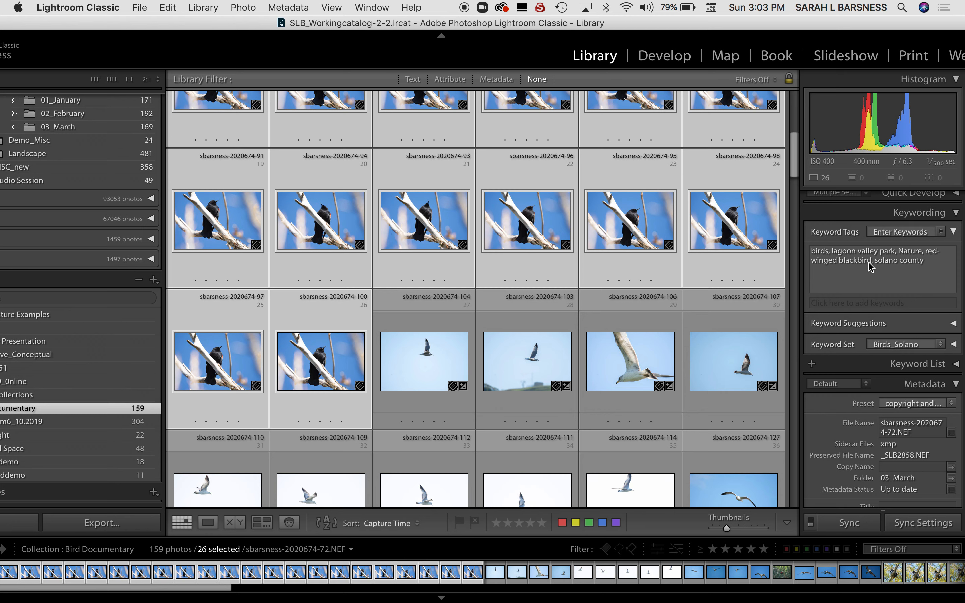
mouse_move(871, 295)
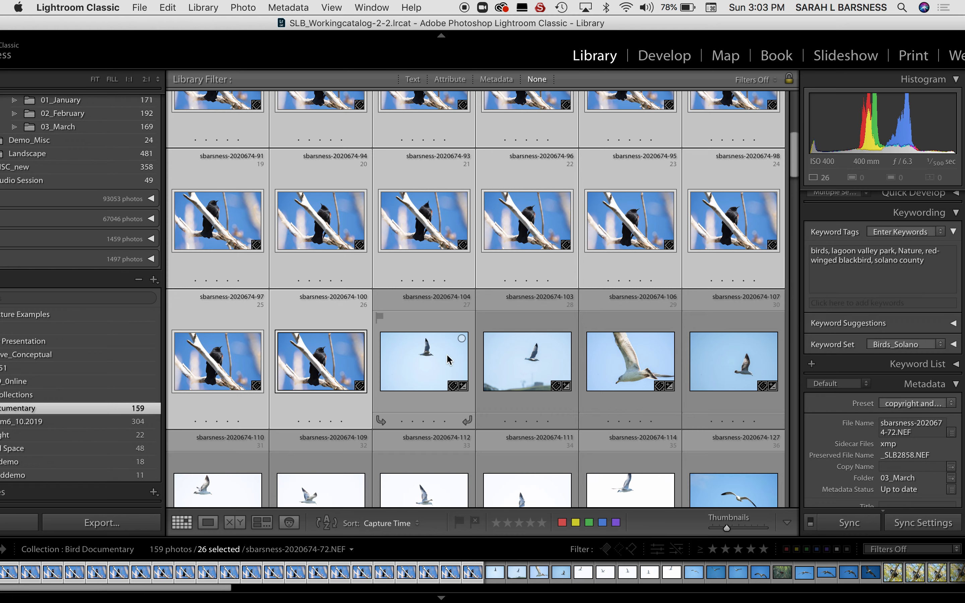
- Select the run of flying gull photos from 104 through 131 and check their keywords
left_click(428, 373)
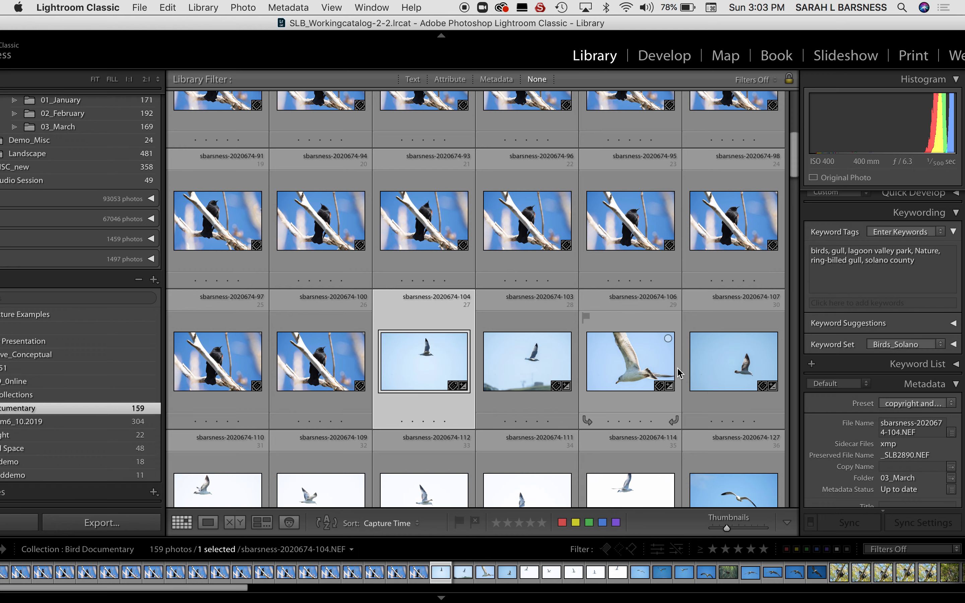
scroll(678, 373, "down", 5)
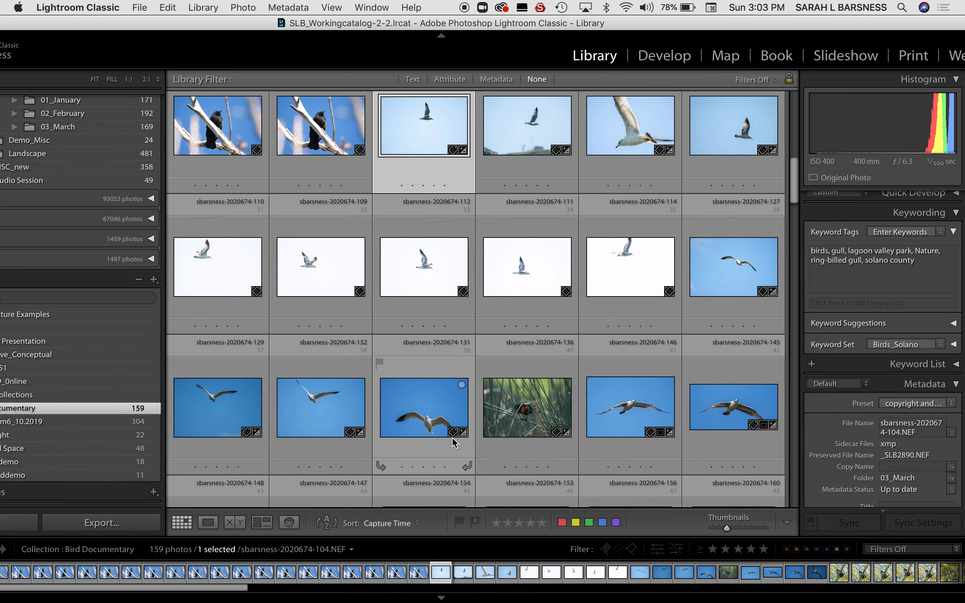
left_click(452, 442, "shift")
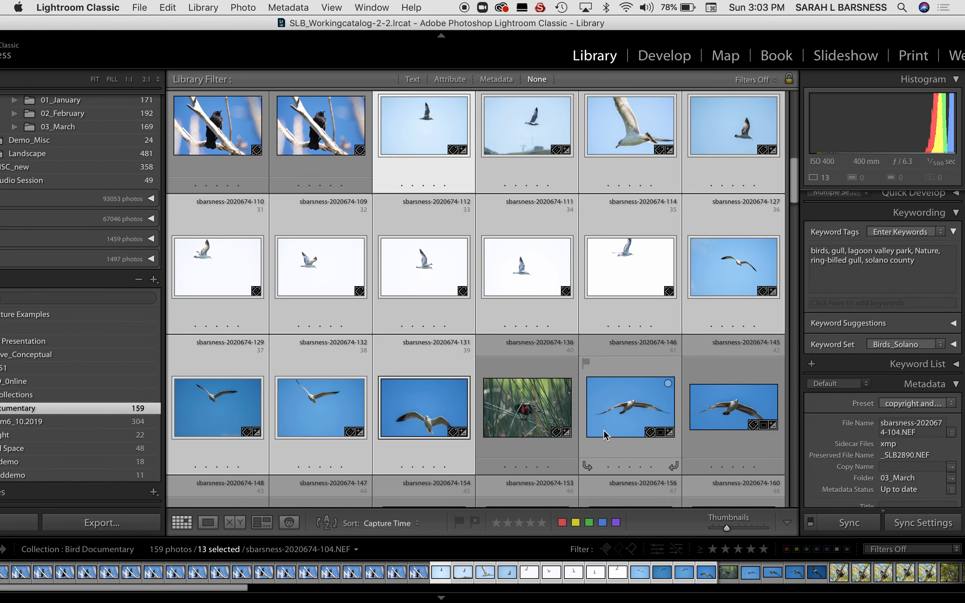
- Add the keyword "red-winged blackbird" to photo 136, the bird among the green reeds
left_click(533, 413)
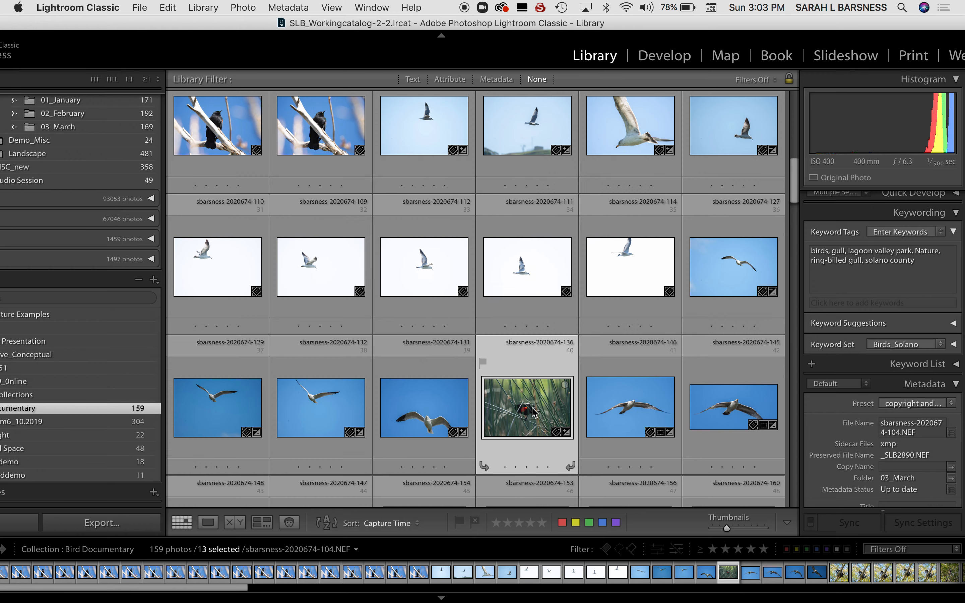
left_click(870, 260)
type(",")
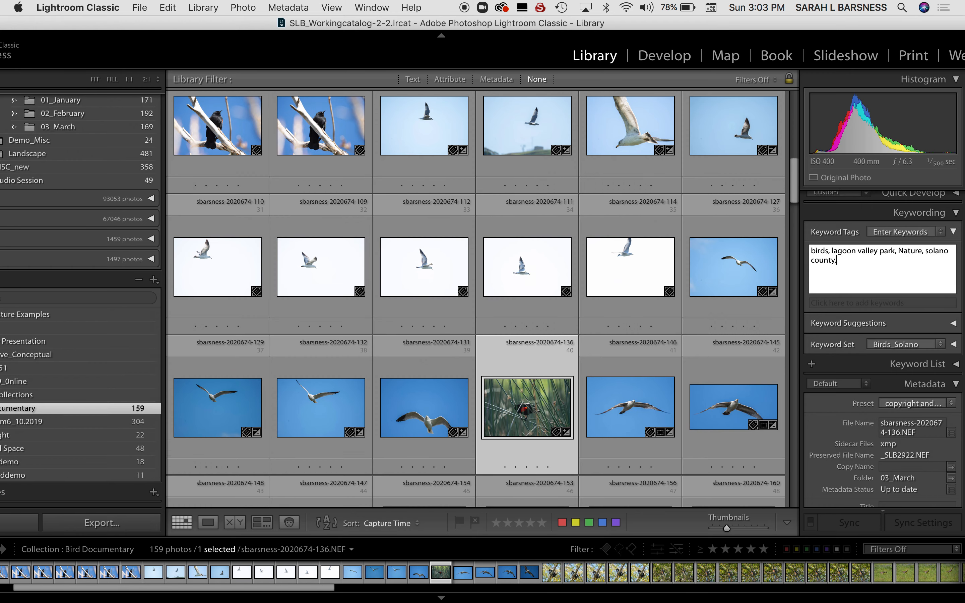
type(" red-winged blackbird")
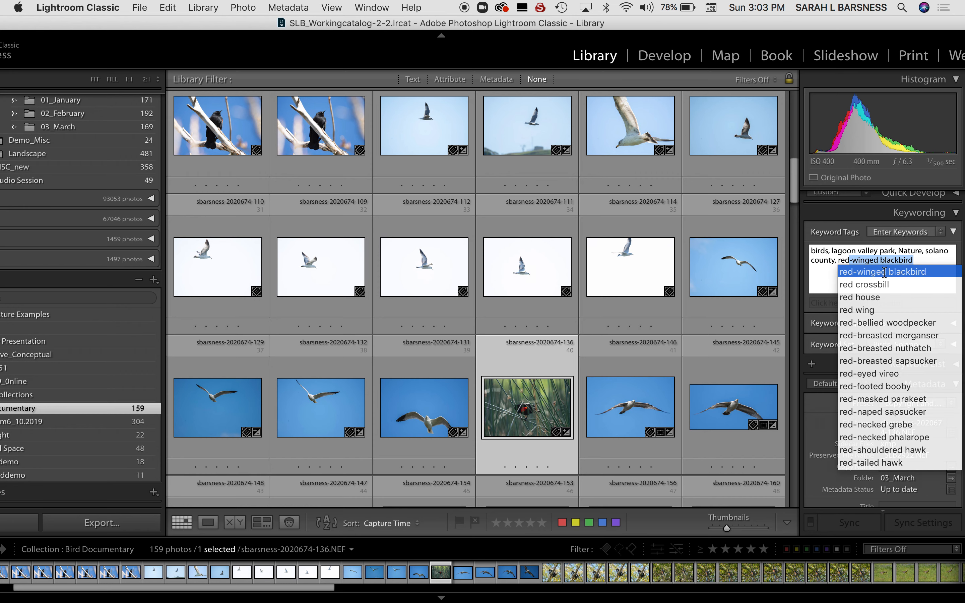
left_click(884, 272)
key("Return")
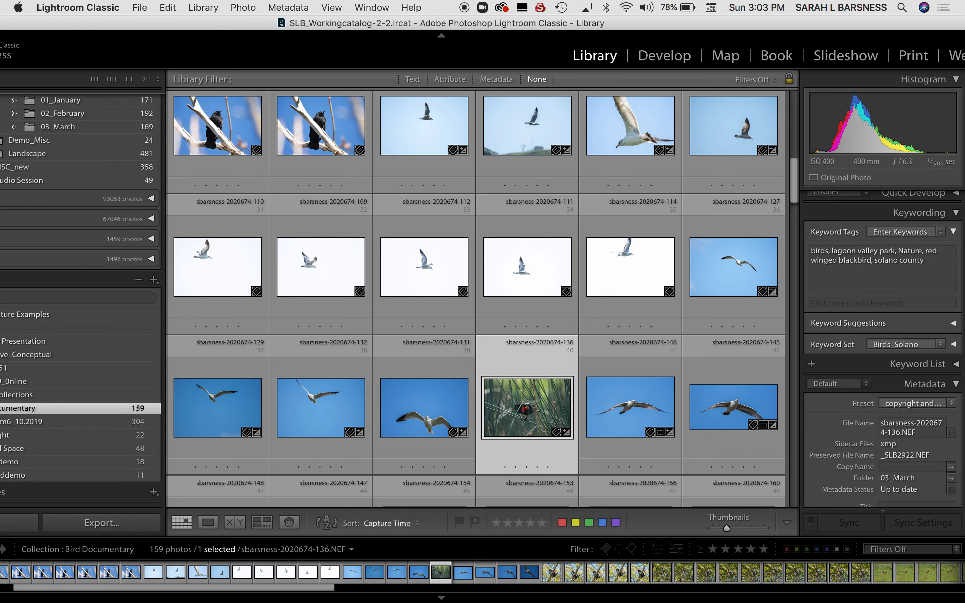
- Add the keyword "ring-billed gull" to the four flying gull photos 146, 145, 148 and 147
left_click(655, 418)
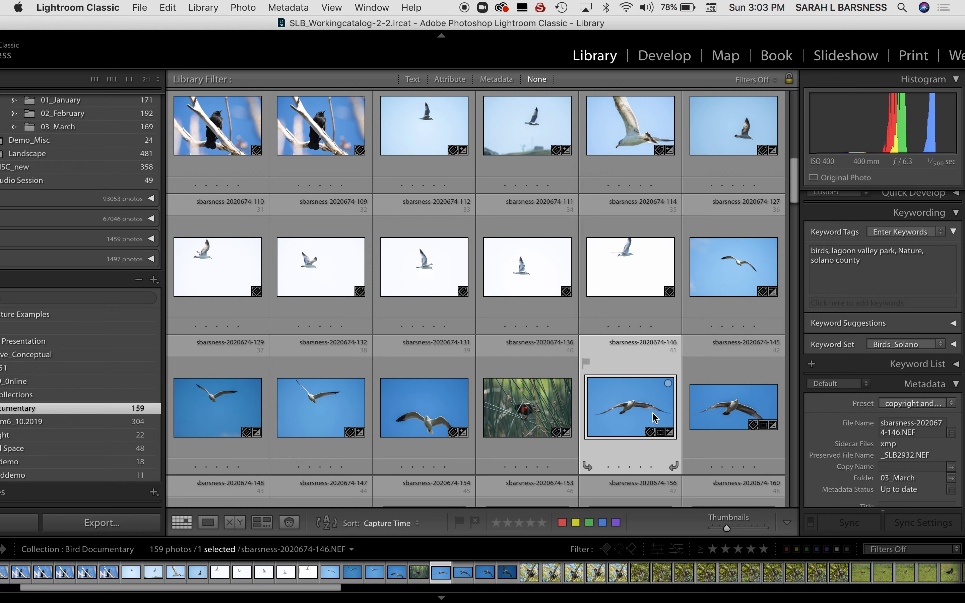
scroll(359, 379, "down", 5)
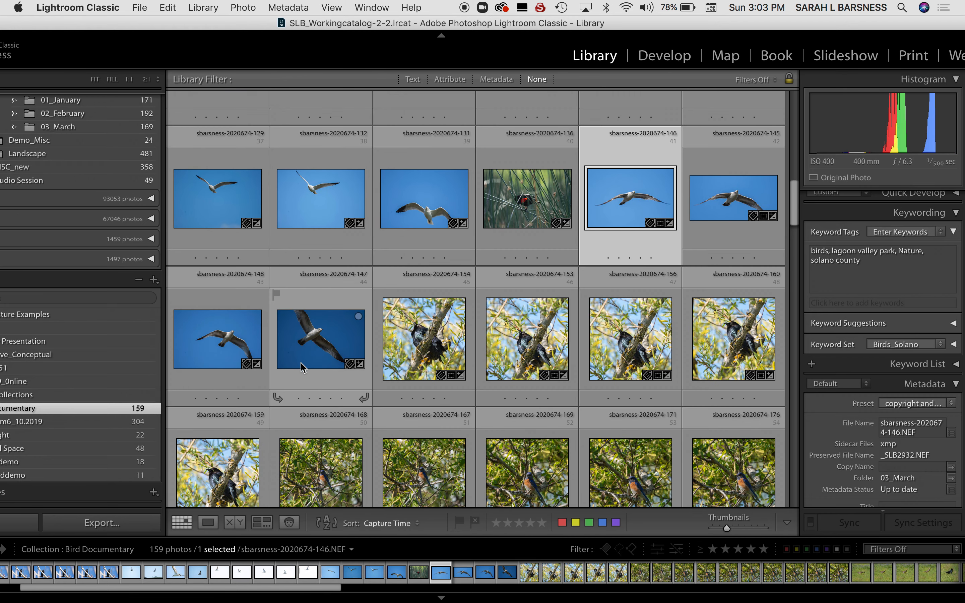
left_click(288, 352, "shift")
left_click(877, 264)
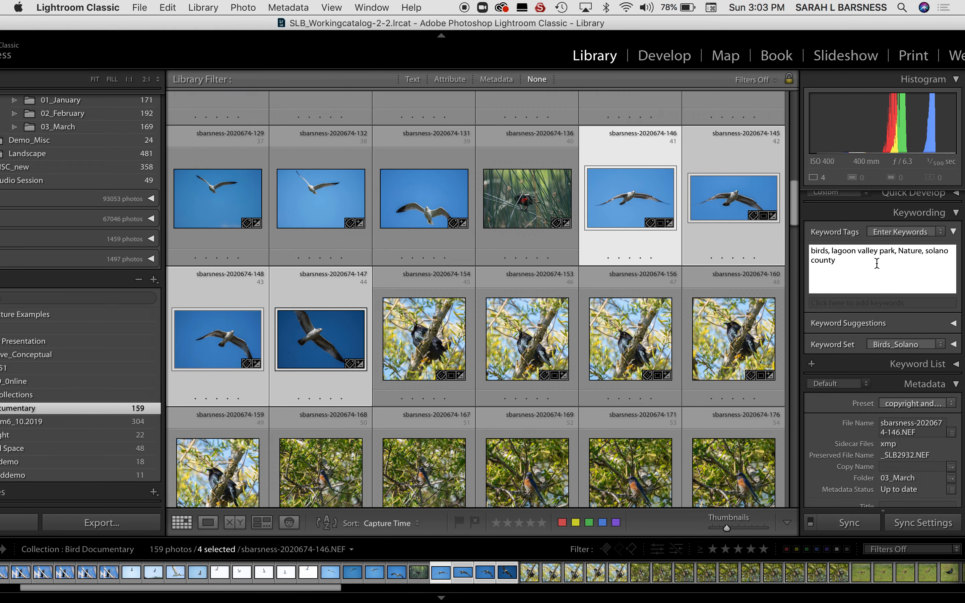
type(", ring-billed gull")
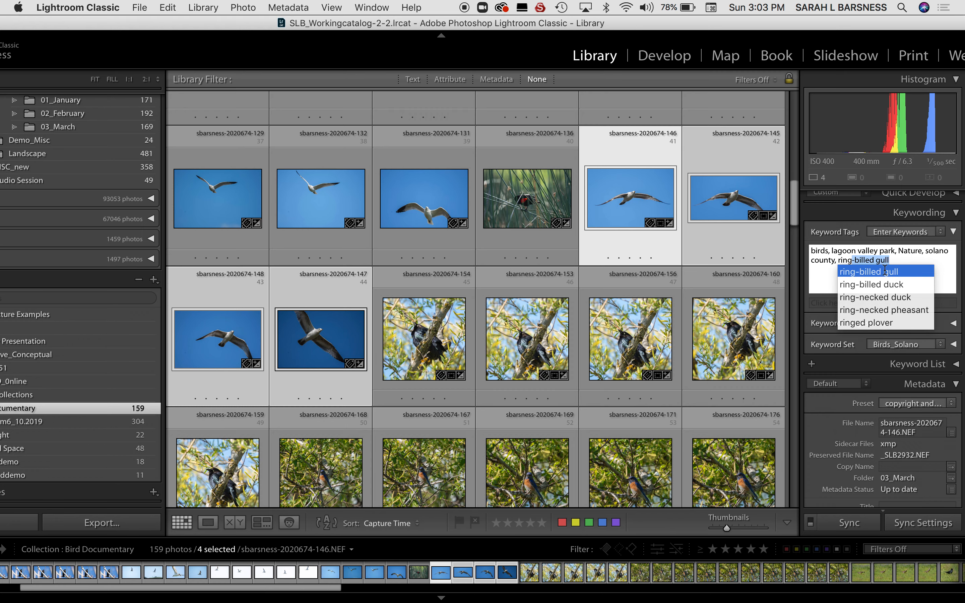
left_click(885, 272)
key("Return")
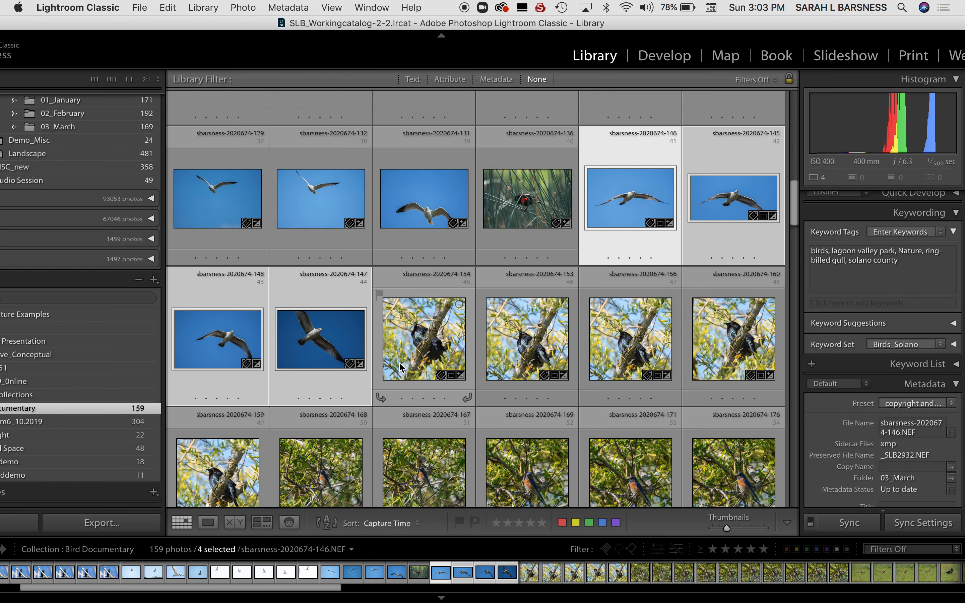
- Add the keyword "brewer's blackbird" to the five photos 154 through 159 of the black bird in the tree
scroll(406, 365, "down", 2)
left_click(424, 285)
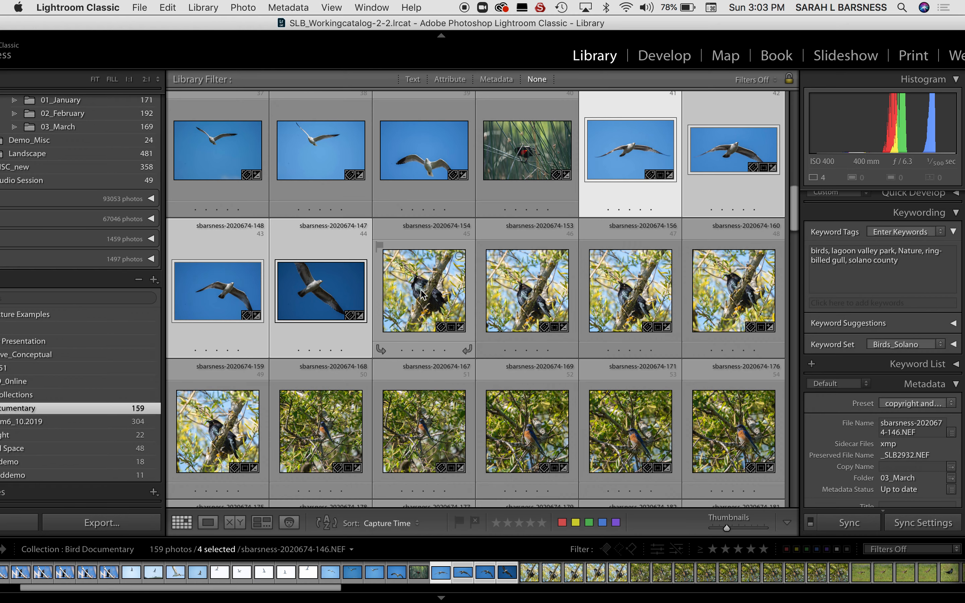
left_click(227, 441, "shift")
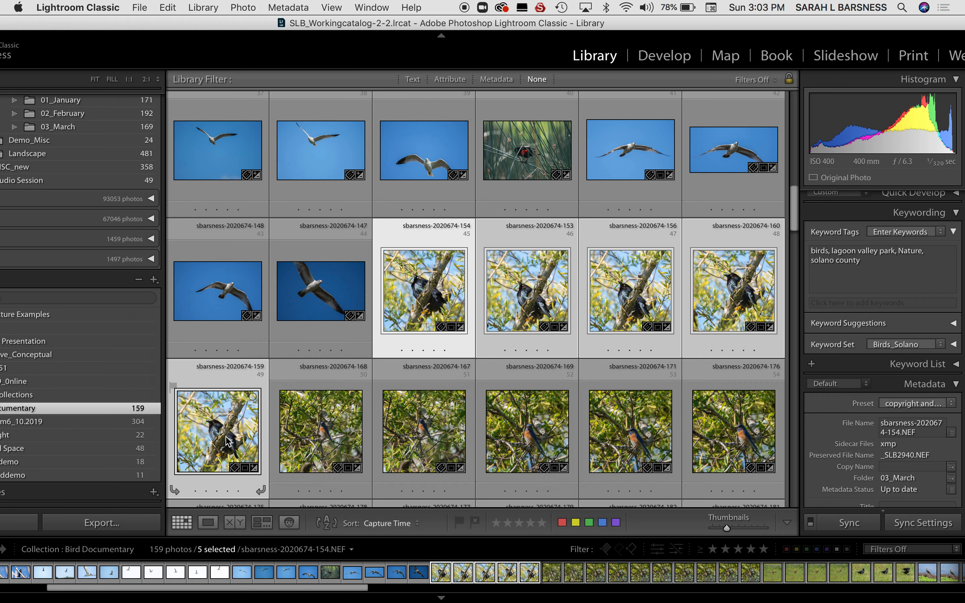
left_click(889, 266)
type(",")
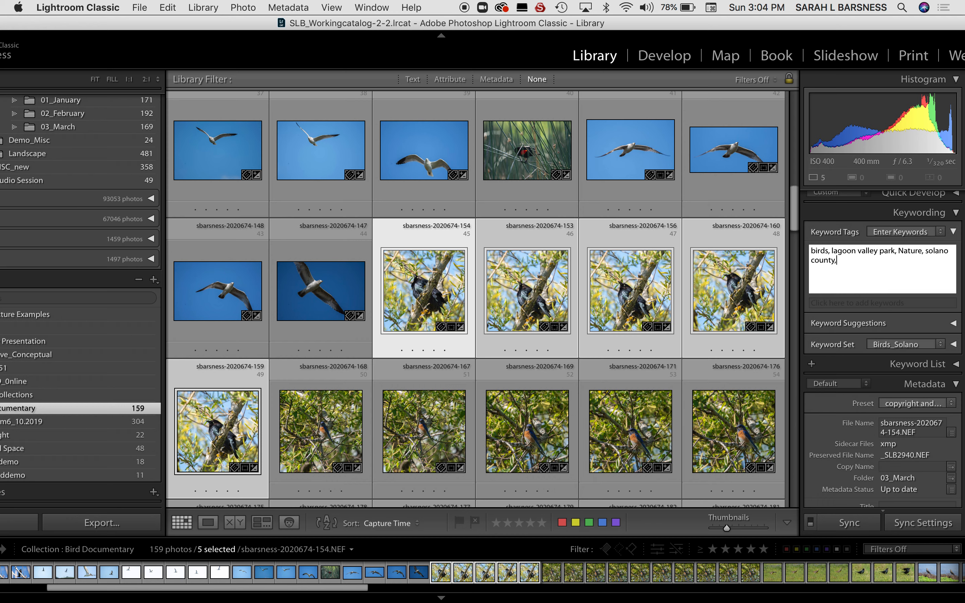
type(" brewer's blackbird")
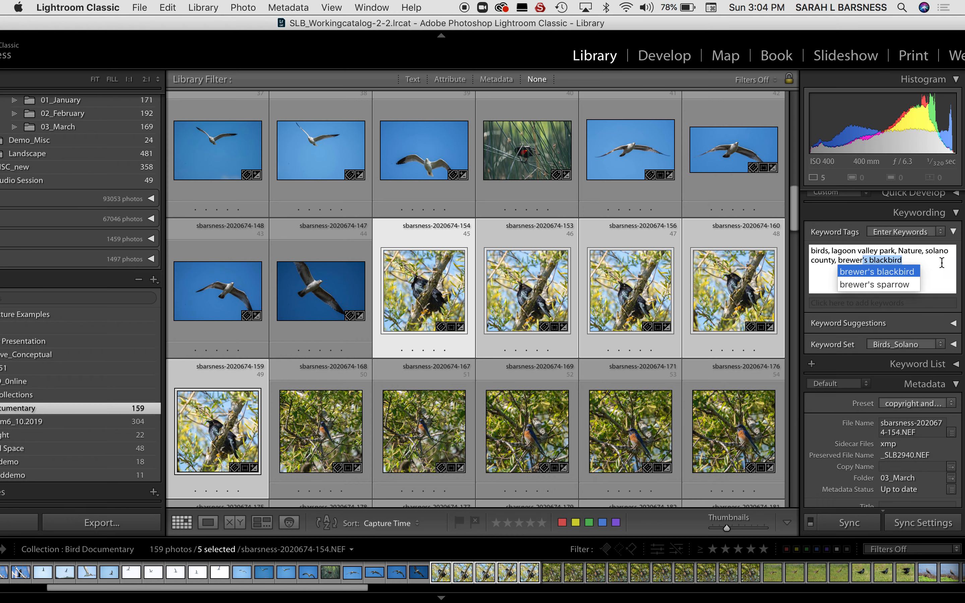
key("Return")
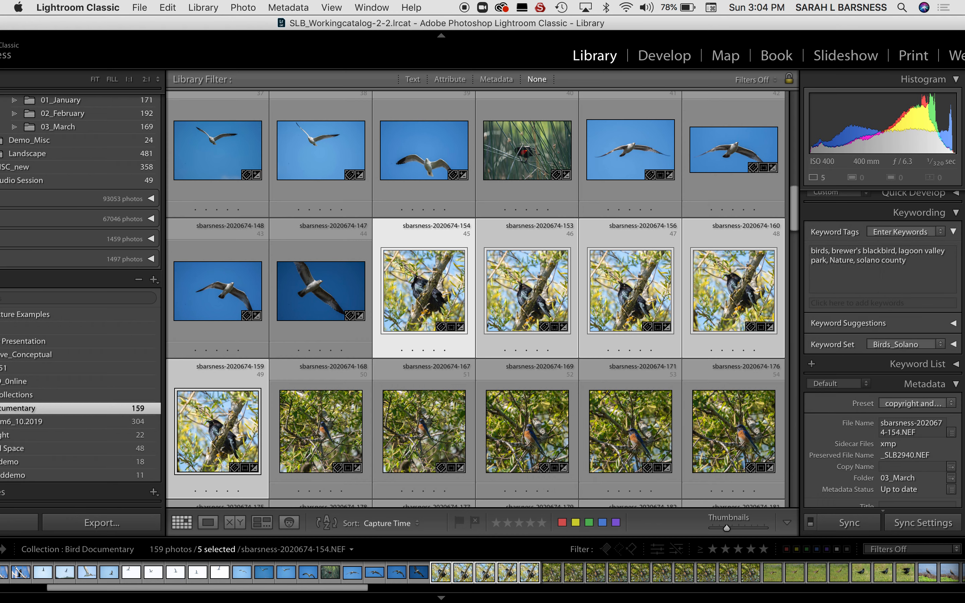
- Add the keyword "western bluebird" to the ten photos 168 through 182 of the bird in the leafy branches
left_click(319, 431)
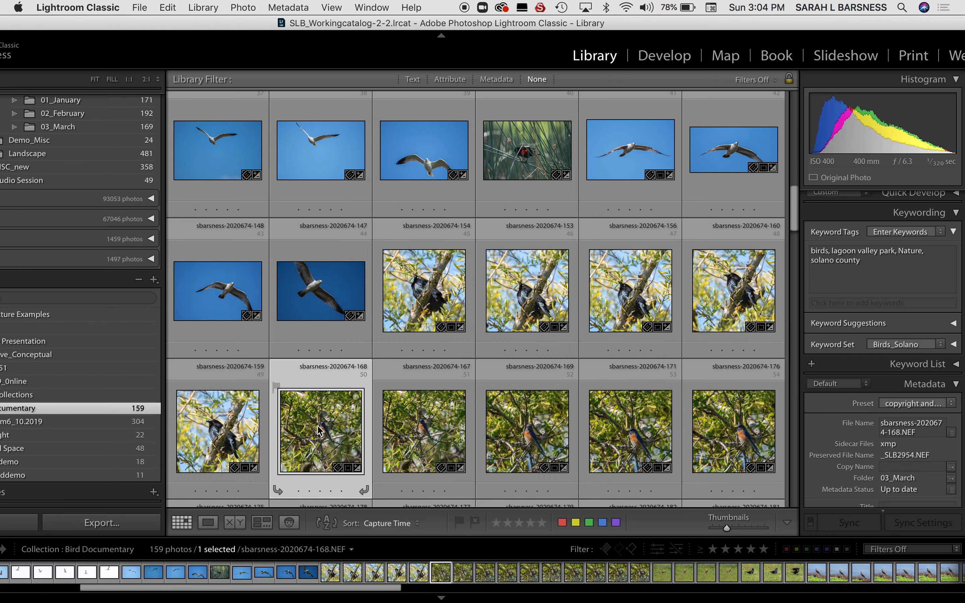
scroll(319, 431, "down", 5)
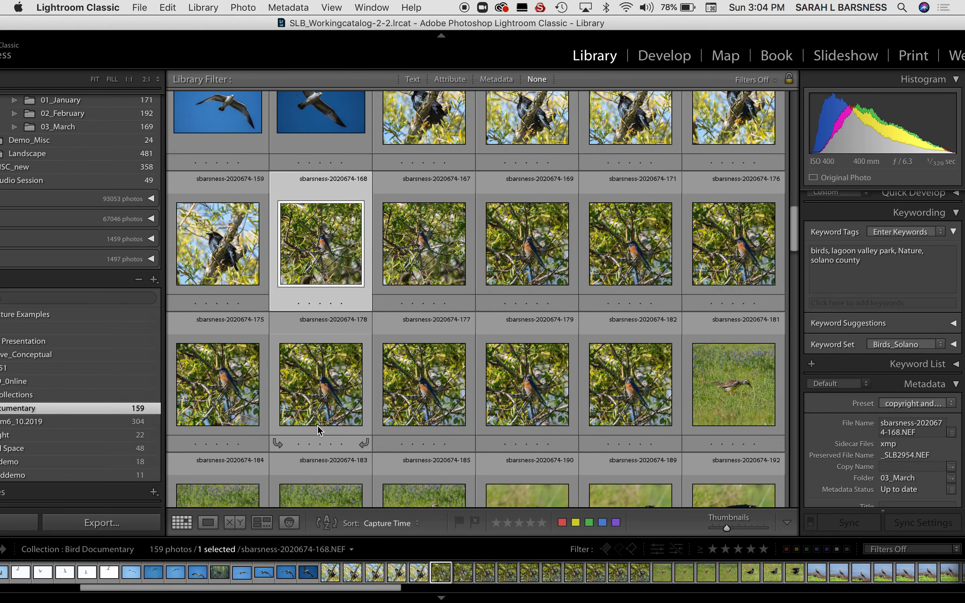
left_click(614, 395, "shift")
left_click(901, 264)
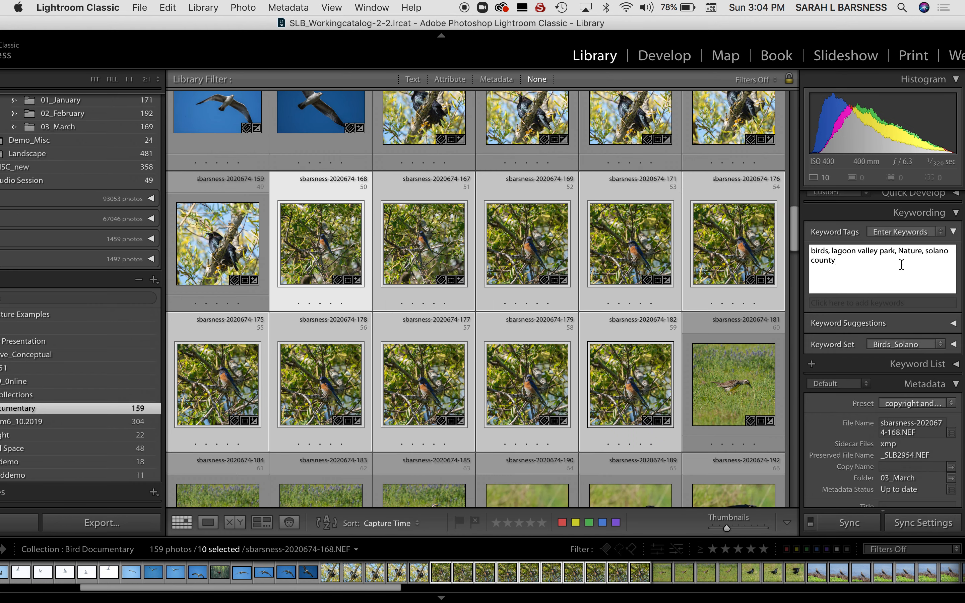
type(", wester")
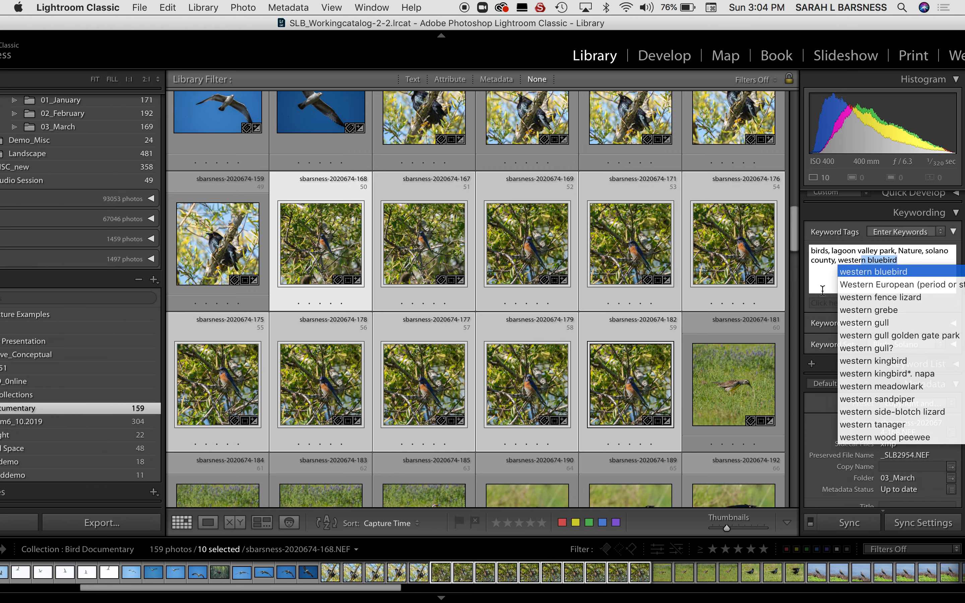
key("Return")
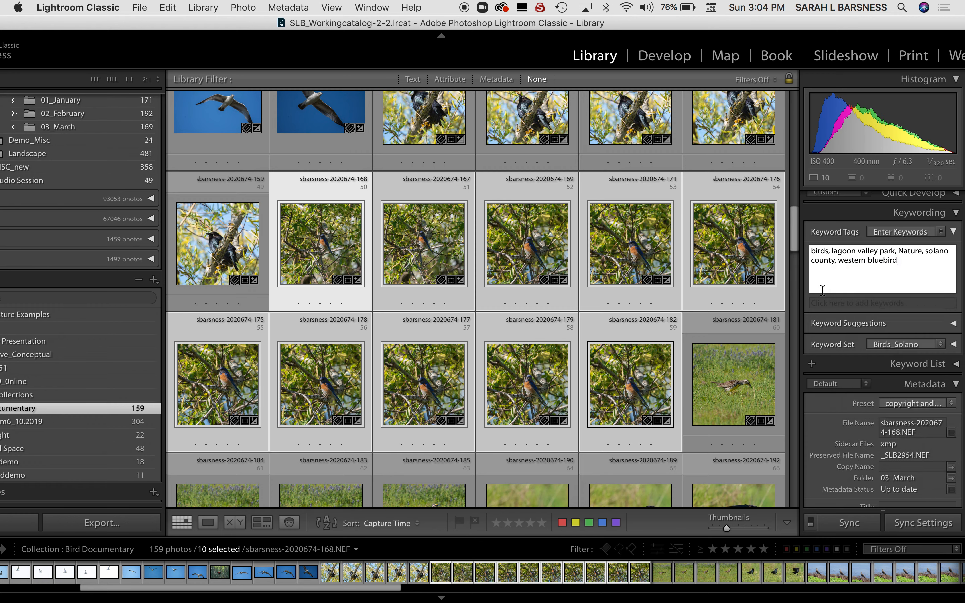
- Add the keyword "western meadowlark" to the four photos 181, 184, 183 and 185 of the brown bird in the meadow
left_click(725, 385)
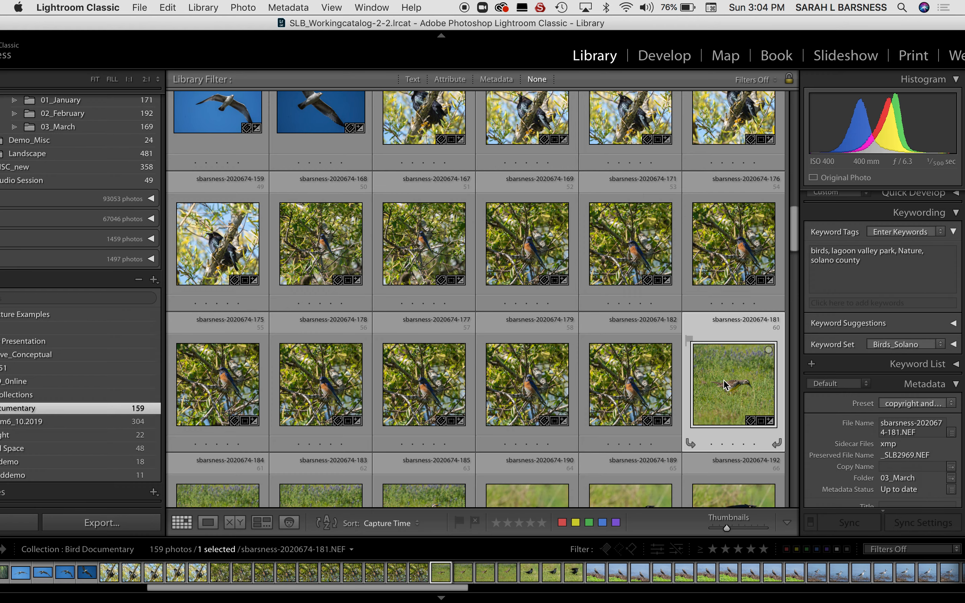
scroll(530, 381, "down", 5)
left_click(435, 371, "shift")
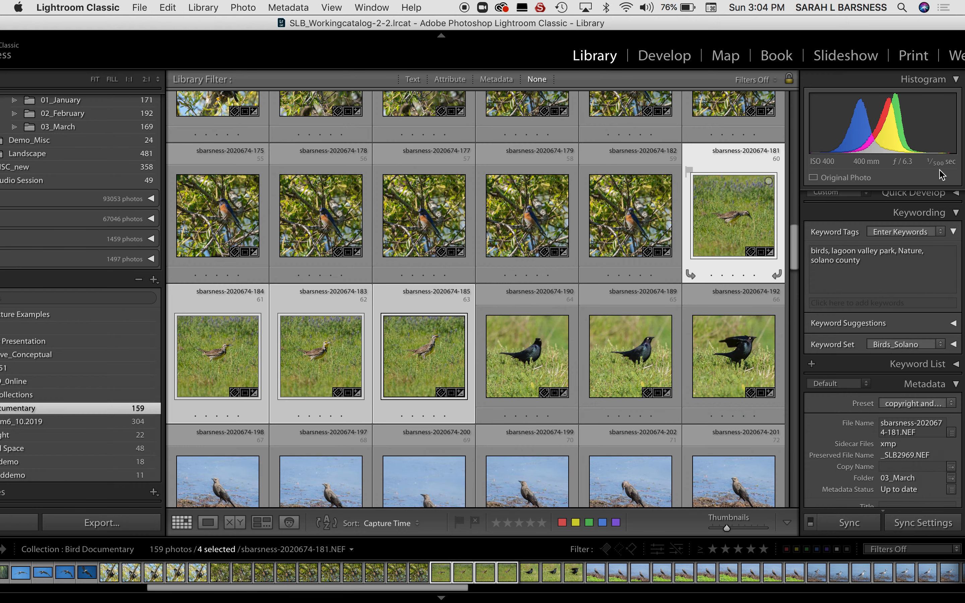
left_click(890, 266)
type(",")
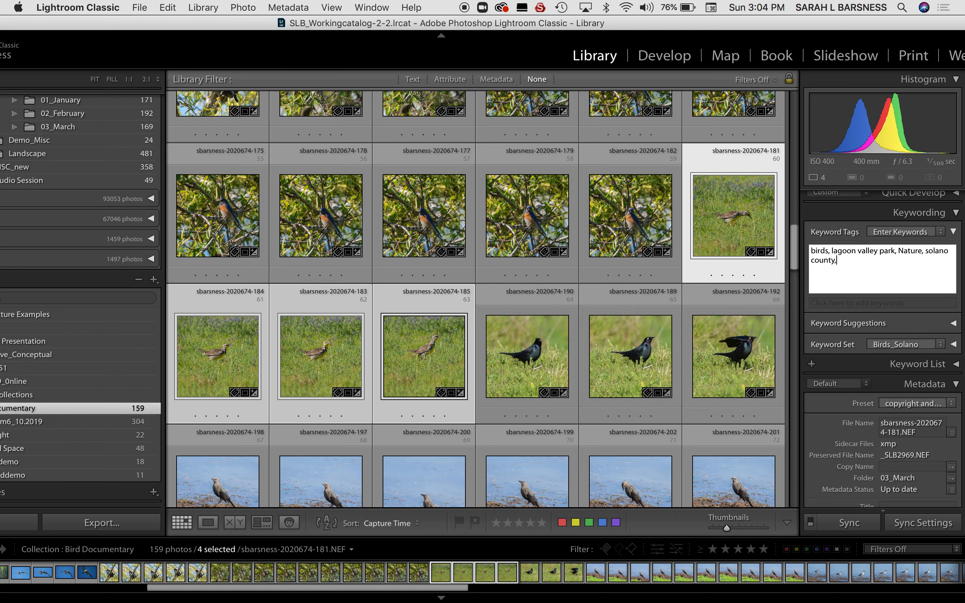
type(" weter")
type("s")
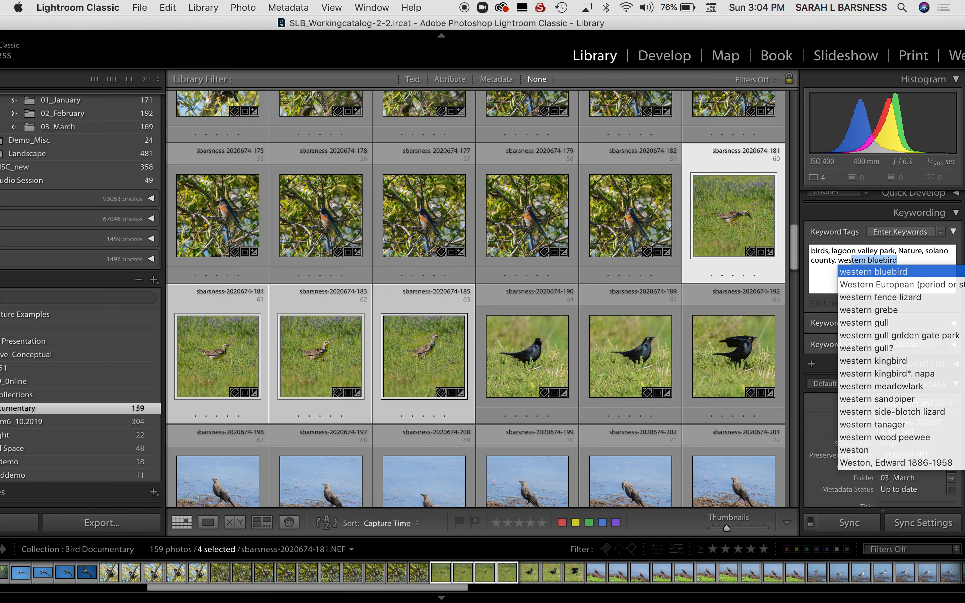
type("ter")
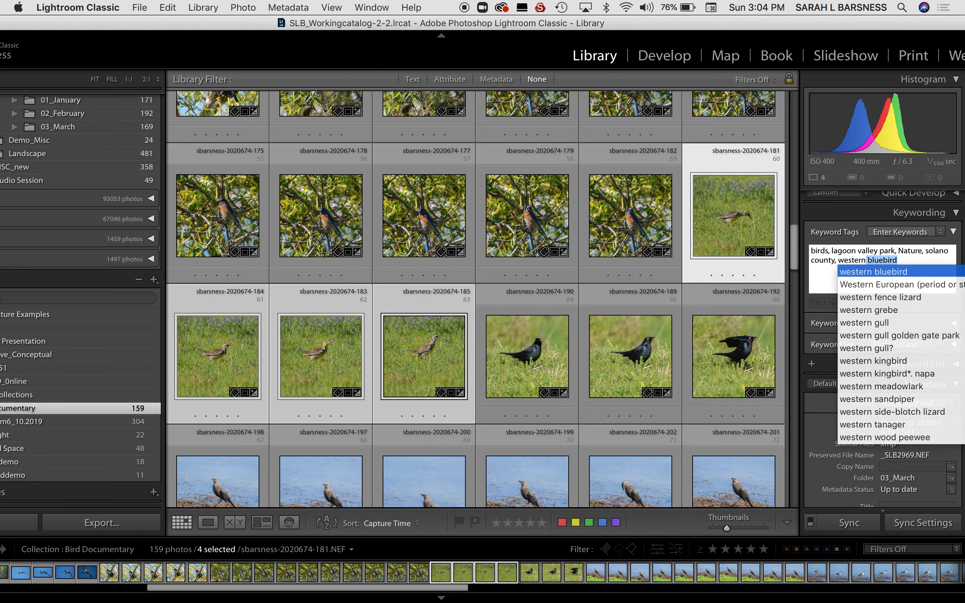
type("n meadowlark")
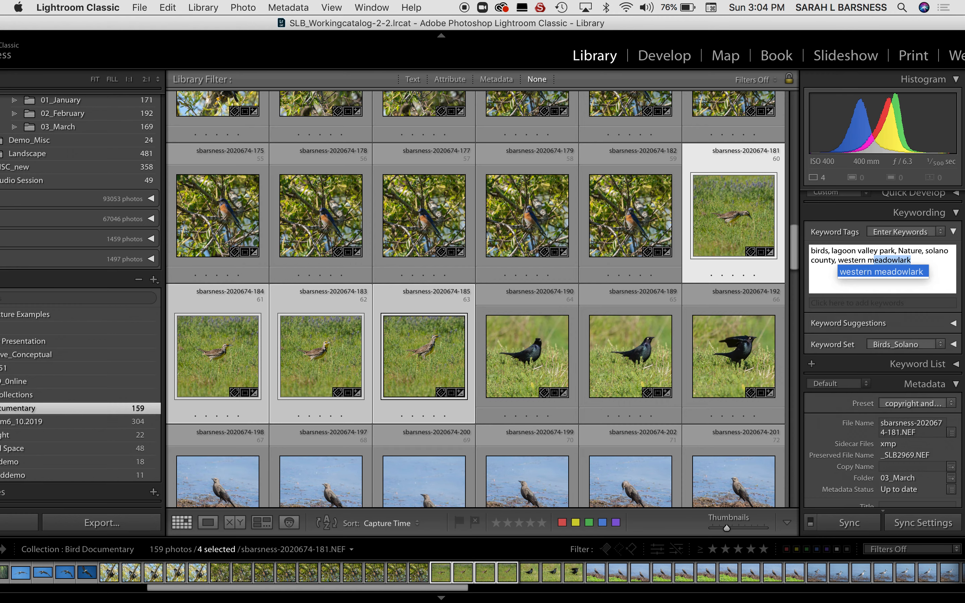
key("Return")
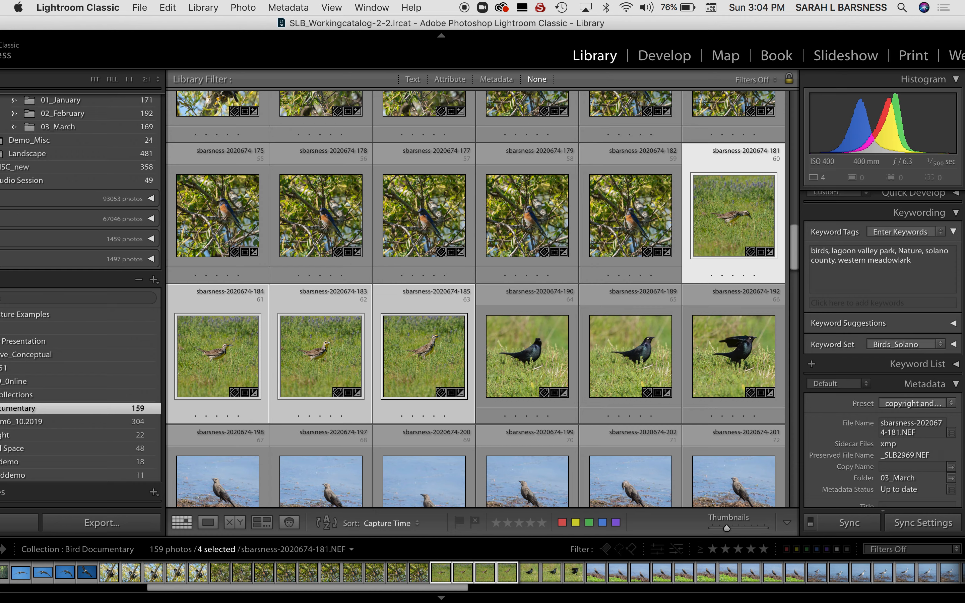
- Add the keyword "brewer's blackbird" to the thirteen photos from 190 through 205, covering the birds on the grass and at the shoreline
left_click(537, 385)
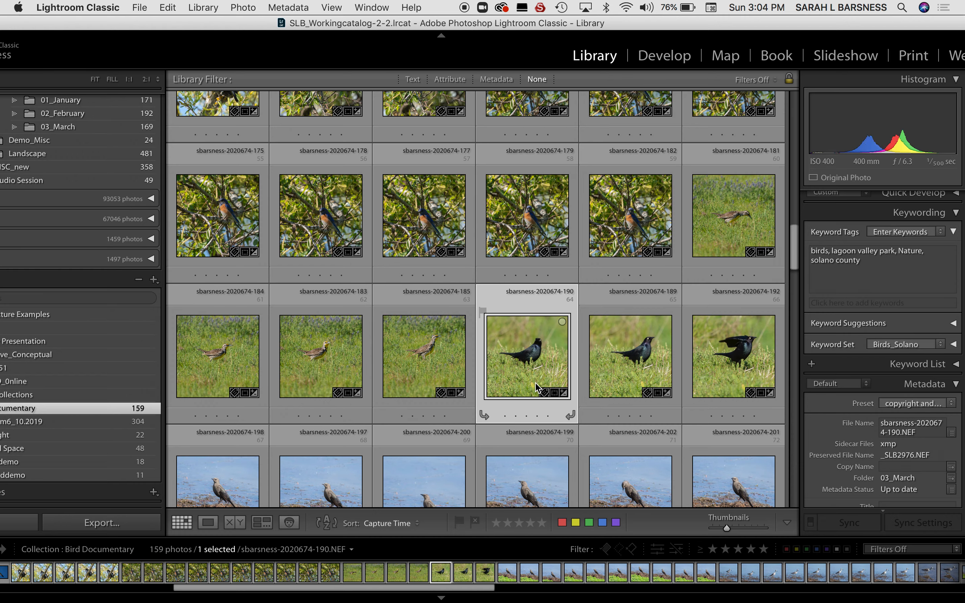
scroll(537, 385, "down", 10)
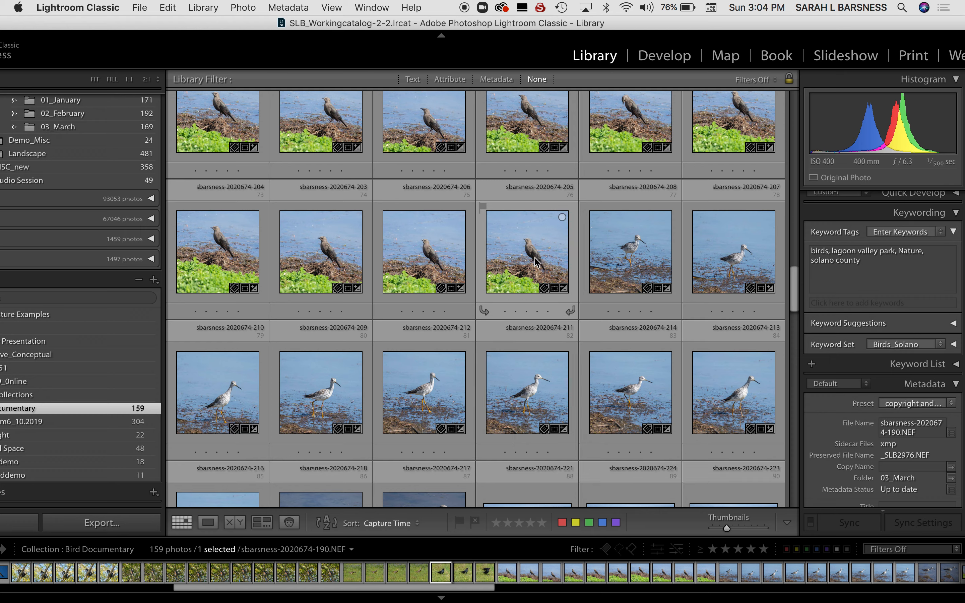
left_click(536, 258, "shift")
left_click(893, 271)
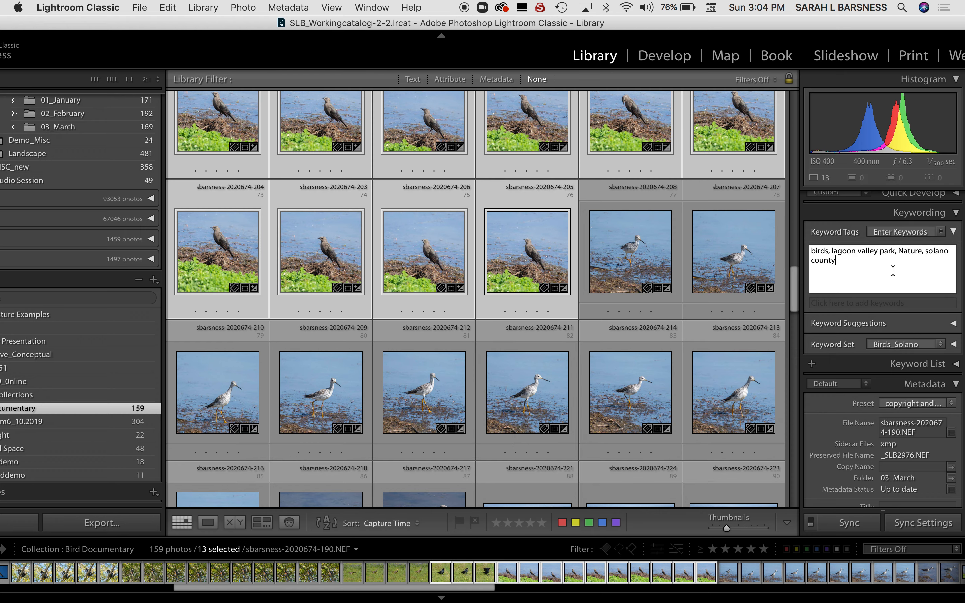
type(", brewer's blackbird")
key("Return")
key("Return")
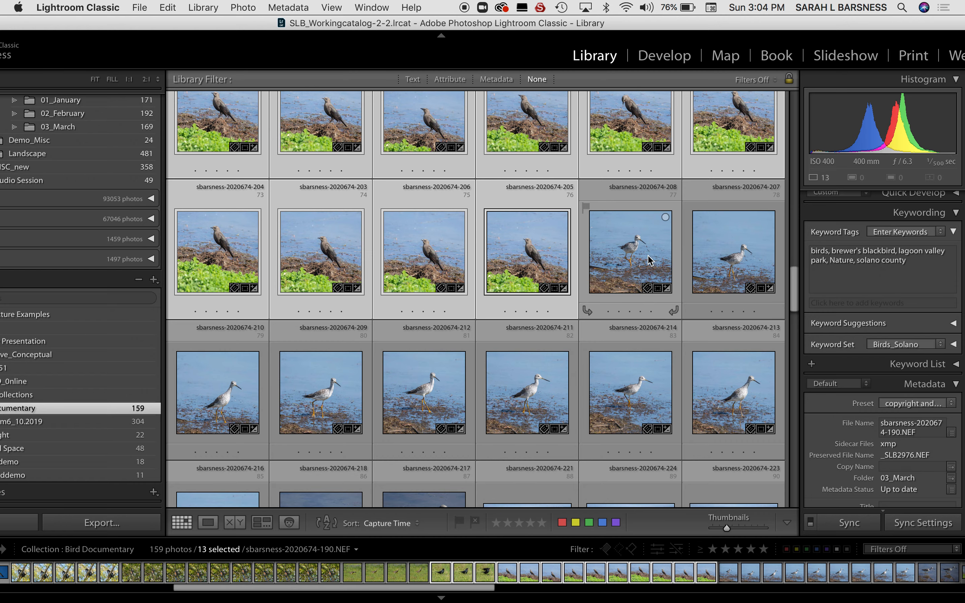
- Add the keyword "greater yellowlegs" to the eleven photos from 208 through 217 of the long-legged wading bird
left_click(650, 260)
scroll(381, 327, "down", 4)
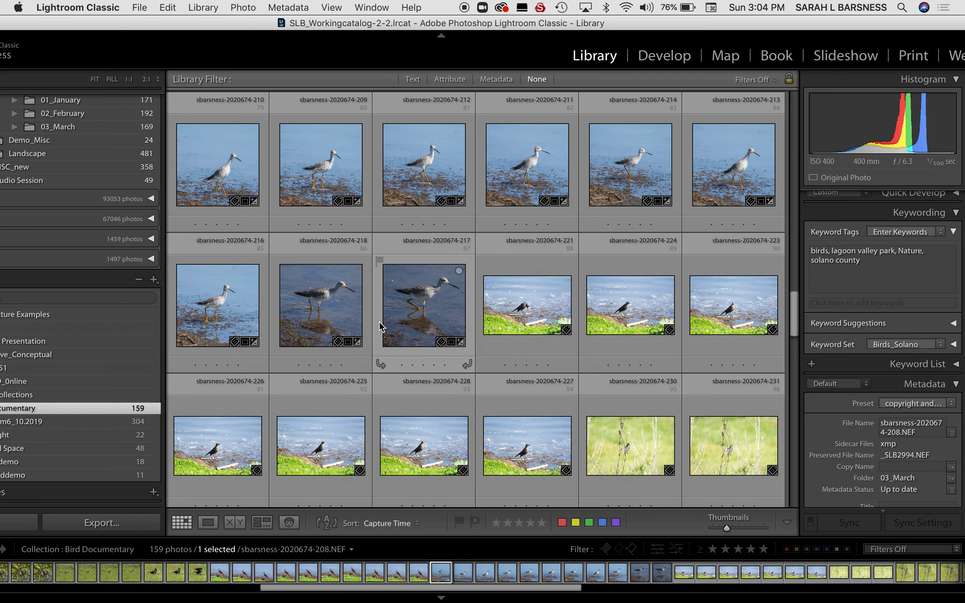
left_click(379, 326, "shift")
left_click(887, 262)
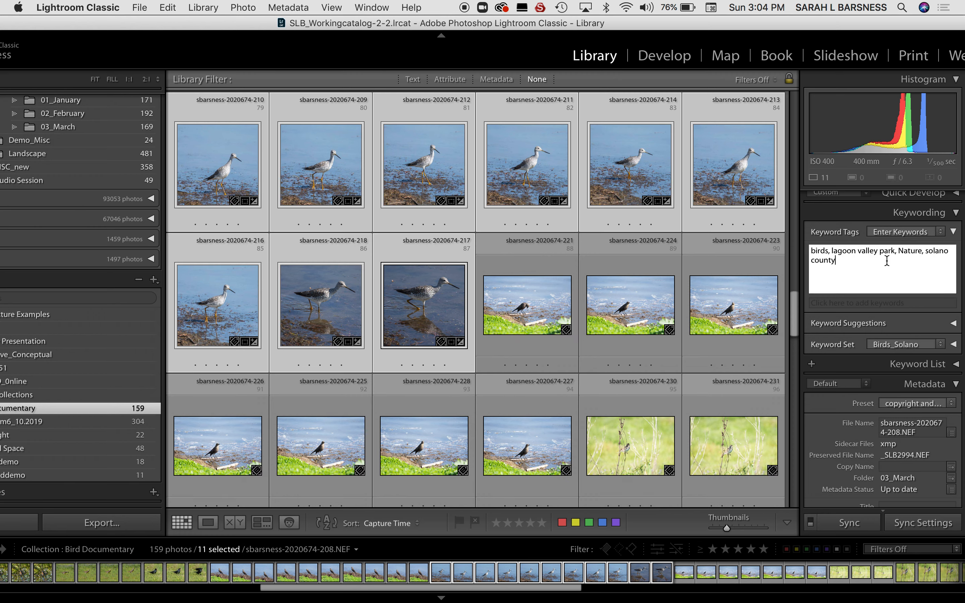
type(", gre")
type("ater l")
type("yellowlegs")
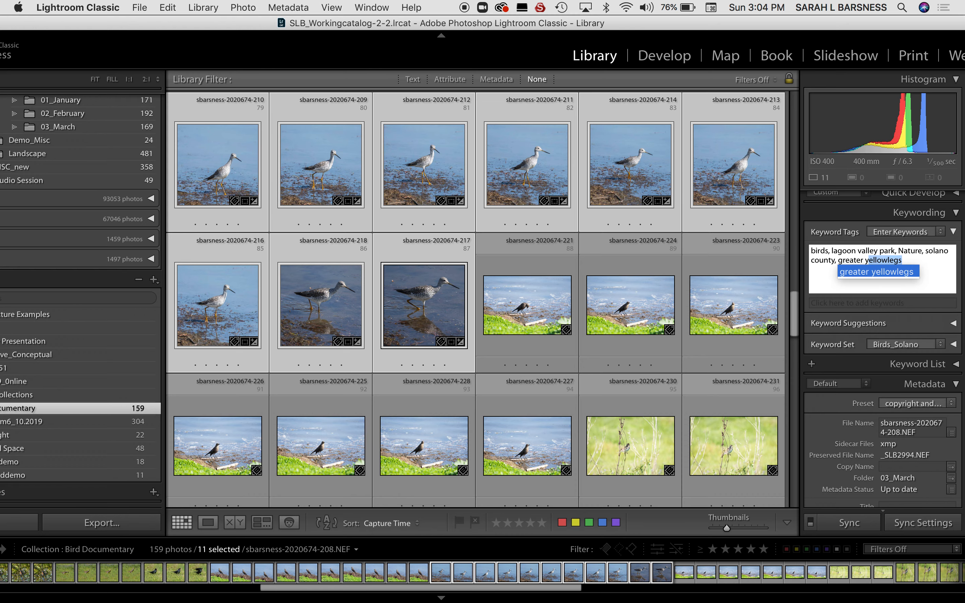
key("Return")
key("Return")
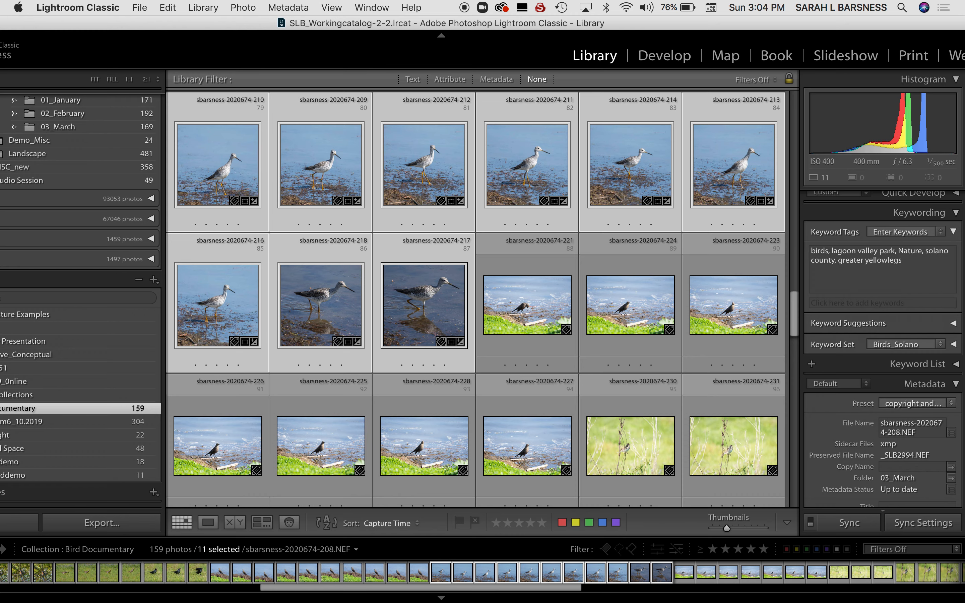
- Add the keyword "brewer's blackbird" to the seven photos from 221 through 227 of the dark bird at the water's edge
left_click(544, 325)
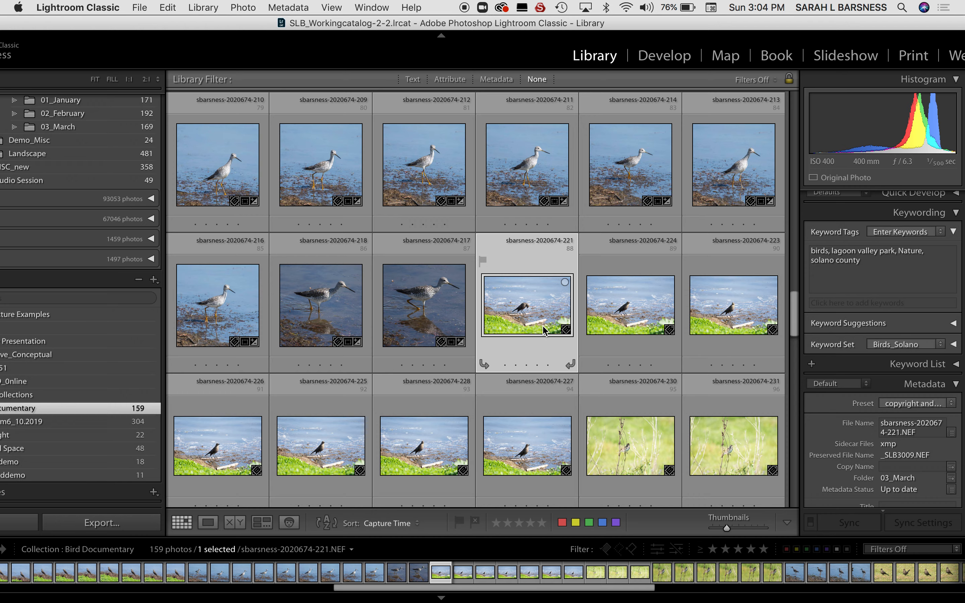
scroll(545, 330, "down", 2)
left_click(539, 304, "shift")
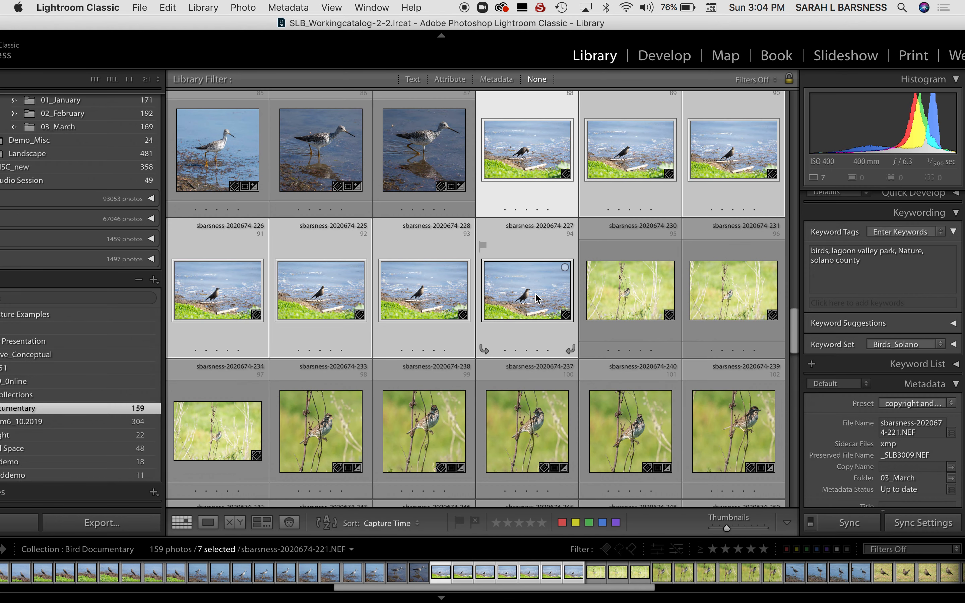
left_click(876, 269)
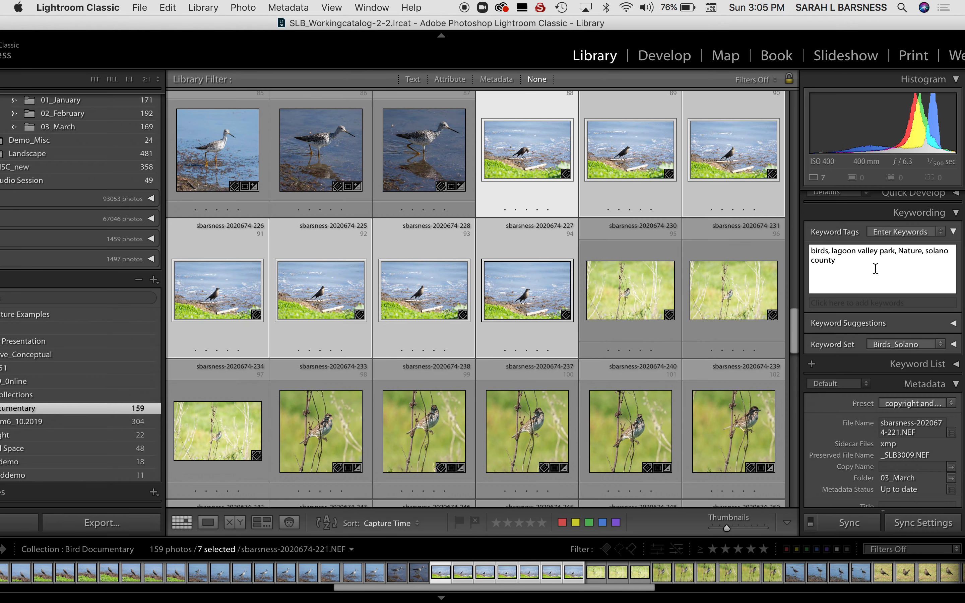
type(", brewer's blackbird")
key("Return")
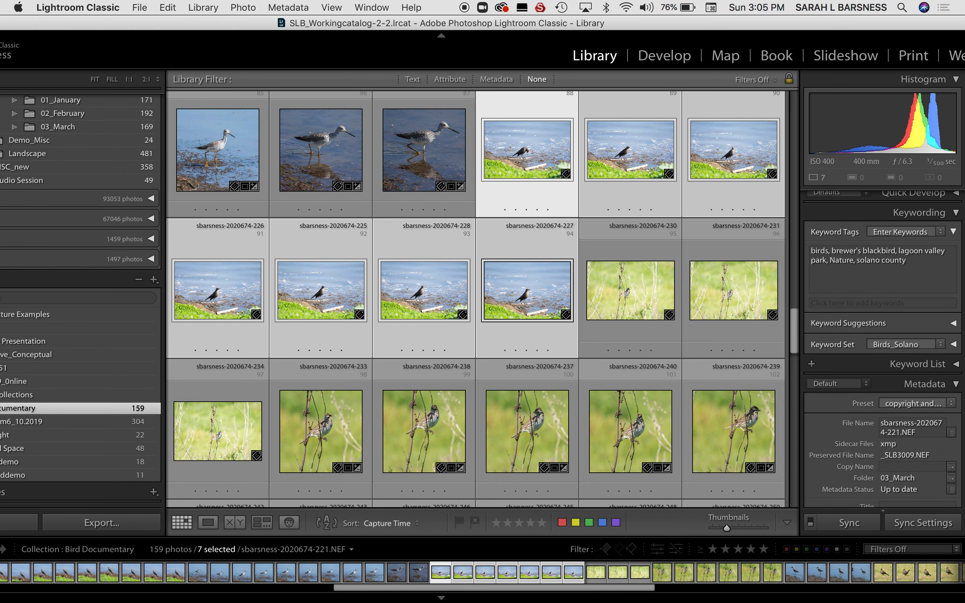
- Add the keyword "lincoln's sparrow" to the nine photos from 230 through 242 of the small bird on the stems
left_click(624, 300)
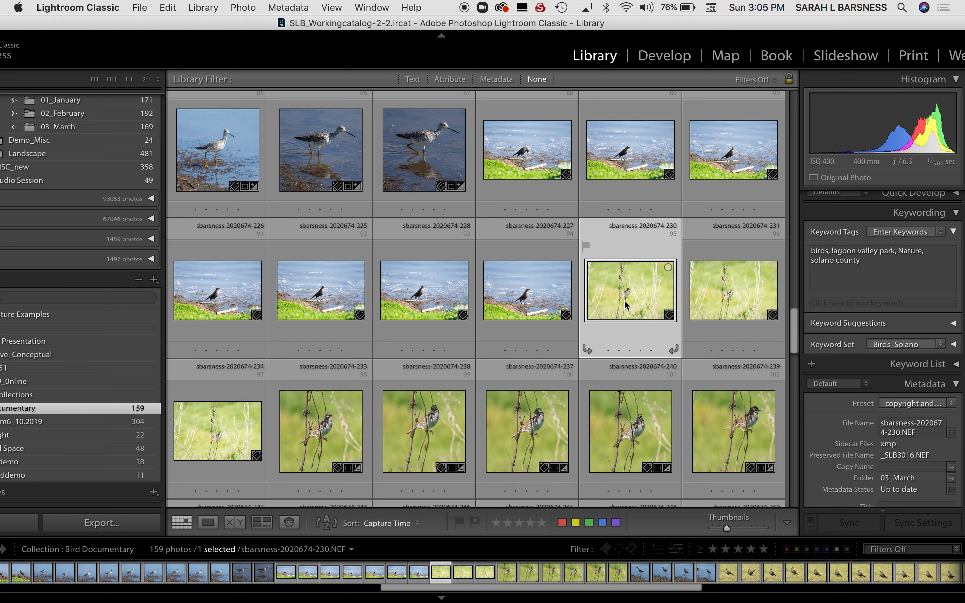
scroll(624, 299, "down", 3)
scroll(624, 299, "down", 2)
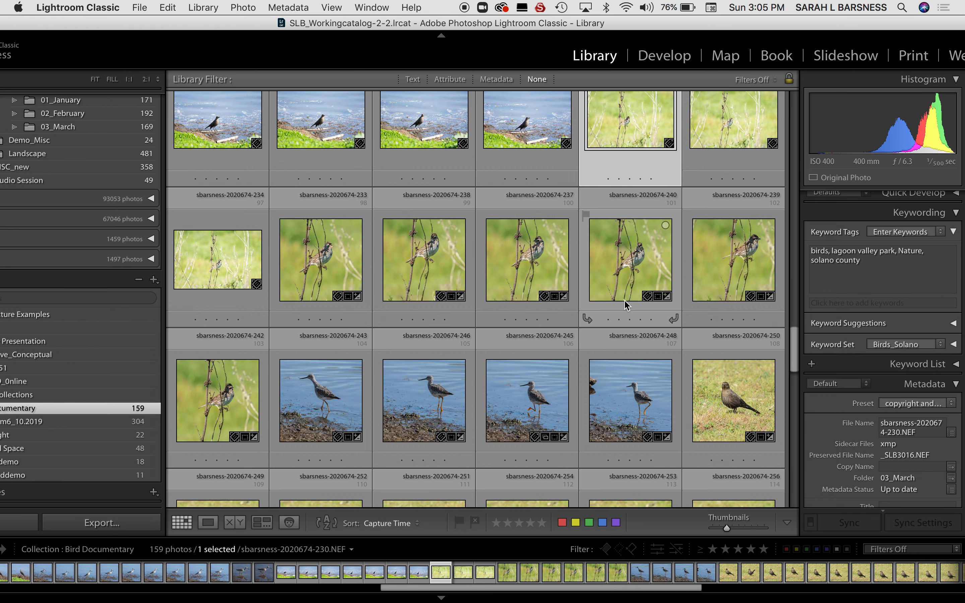
left_click(195, 413, "shift")
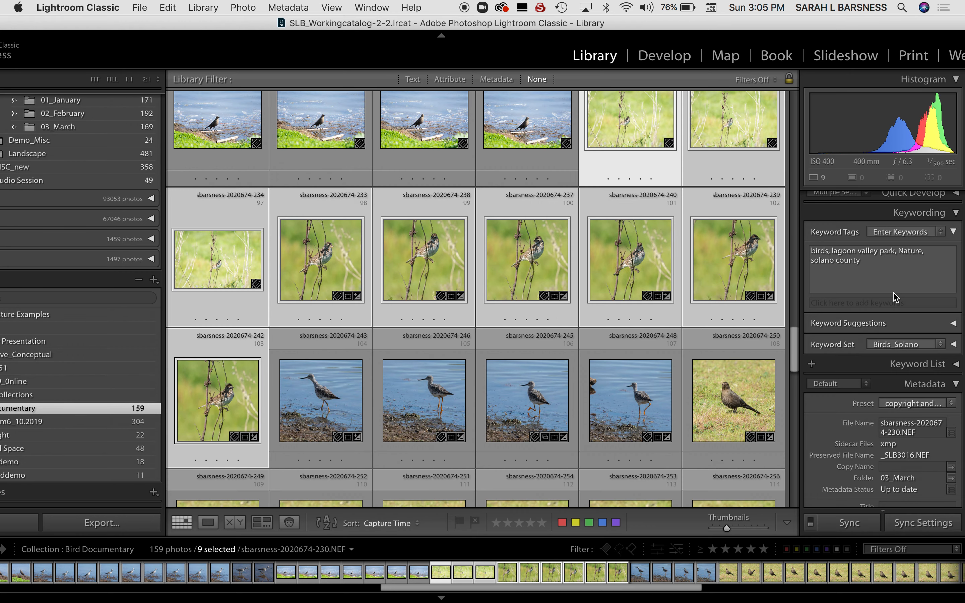
left_click(876, 270)
type(",")
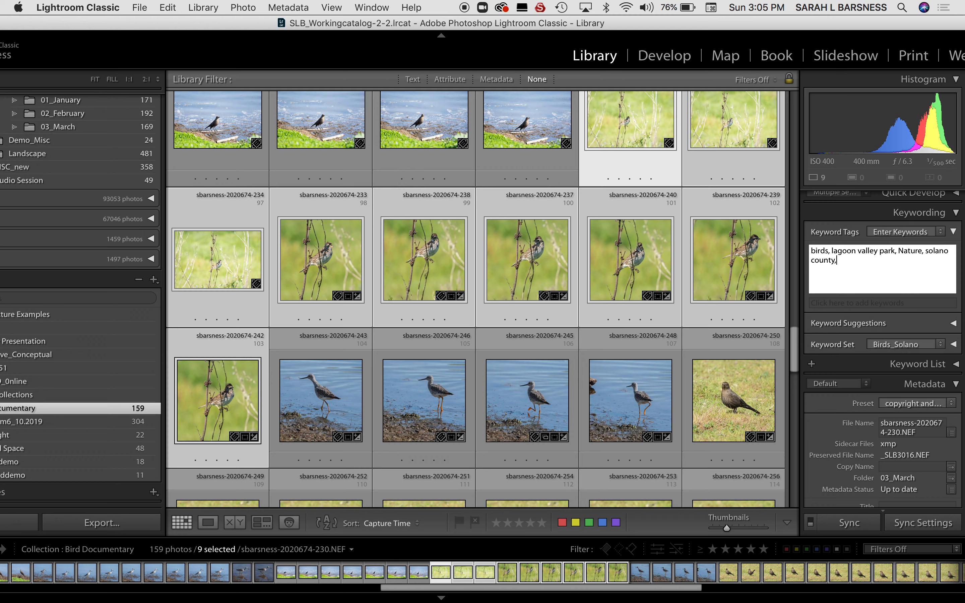
type(" lincoln's sparrow")
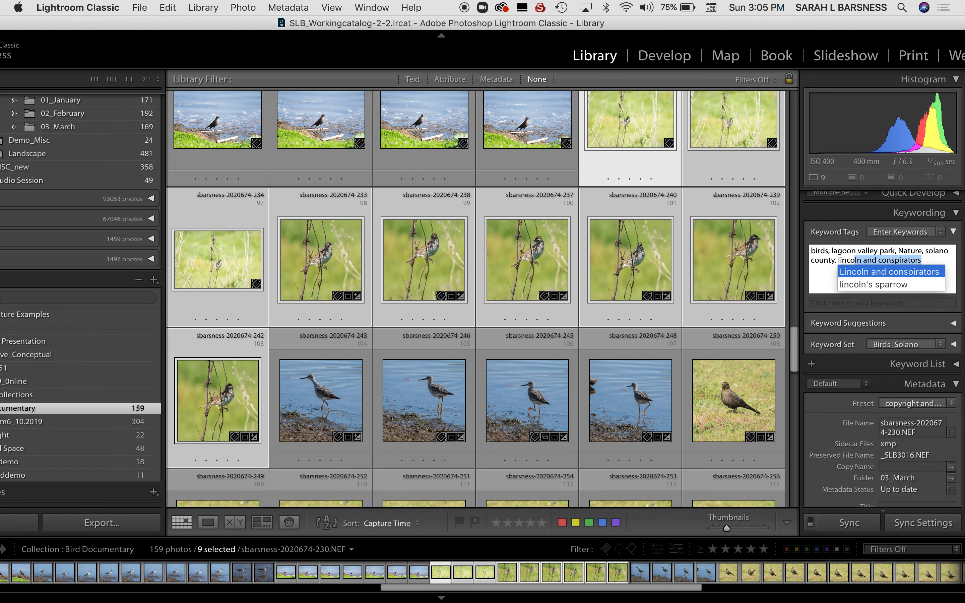
left_click(884, 284)
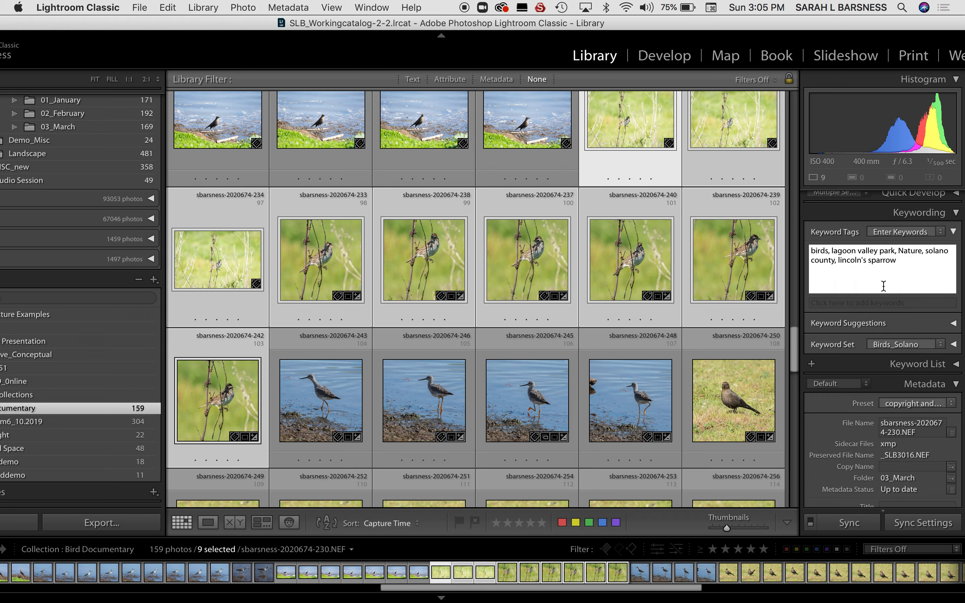
key("Return")
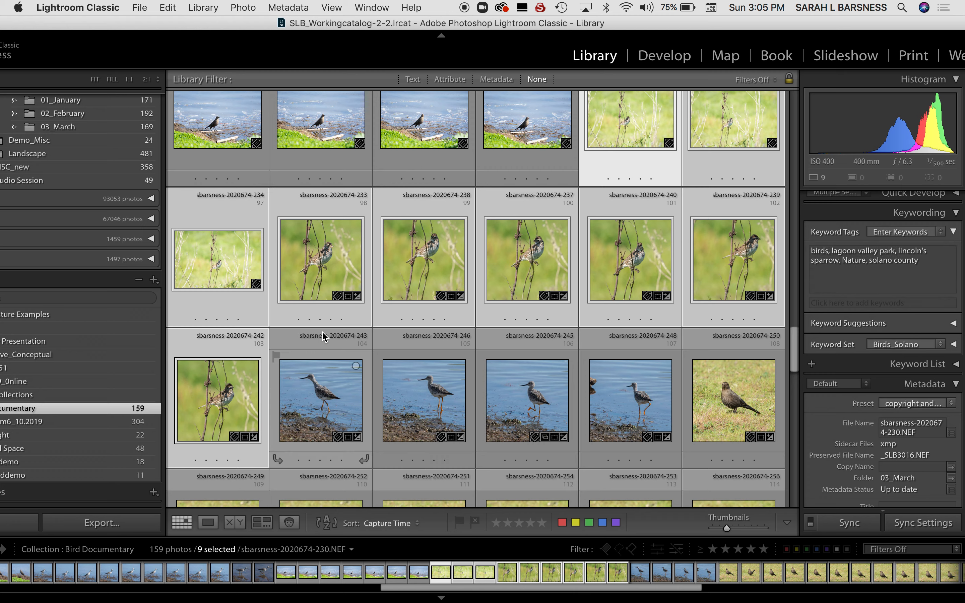
- Add the keyword "greater yellowlegs" to the four wading bird photos 243, 246, 245 and 248
left_click(308, 338)
left_click(428, 419)
left_click(586, 395, "shift")
left_click(913, 267)
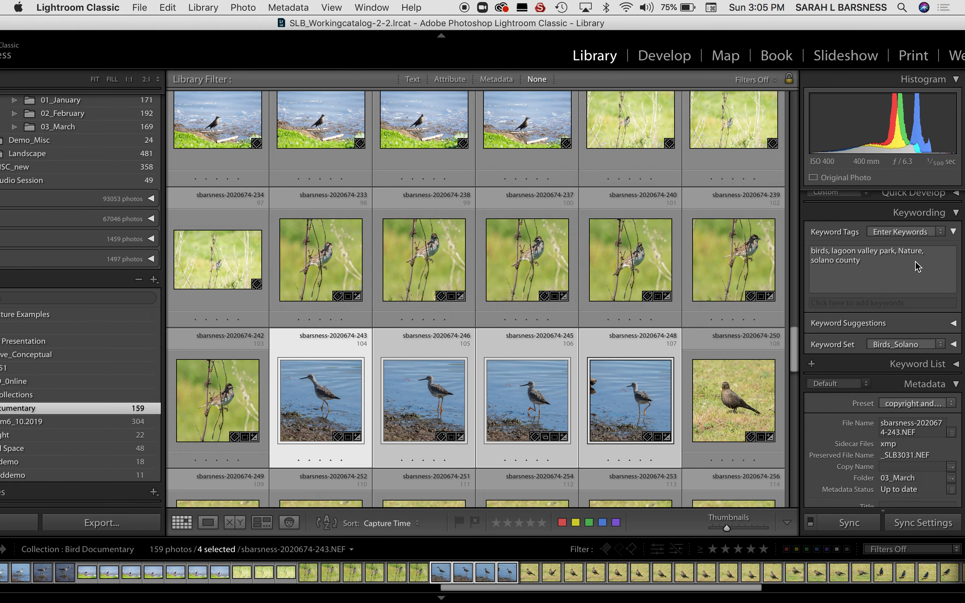
type(",")
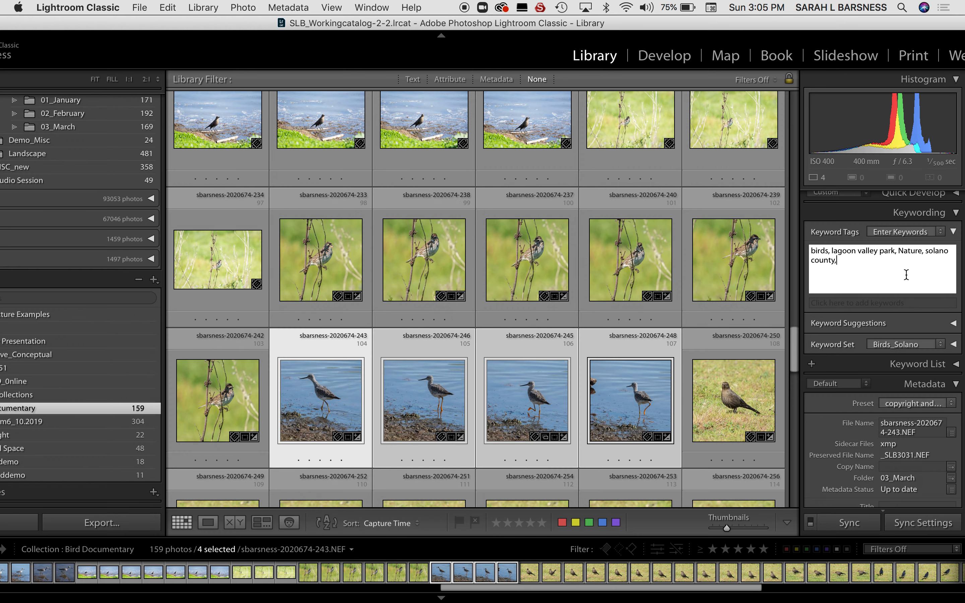
type(" greater yellowlegs")
key("Return")
key("Return")
- Add the keyword "brewer's blackbird" to the 32 photos from 250 through 284 of the brown and black birds on the grass
scroll(638, 367, "down", 3)
scroll(646, 361, "down", 2)
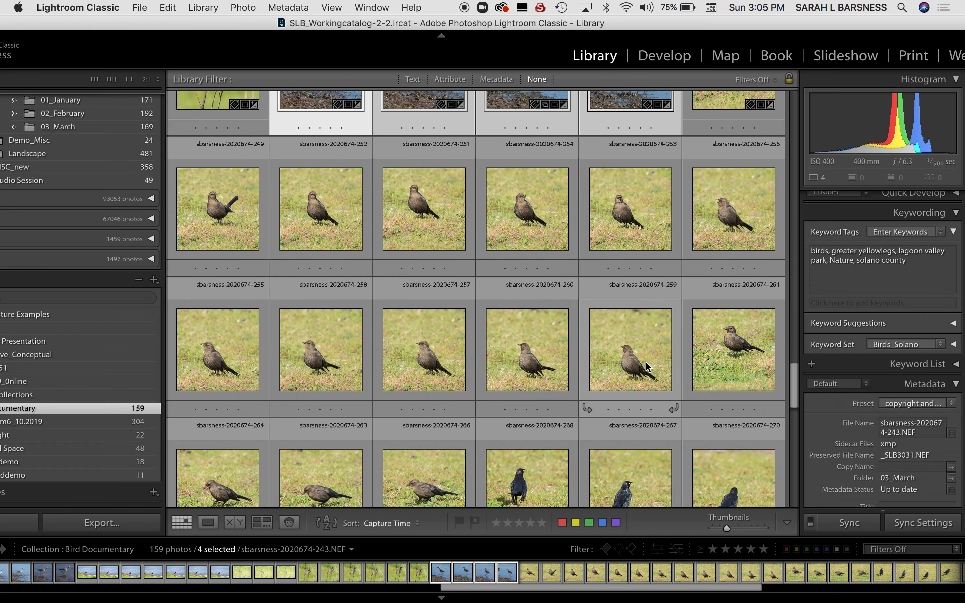
left_click(745, 109)
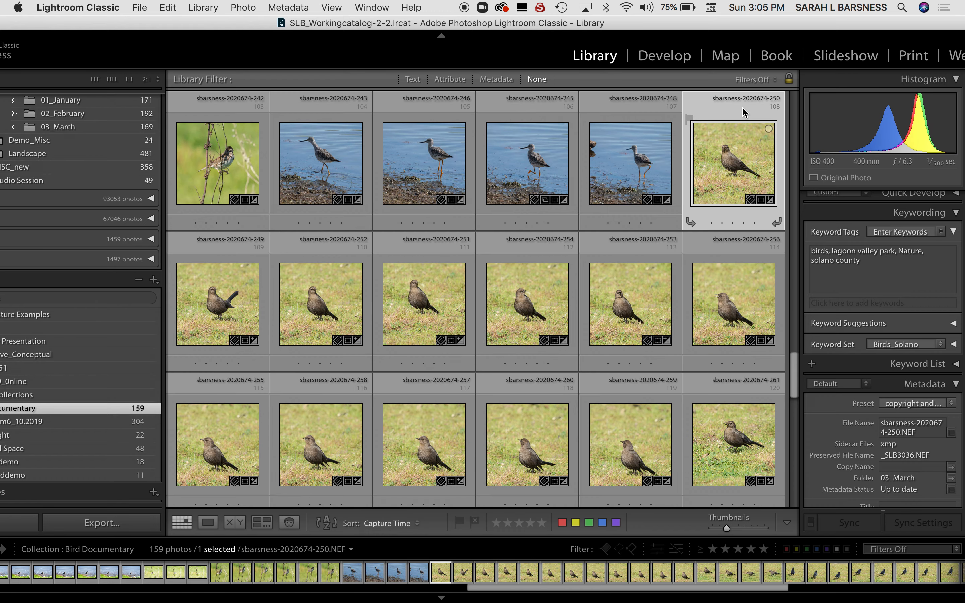
scroll(730, 170, "down", 4)
scroll(730, 170, "down", 8)
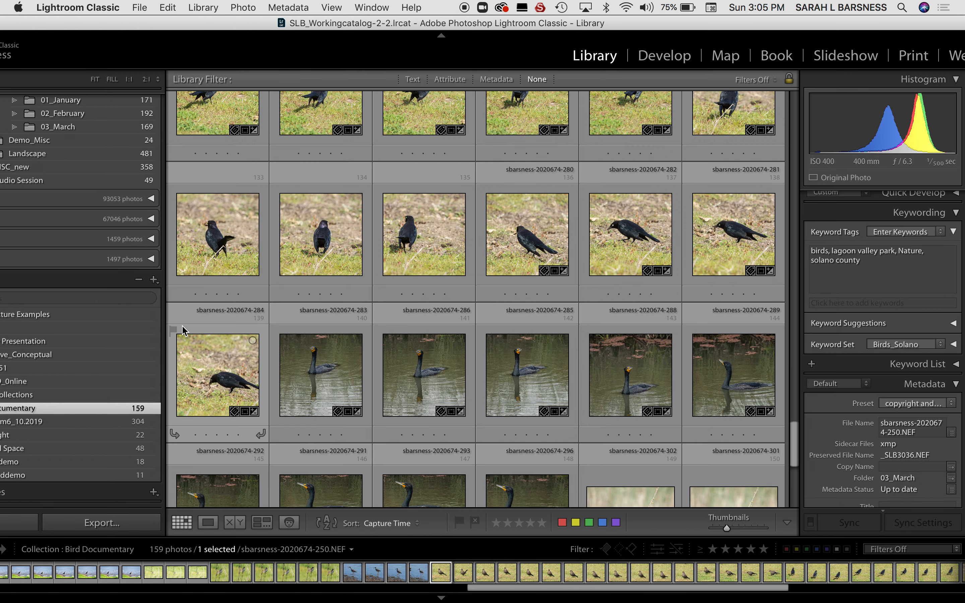
left_click(209, 372, "shift")
left_click(896, 252)
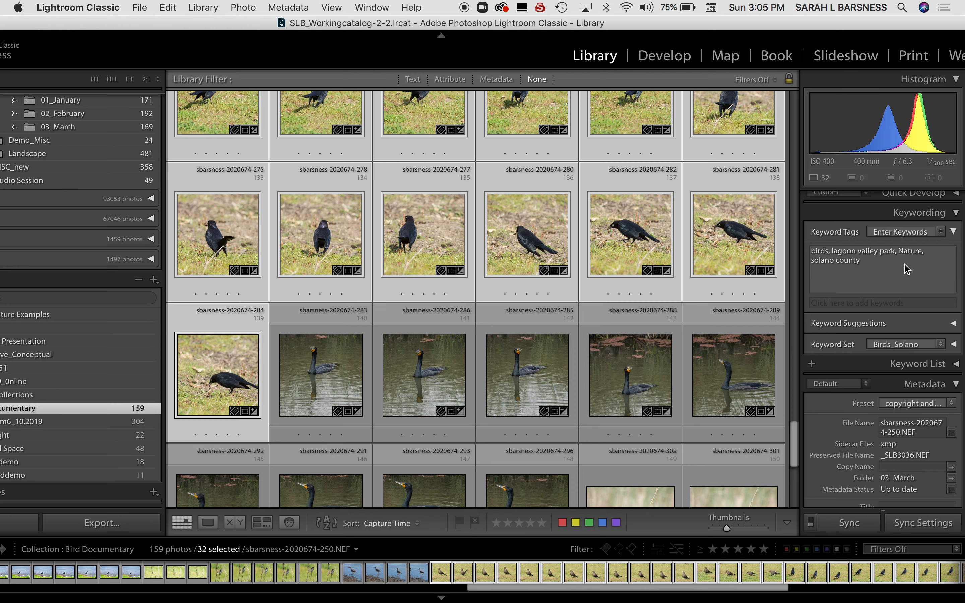
type(",")
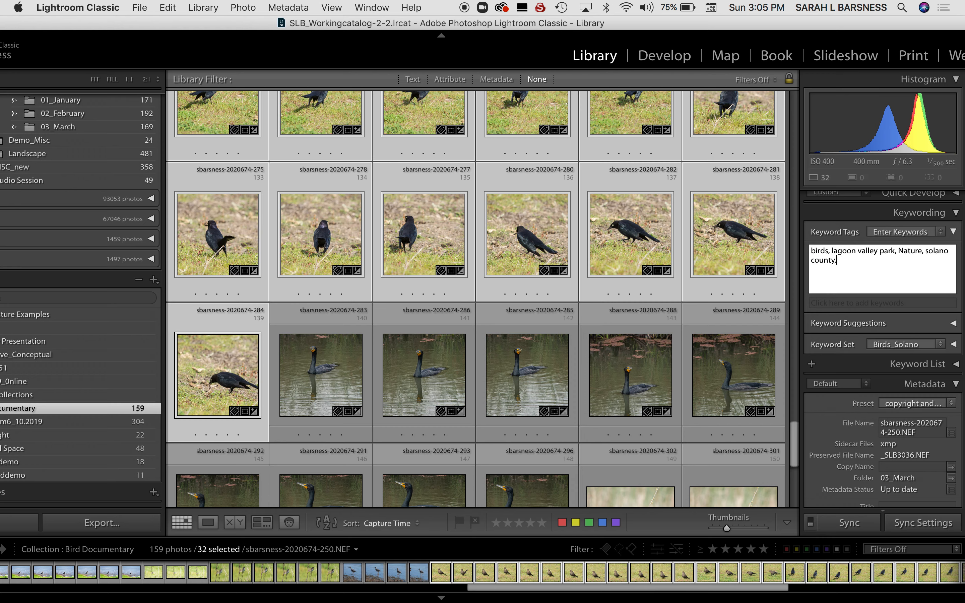
type(" brewer's blackbird")
key("Return")
key("Return")
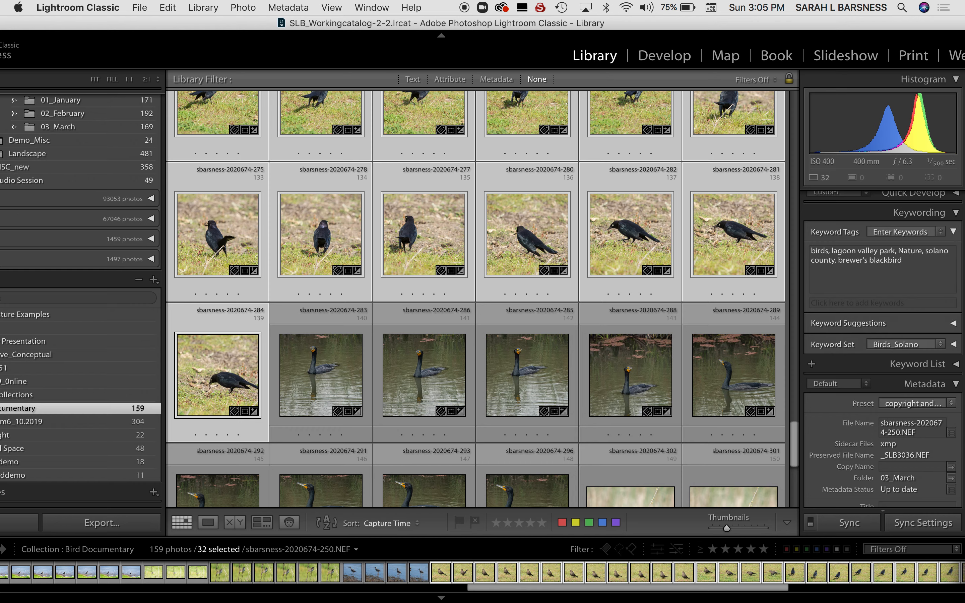
- Add the keyword "double-crested cormorant" to the nine photos from 283 through 296 of the dark bird swimming in the pond
left_click(341, 395)
scroll(342, 394, "down", 4)
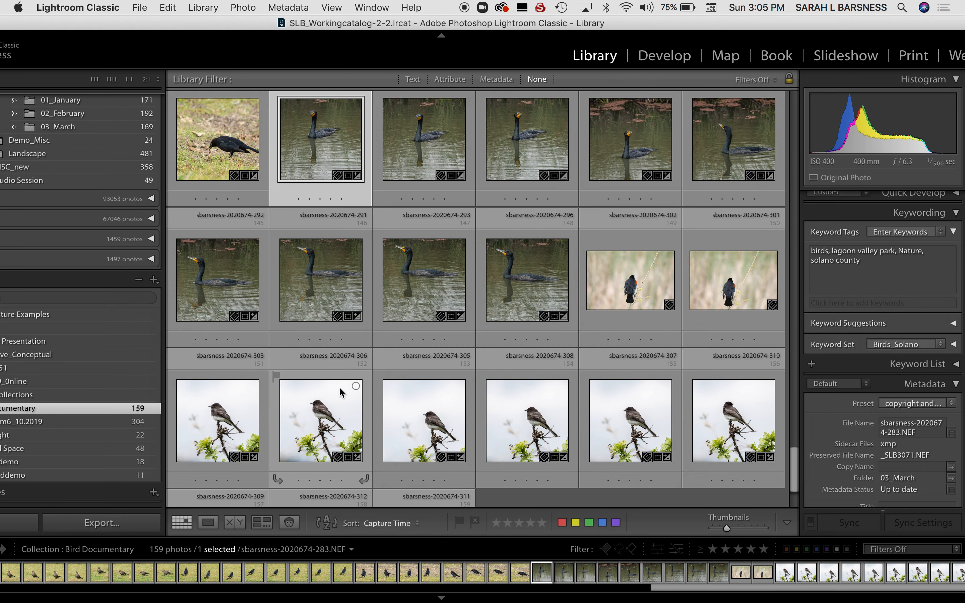
left_click(524, 276, "shift")
left_click(886, 262)
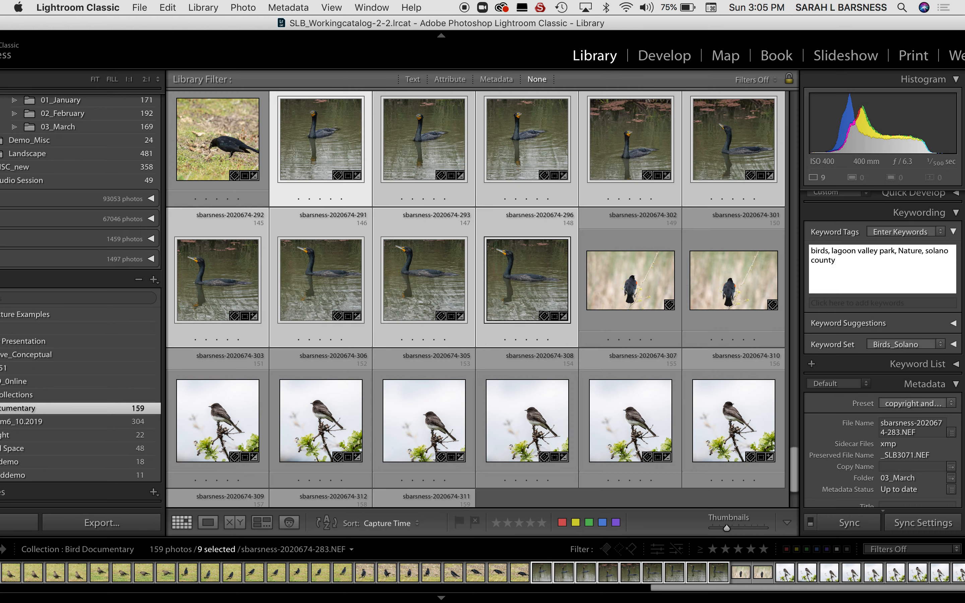
type(", double-crested cormorant")
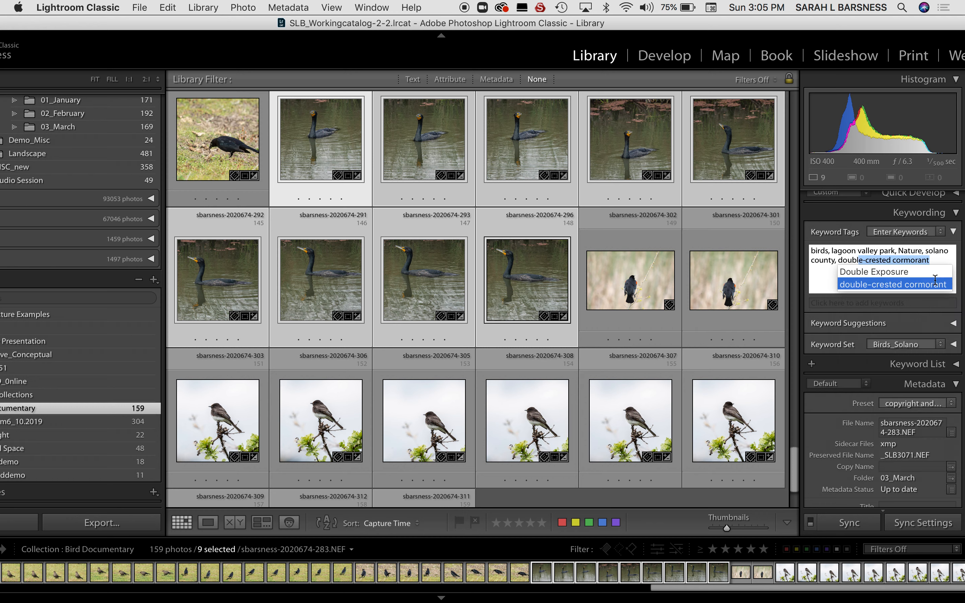
left_click(935, 280)
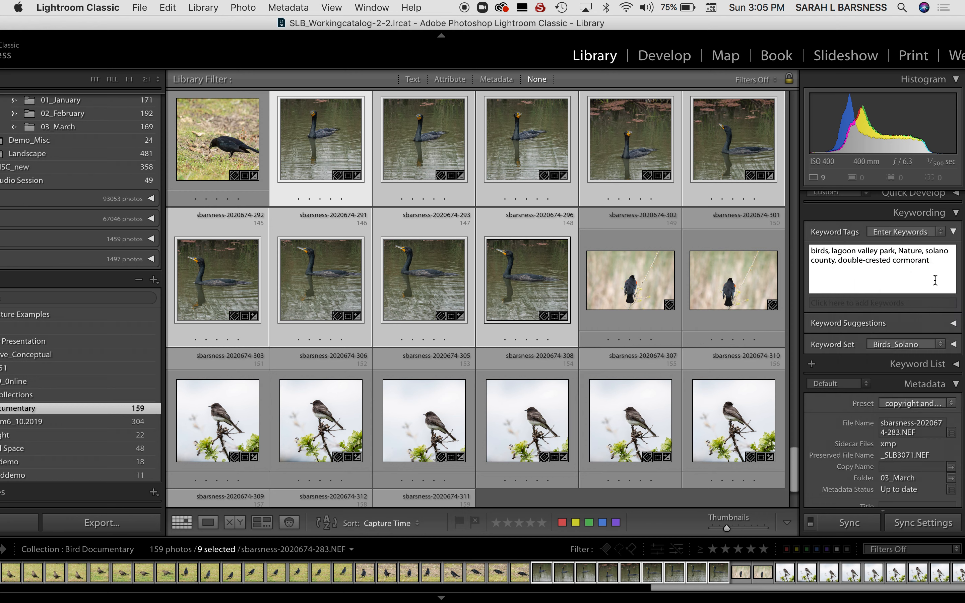
key("Return")
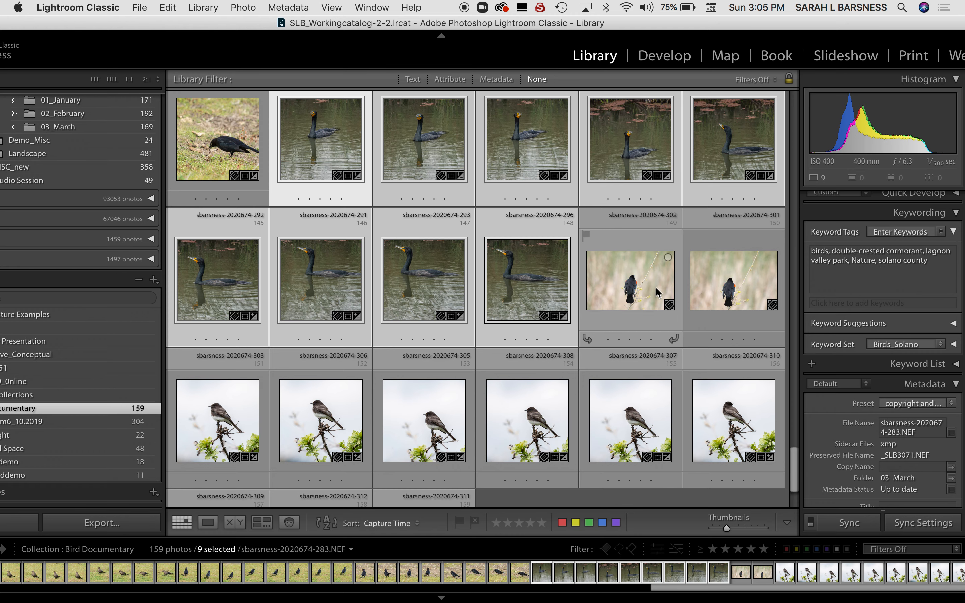
- Check photo 302 enlarged and add the keyword "red-winged blackbird" to photos 302 and 301 of the black bird on the twig
left_click(650, 297)
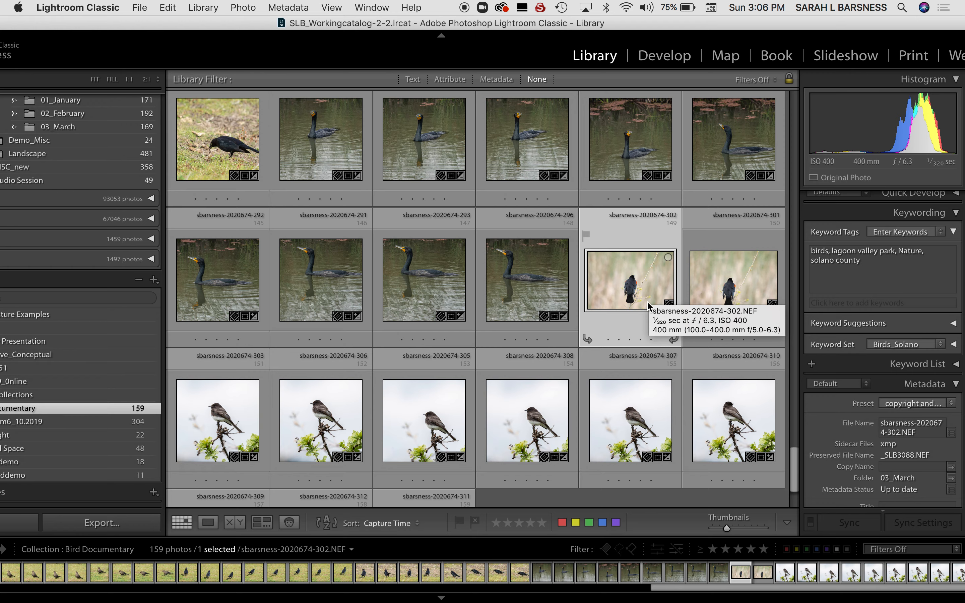
key("e")
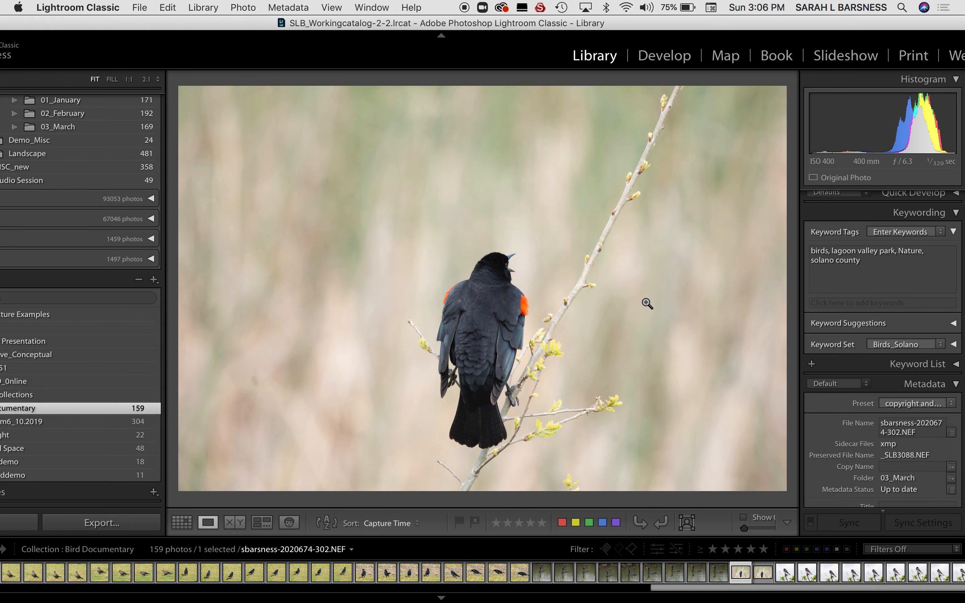
key("g")
left_click(736, 291, "shift")
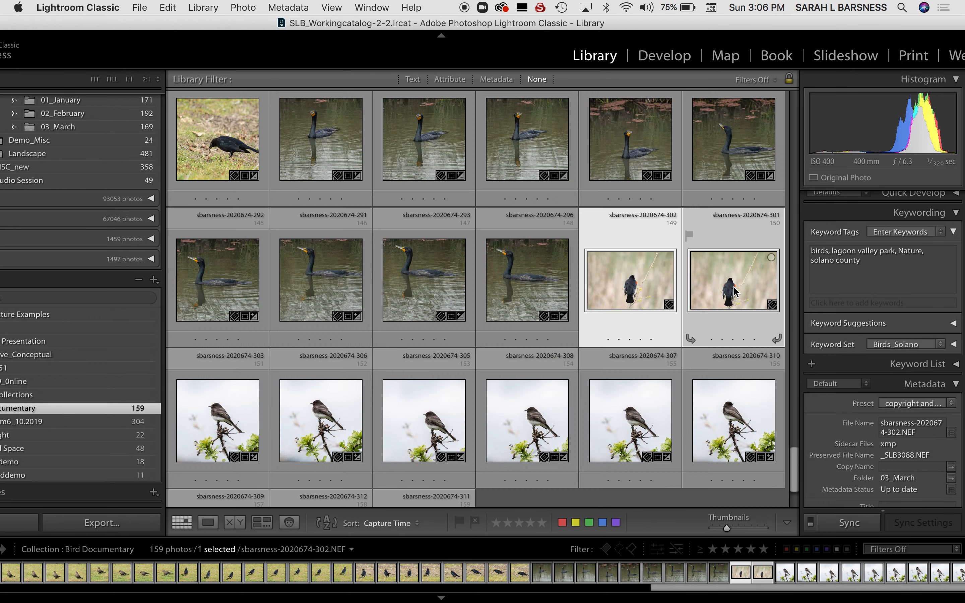
left_click(832, 293)
type(",")
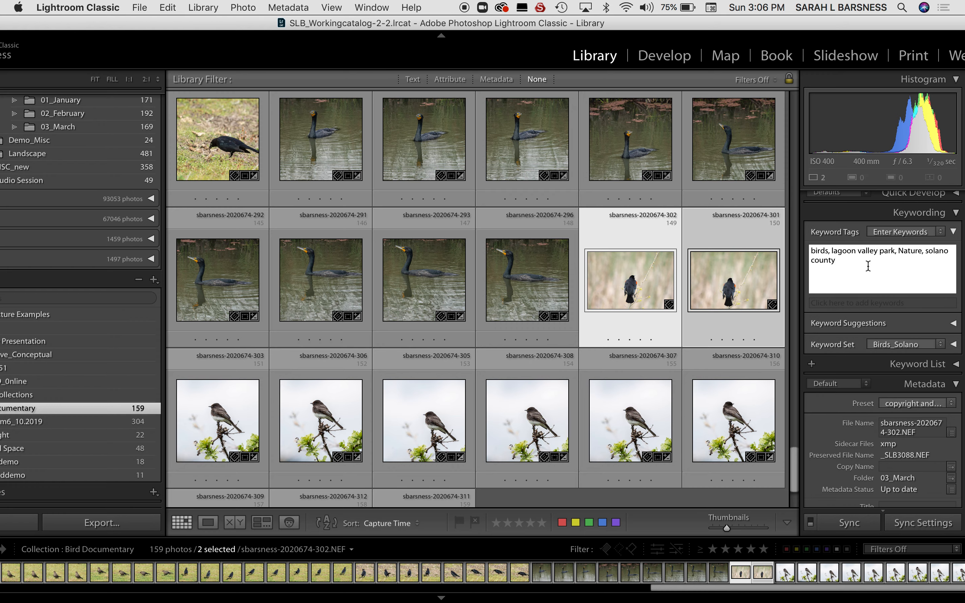
type(" red-winged blackbird")
key("Return")
- Add the keyword "black phoebe" to the last nine photos, from 303 through 311, of the small bird against the white sky
scroll(509, 342, "down", 3)
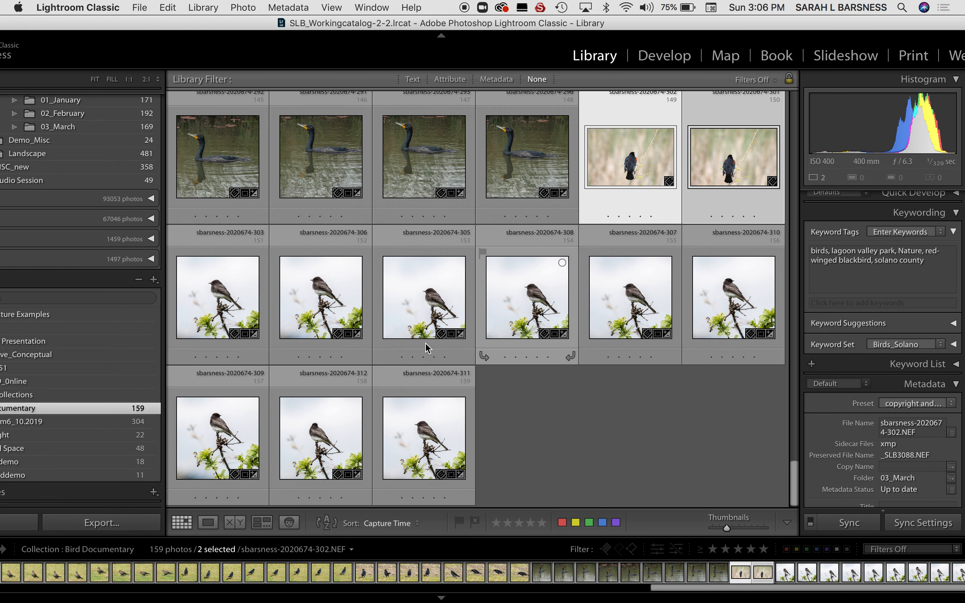
left_click(222, 318)
left_click(441, 441, "shift")
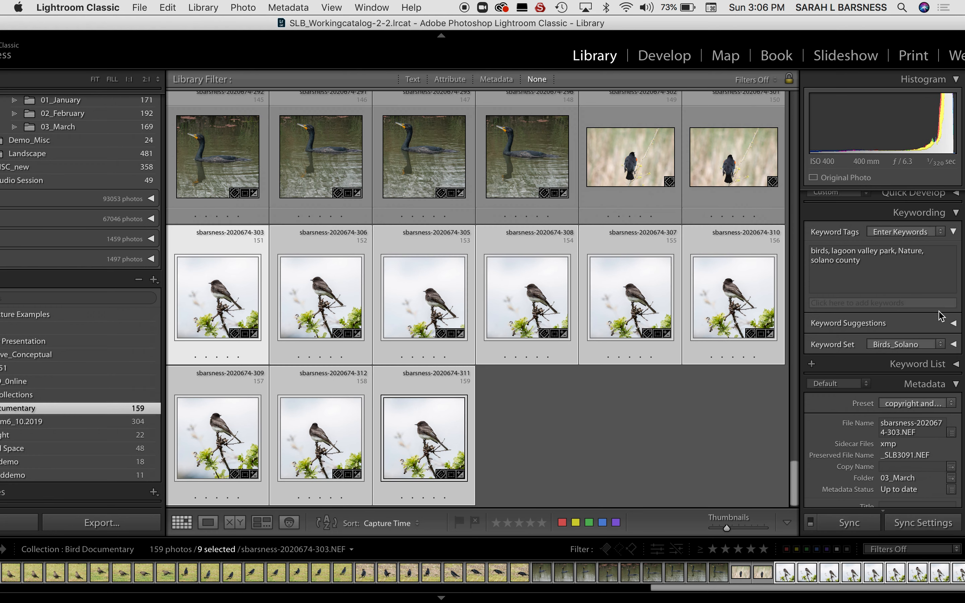
left_click(912, 279)
type(", bl")
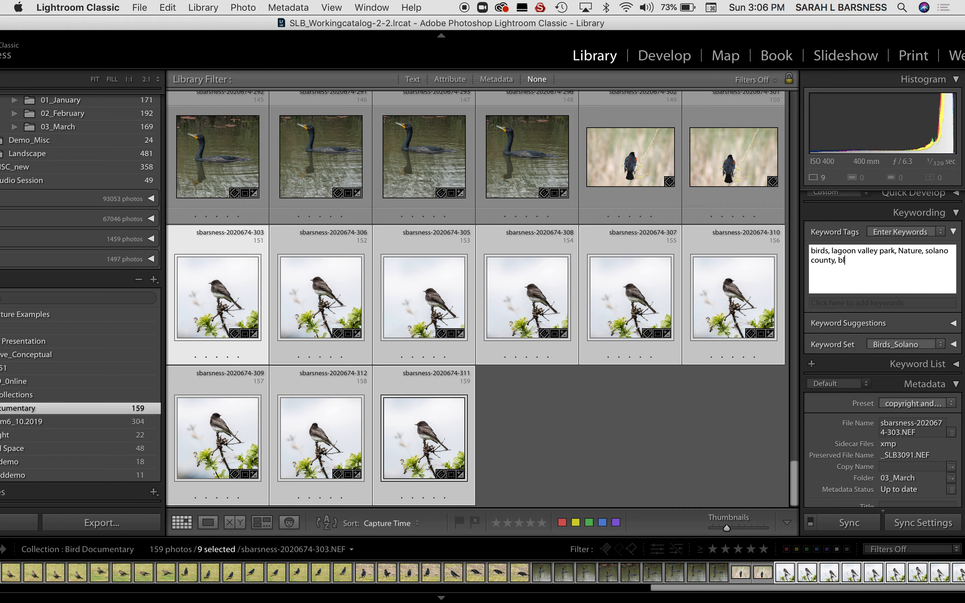
type("kckack")
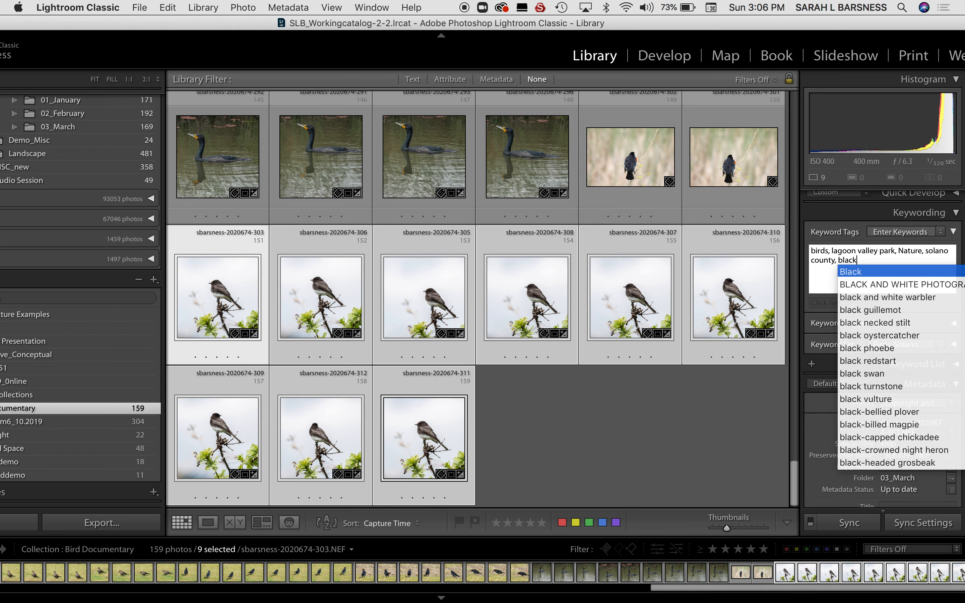
key("Down")
key("Down")
key("Down")
key("Down")
key("Down")
key("Down")
key("Return")
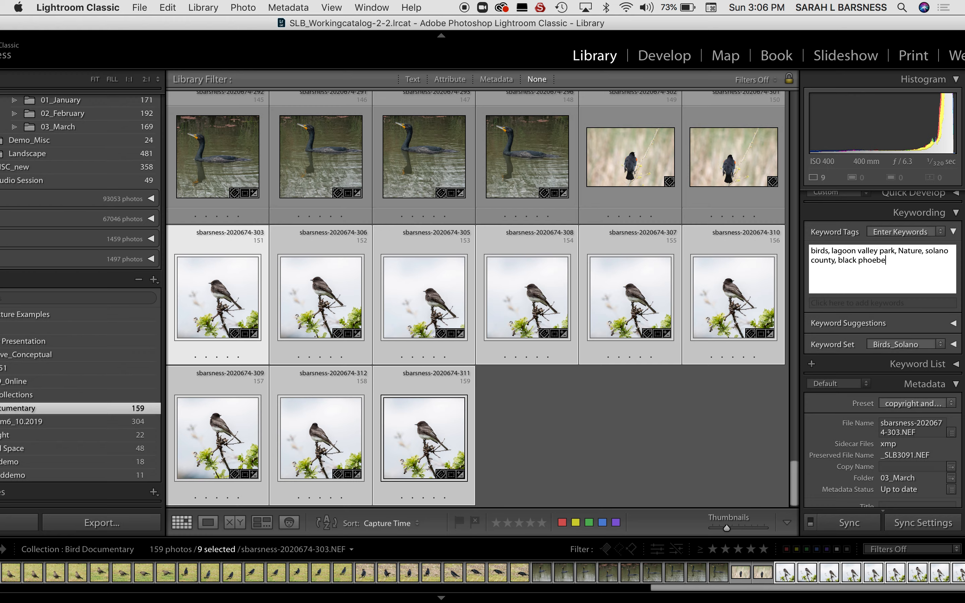
key("Return")
- Filter the Bird Documentary collection to photos whose keywords contain all of "red-winged blackbird"
scroll(676, 447, "up", 10)
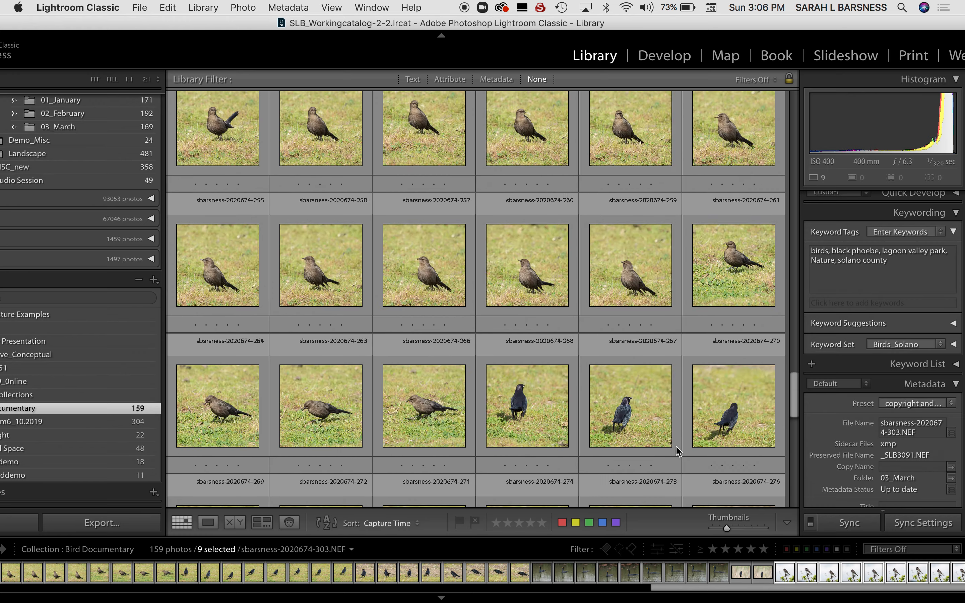
scroll(676, 446, "up", 20)
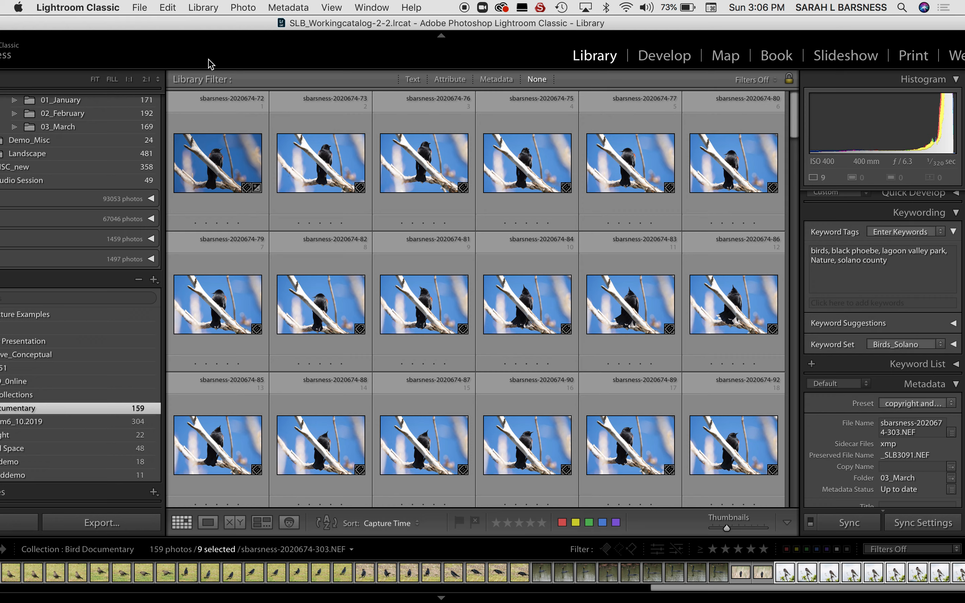
left_click(203, 9)
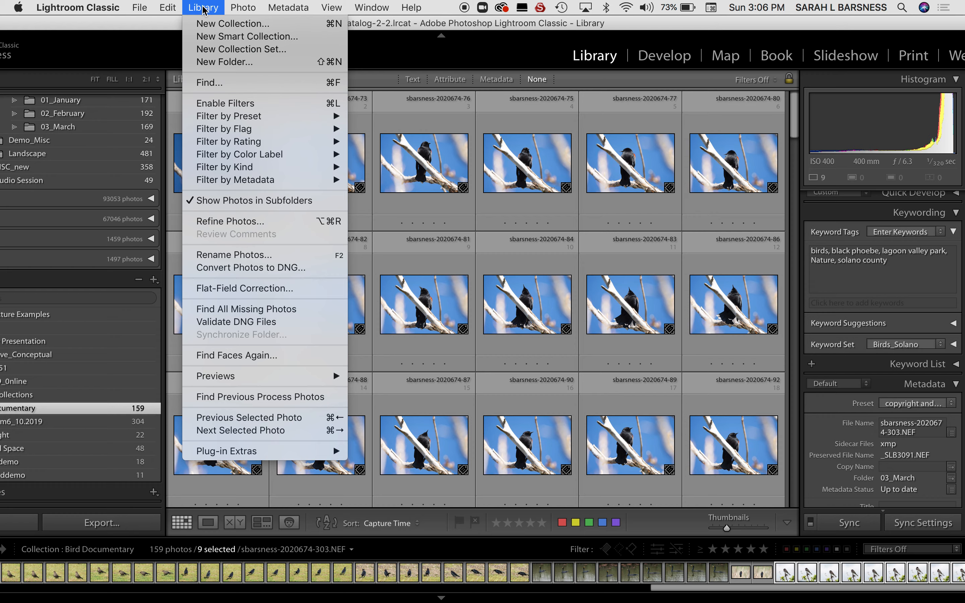
left_click(211, 83)
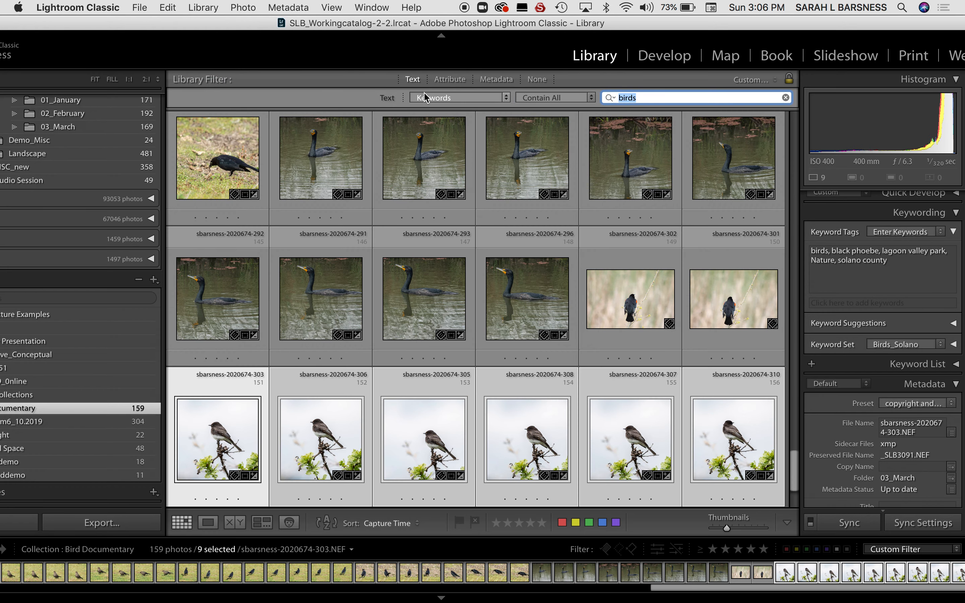
left_click(542, 80)
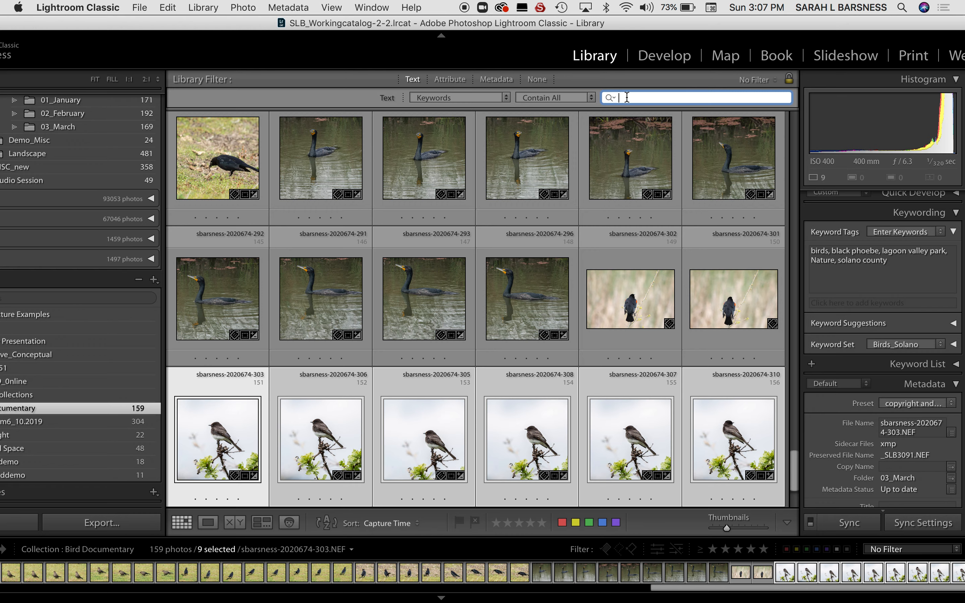
type("red-")
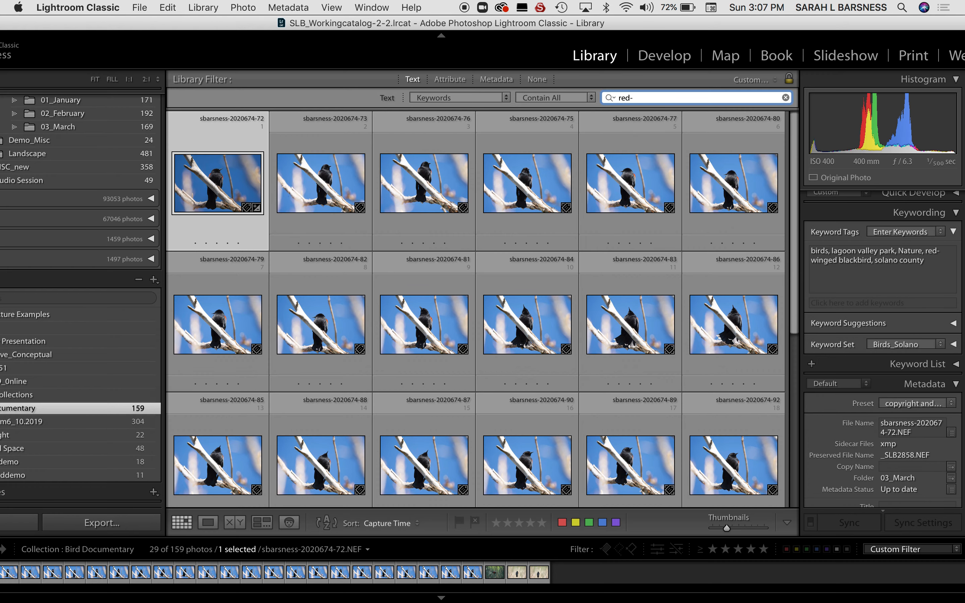
type("wim")
key("BackSpace")
type("ged")
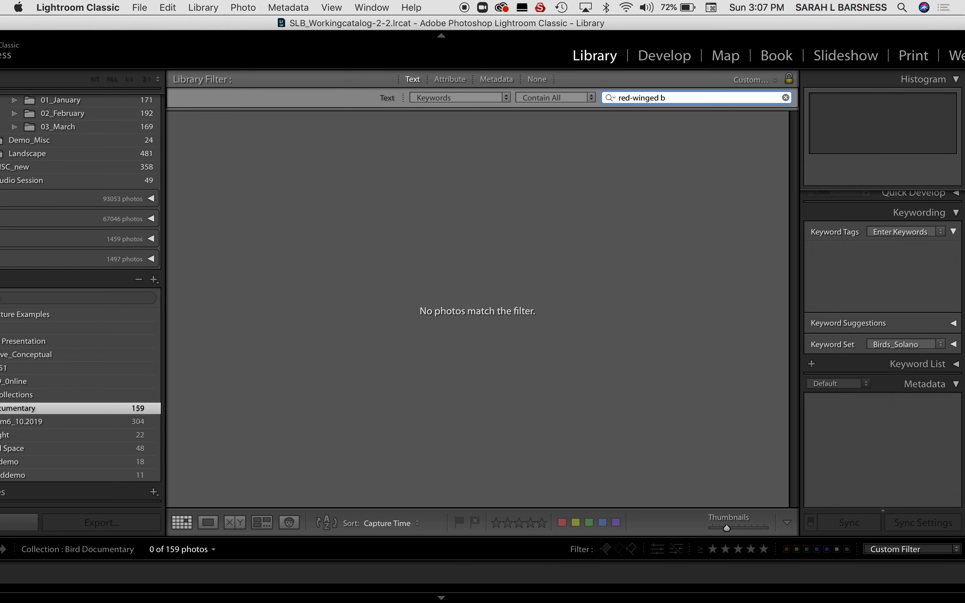
type("bird")
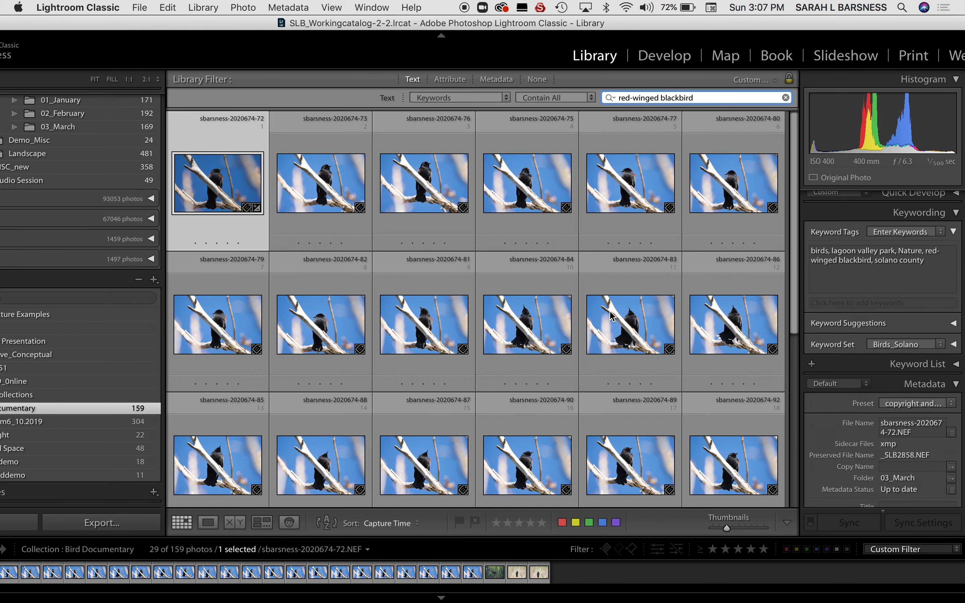
- Look through the filtered blackbird photos and remove photos 301 and 302 from the collection
scroll(579, 324, "down", 5)
scroll(579, 324, "up", 5)
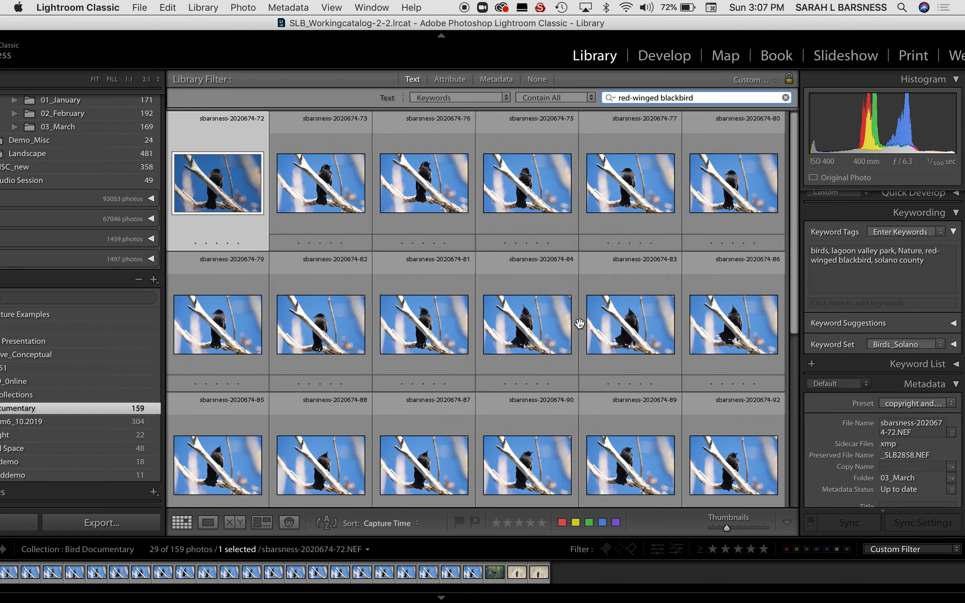
scroll(580, 324, "down", 5)
scroll(580, 324, "up", 5)
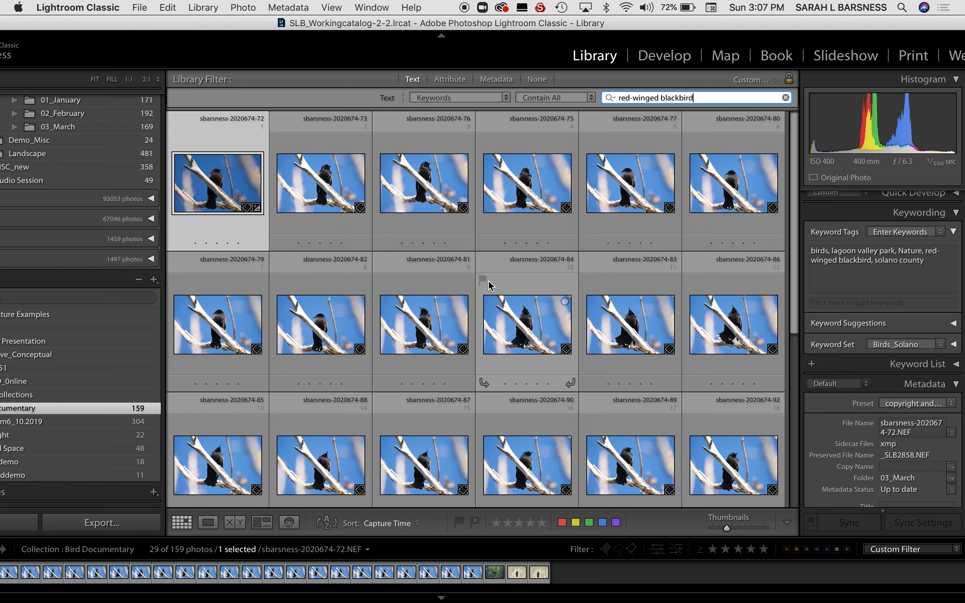
scroll(488, 281, "down", 5)
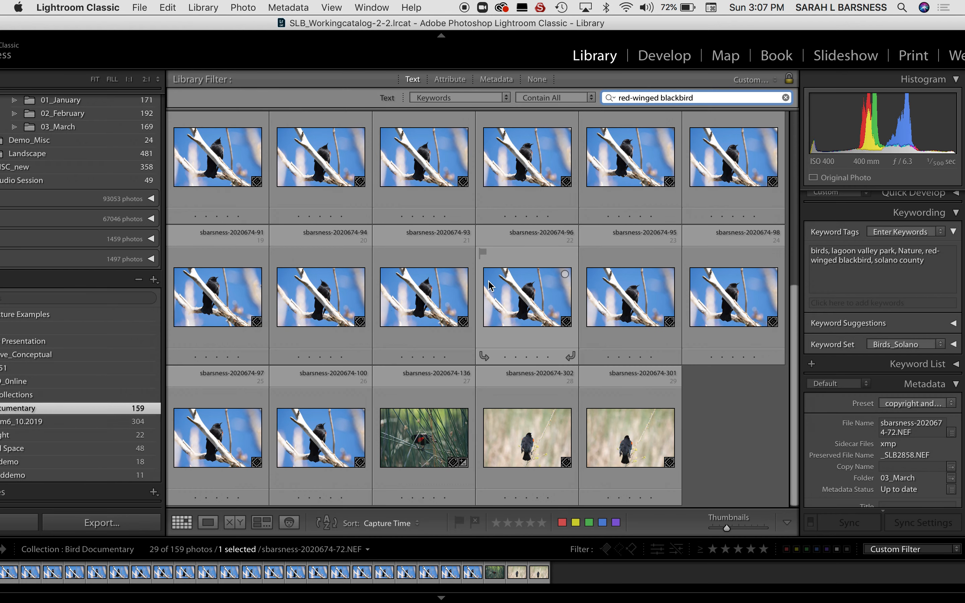
left_click(535, 455)
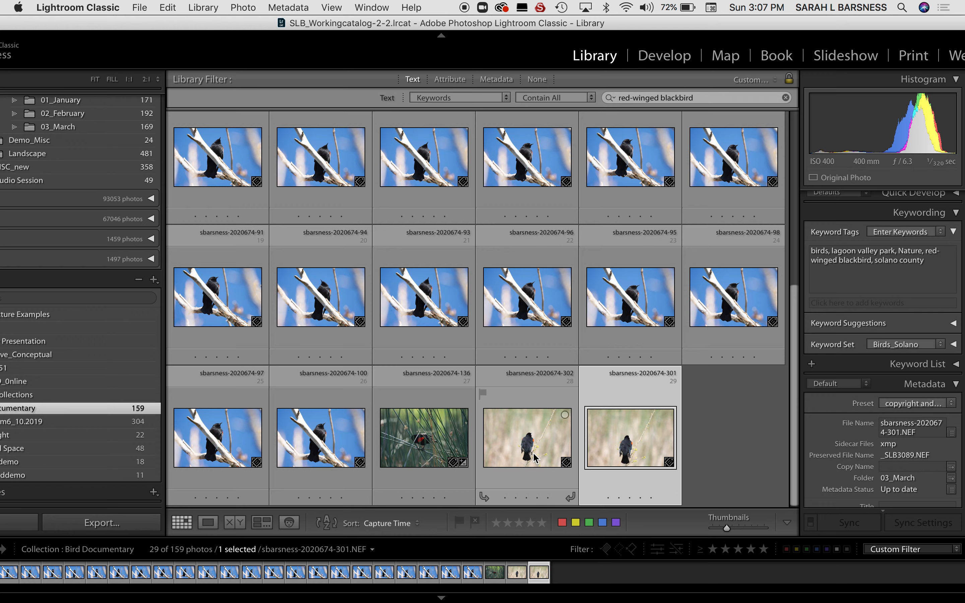
key("Delete")
key("Delete")
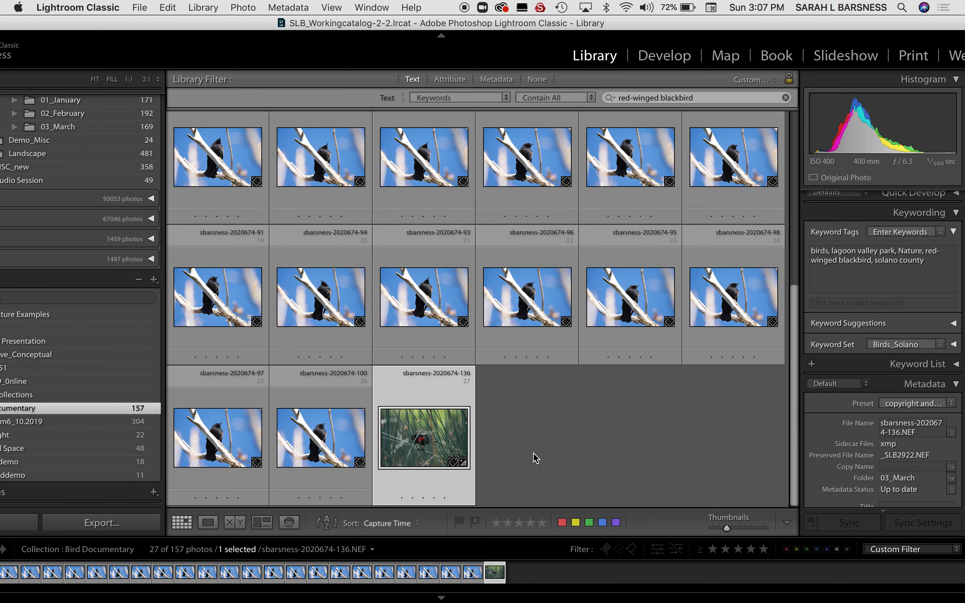
- Examine photo 136 of the red-winged blackbird among the reeds enlarged, and return to the thumbnail overview
key("e")
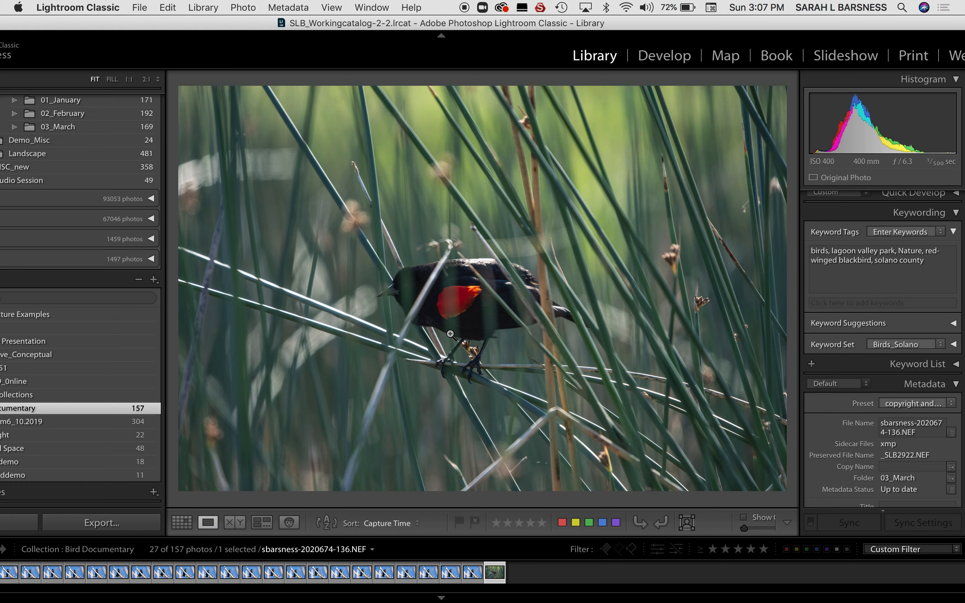
left_click(467, 306)
key("g")
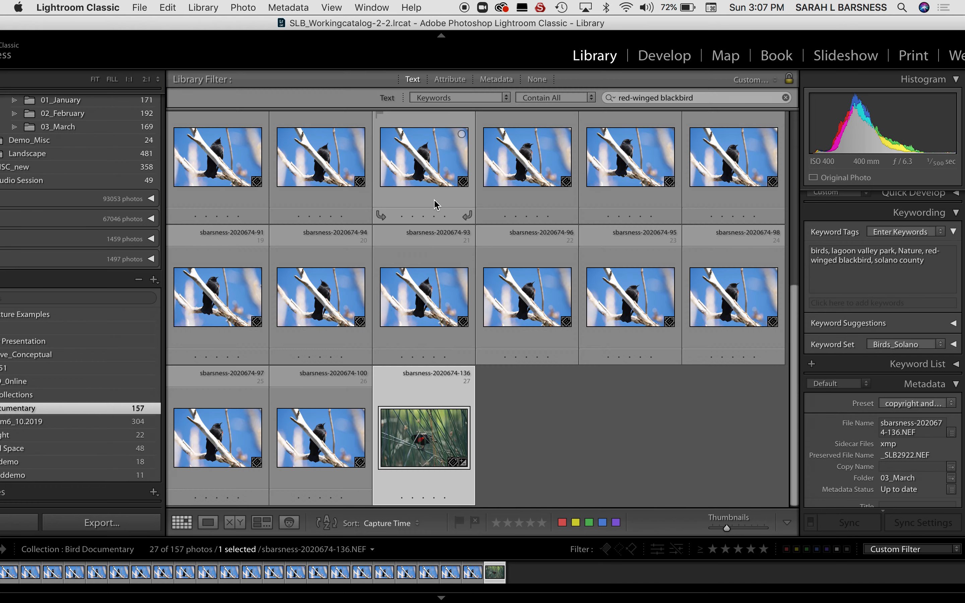
- Examine photo 72 of the red-winged blackbird on the bare branch enlarged, and look over the remaining filtered thumbnails
scroll(239, 176, "up", 5)
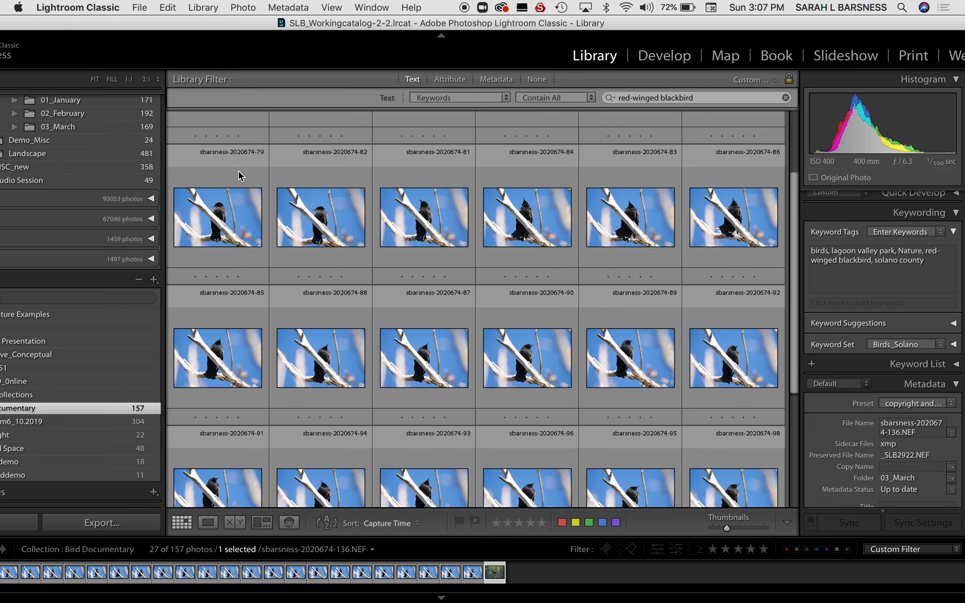
left_click(222, 191)
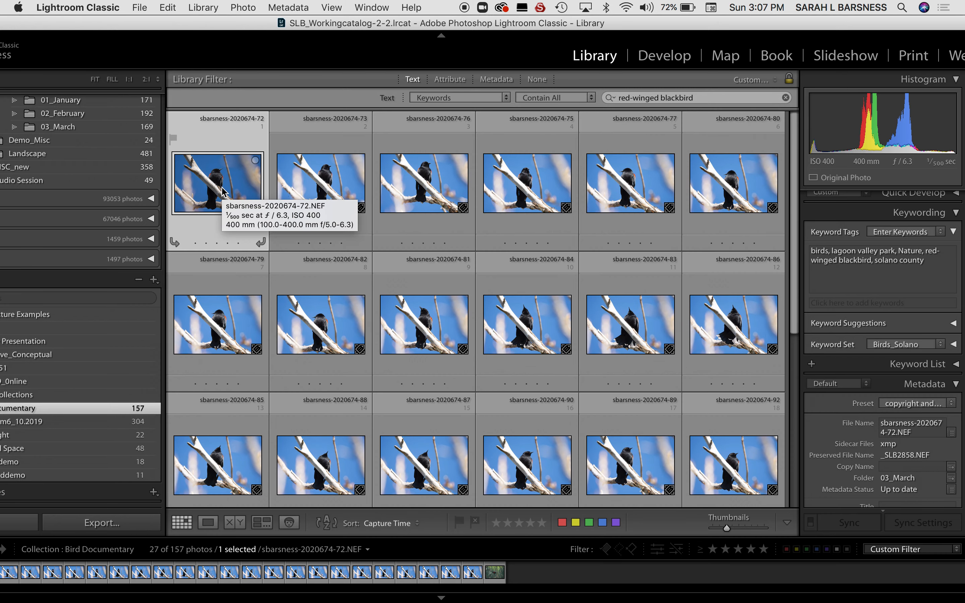
key("z")
left_click(406, 190)
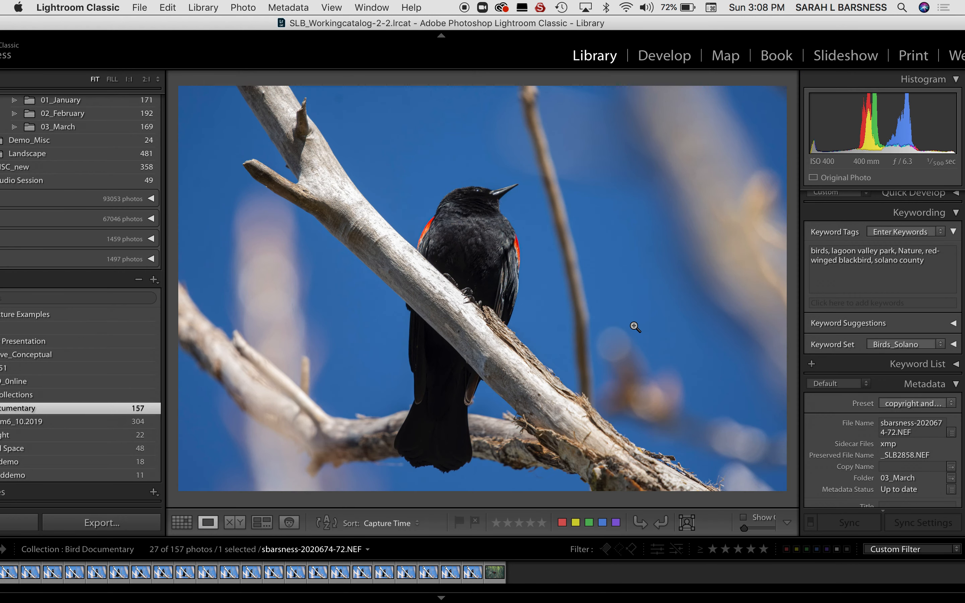
key("backslash")
key("backslash")
key("backslash")
key("backslash")
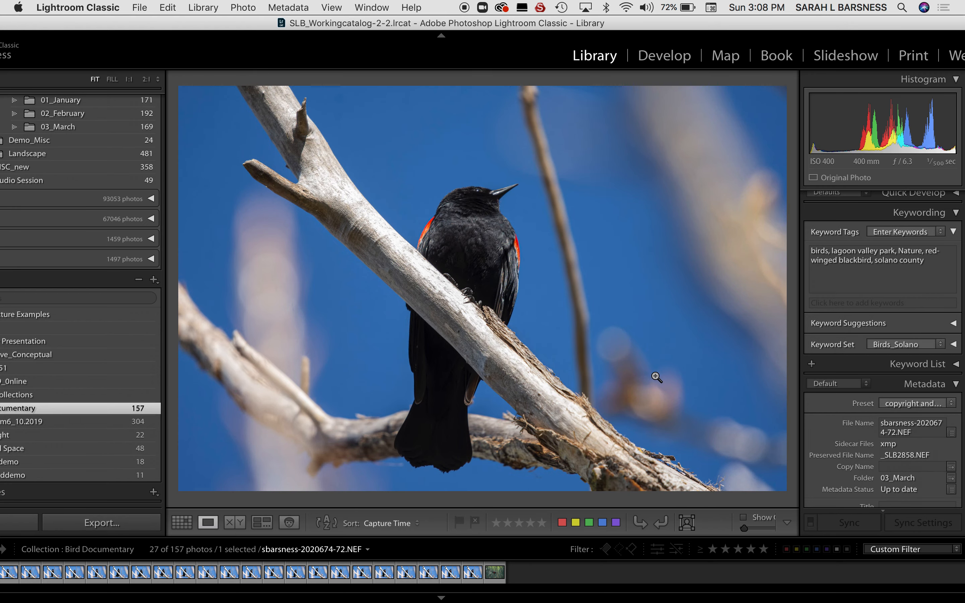
key("g")
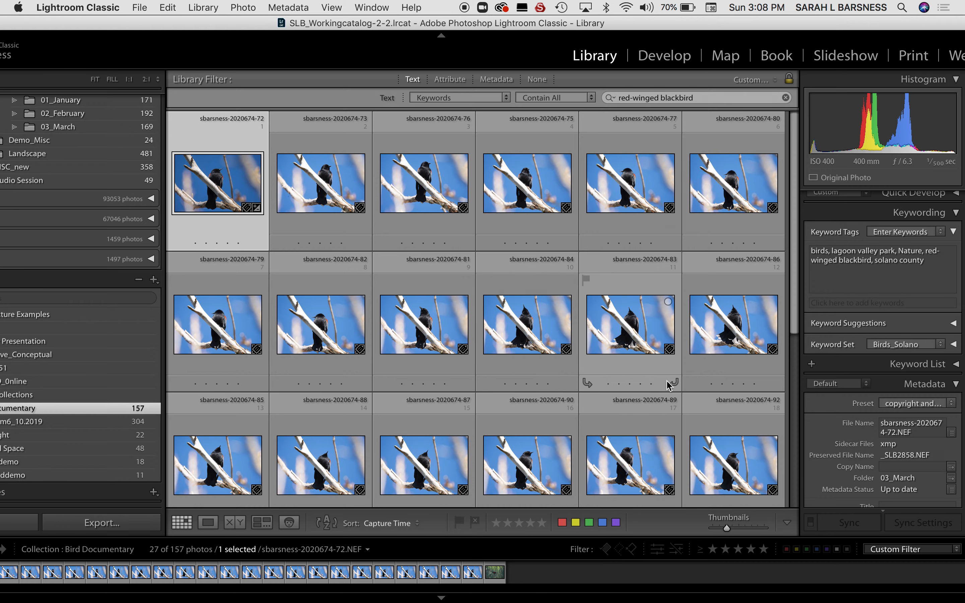
scroll(653, 435, "down", 3)
scroll(653, 435, "up", 3)
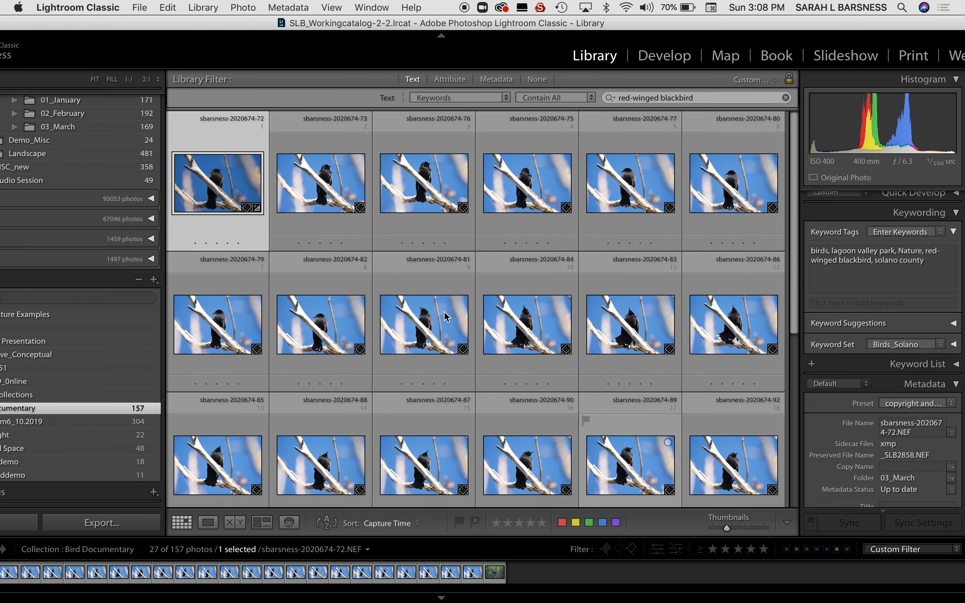
- Synchronize all develop settings from photo 72 to the other blackbird-on-branch photos, through photo 100
scroll(364, 301, "down", 6)
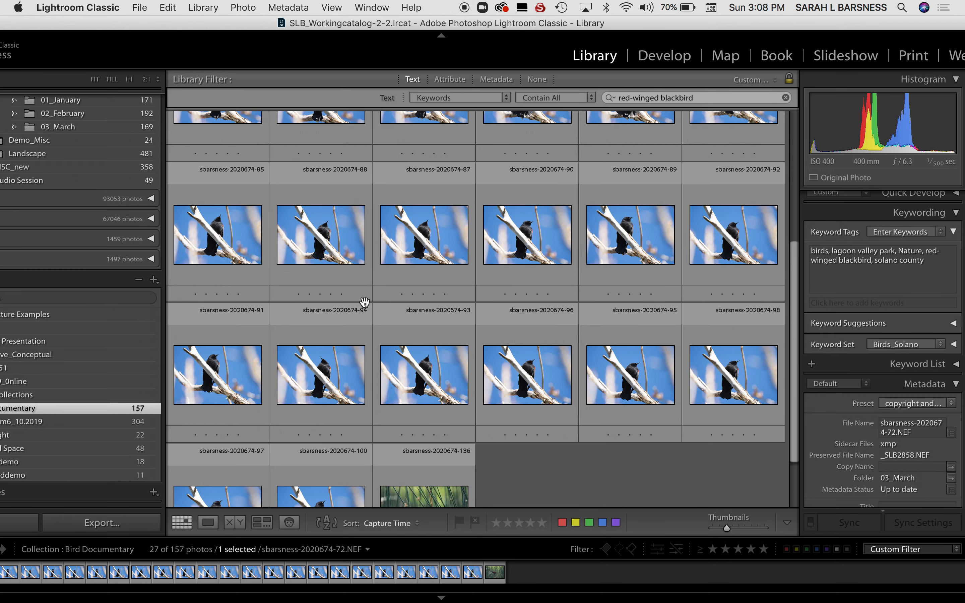
left_click(334, 492, "shift")
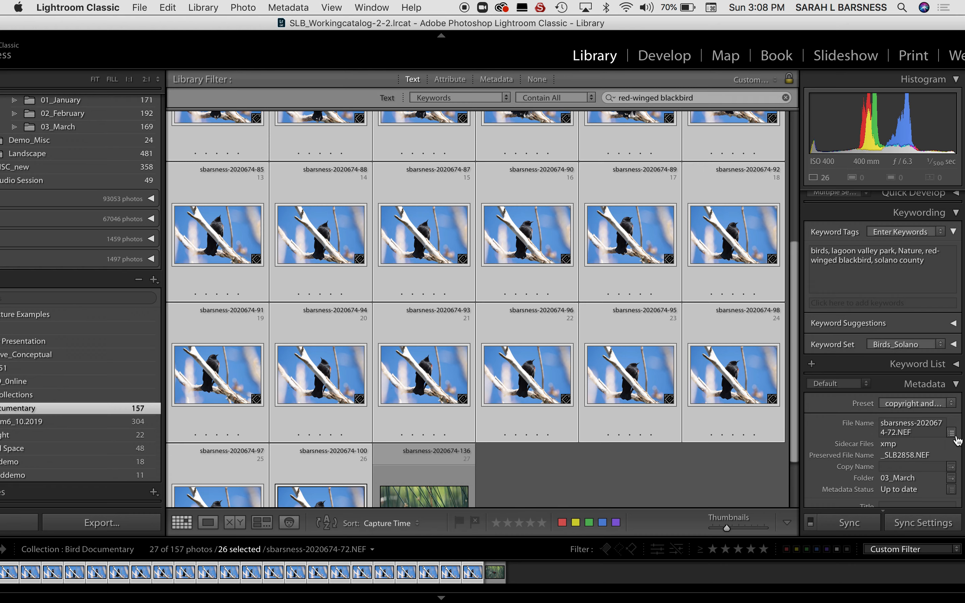
left_click(925, 524)
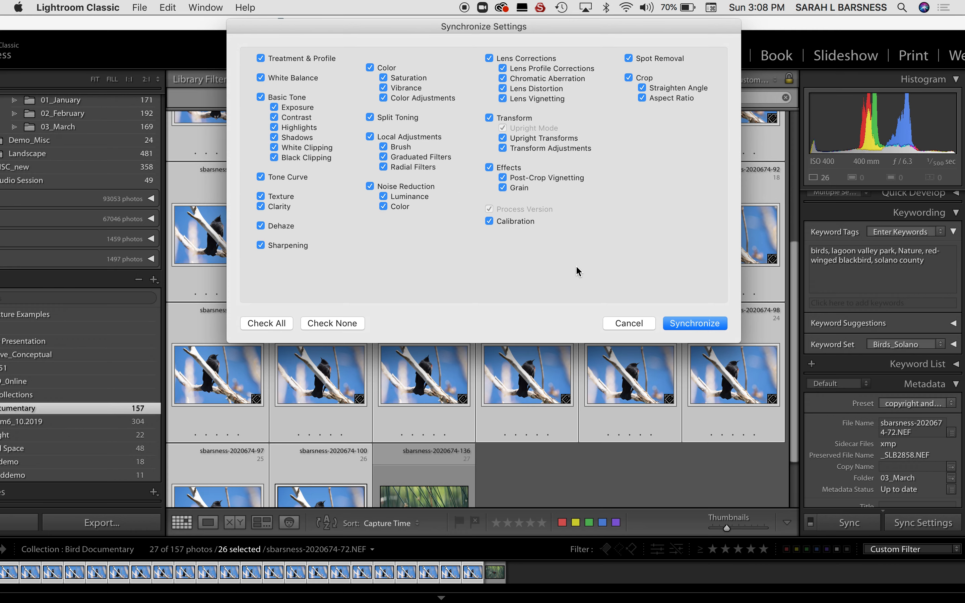
left_click(703, 324)
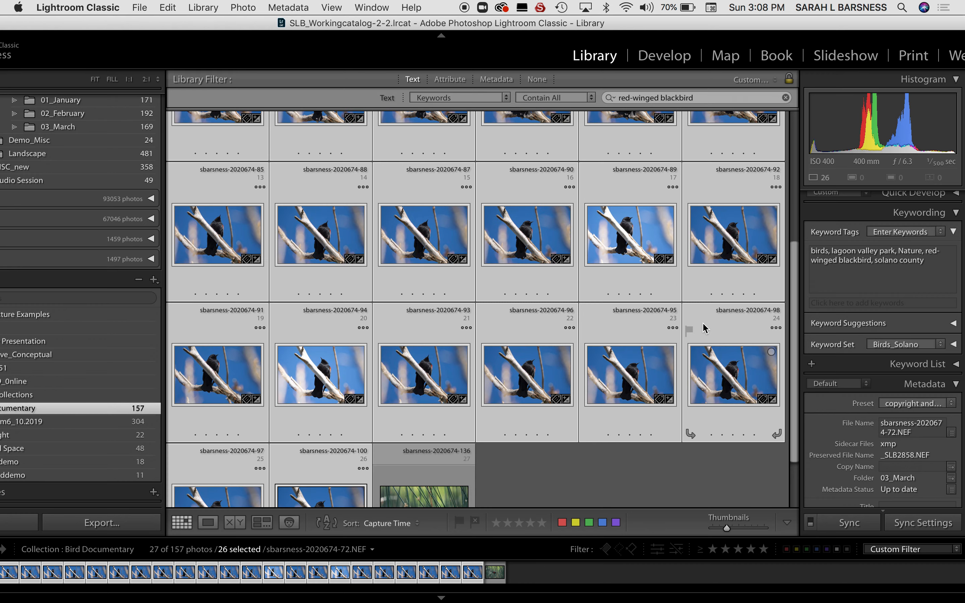
scroll(704, 328, "up", 5)
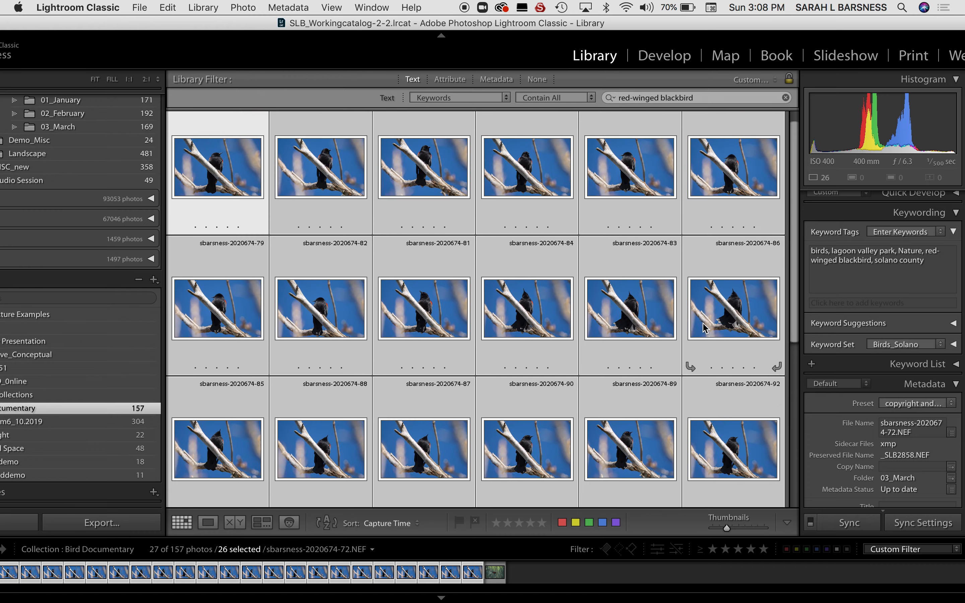
scroll(704, 328, "up", 1)
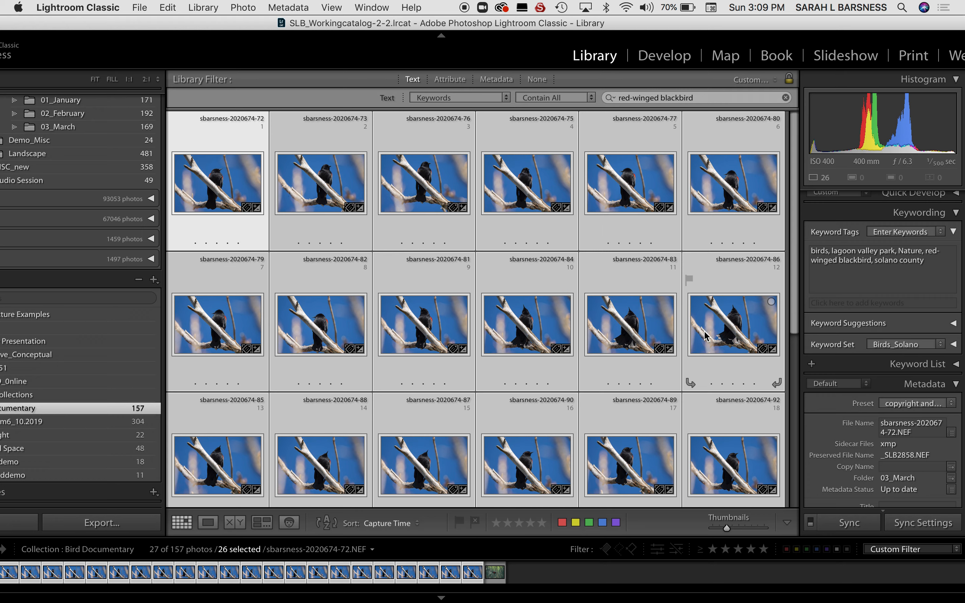
- Clear the multiple selection and examine the bird's head and chest in photo 72 at 2:1 magnification
key("super+d")
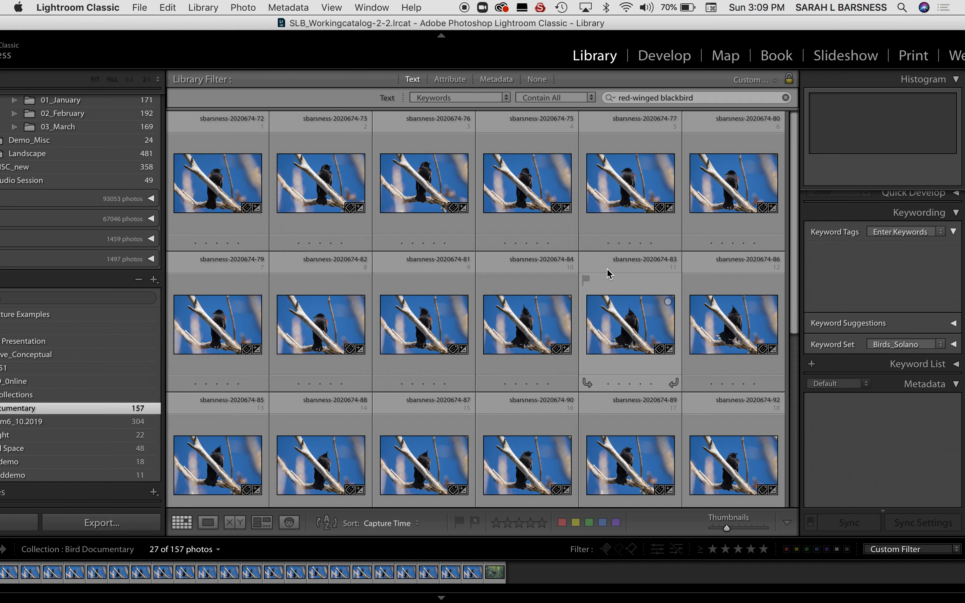
left_click(247, 209)
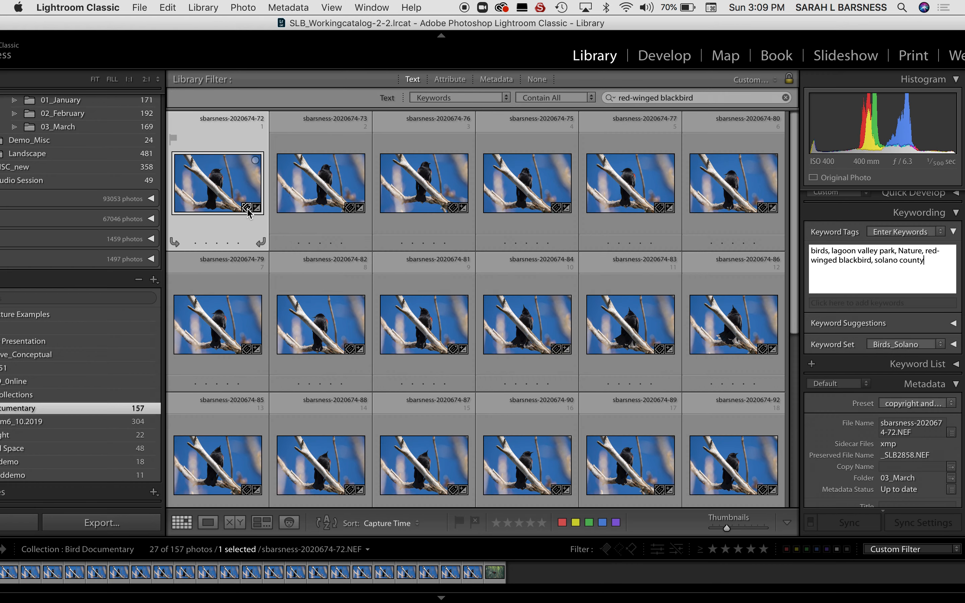
type("ee")
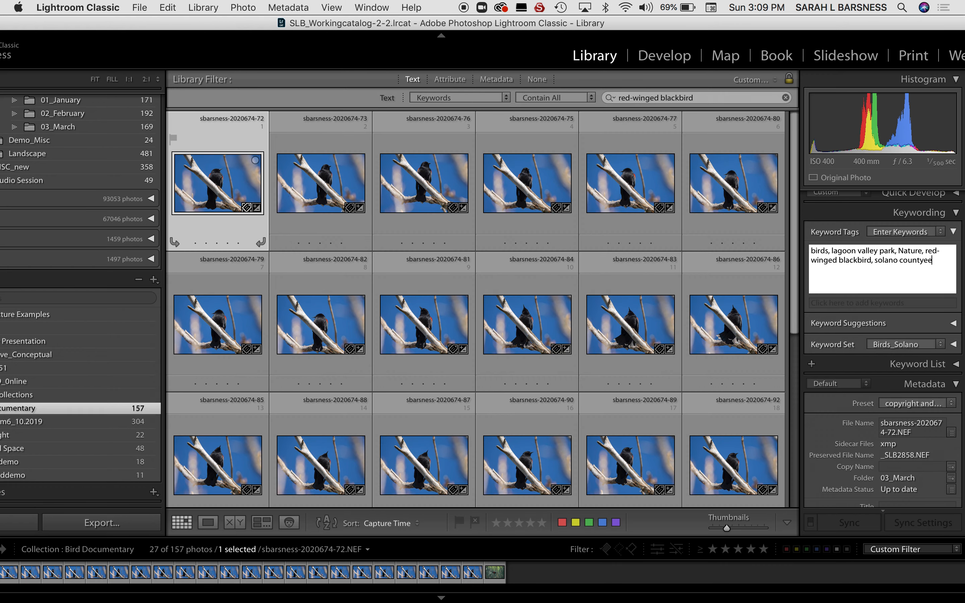
key("Return")
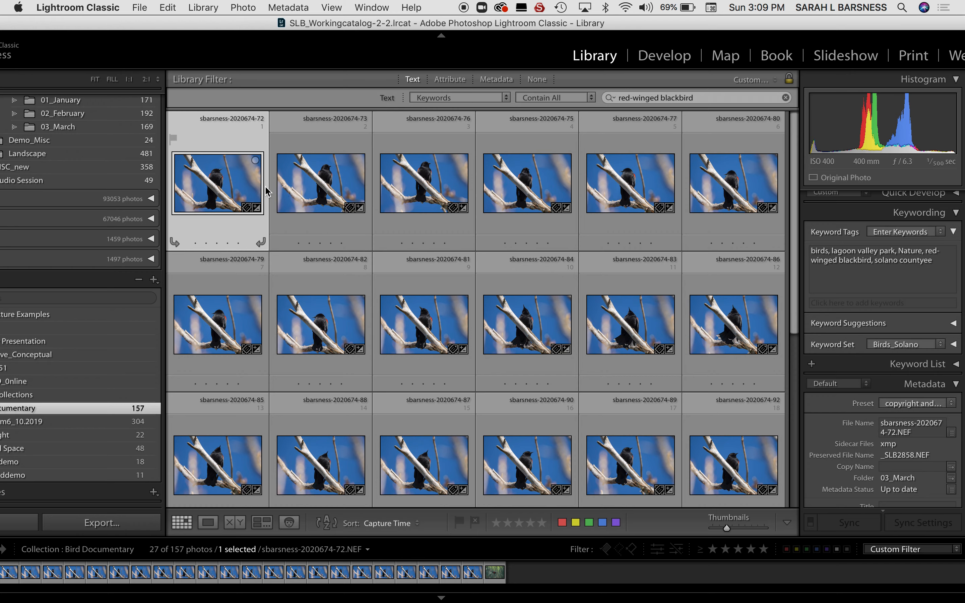
double_click(266, 186)
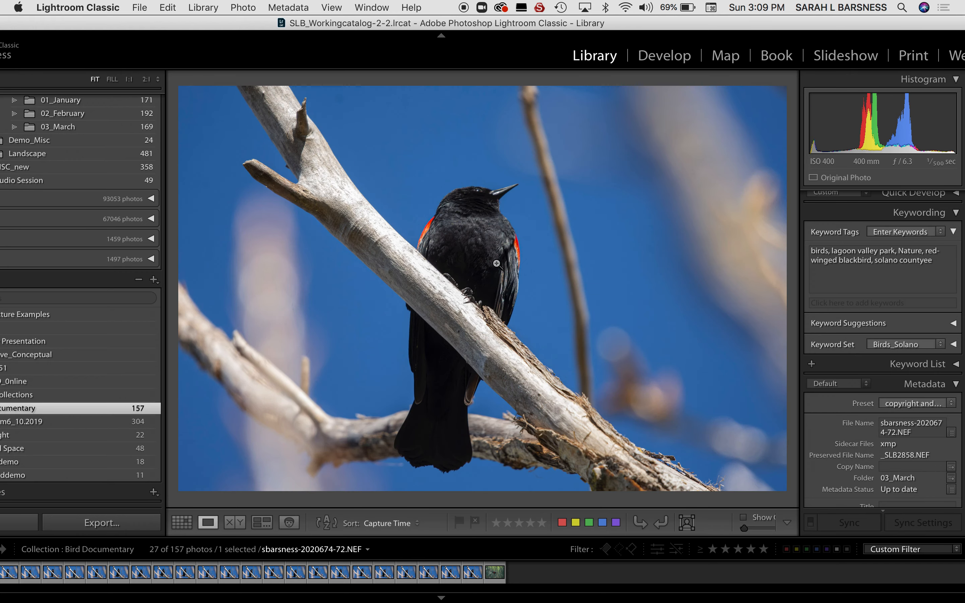
left_click(485, 203)
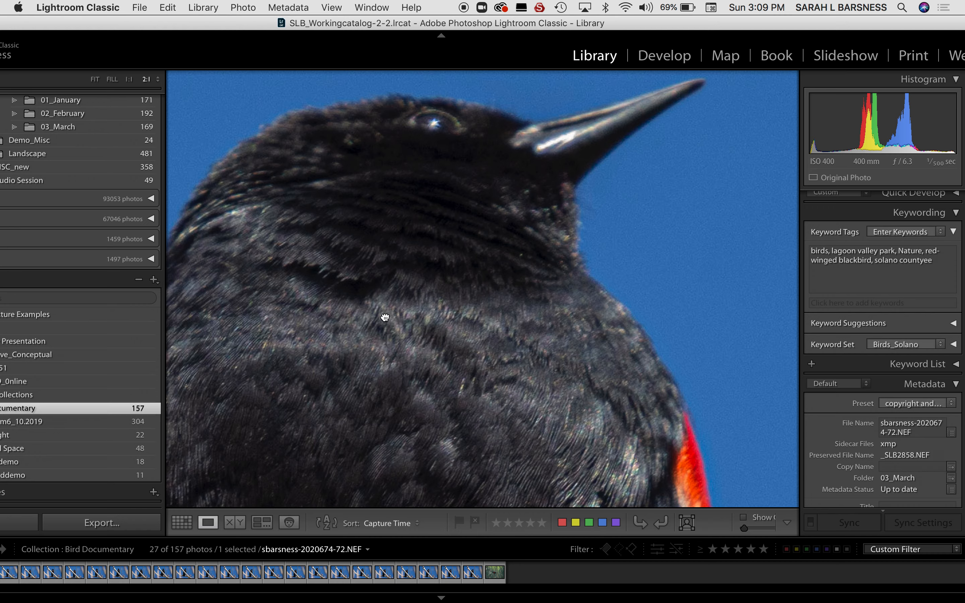
left_click_drag(384, 319, 398, 396)
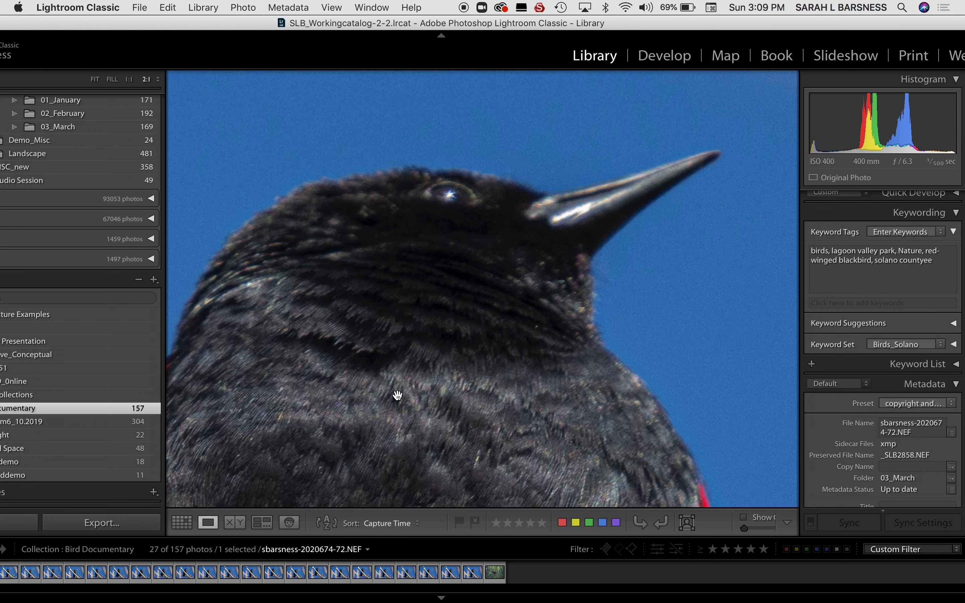
scroll(419, 371, "down", 3)
left_click_drag(382, 344, 385, 343)
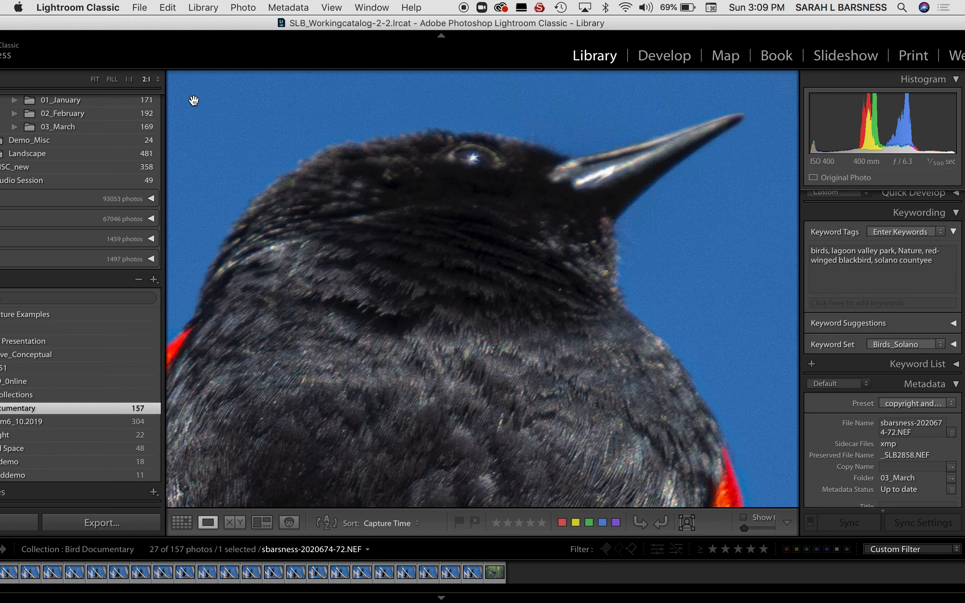
- Remove blackbird photos 72, 73, 76, 75, 77, 80, 79 and 82 from the Bird Documentary collection, checking each one magnified
key("Delete")
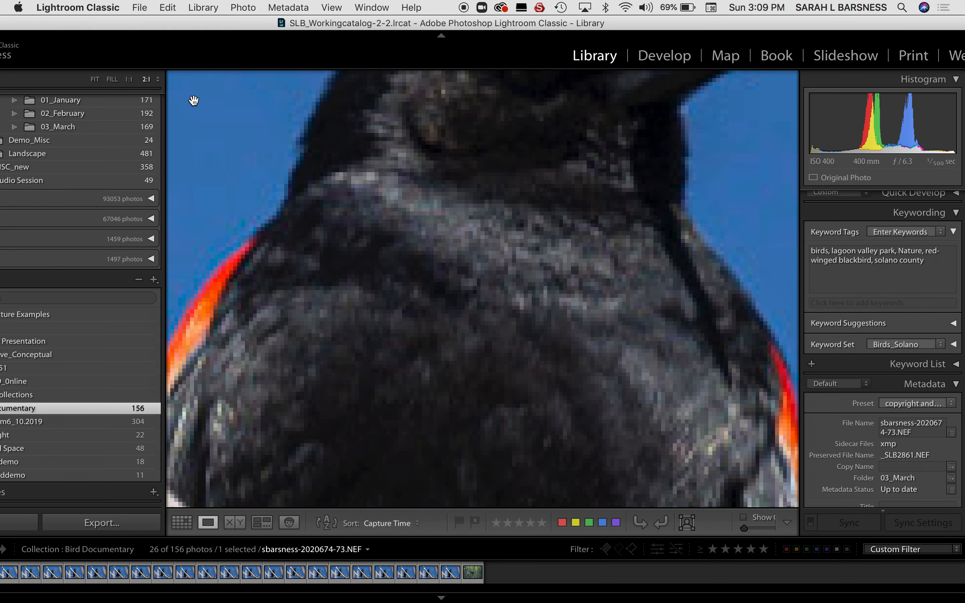
key("Delete")
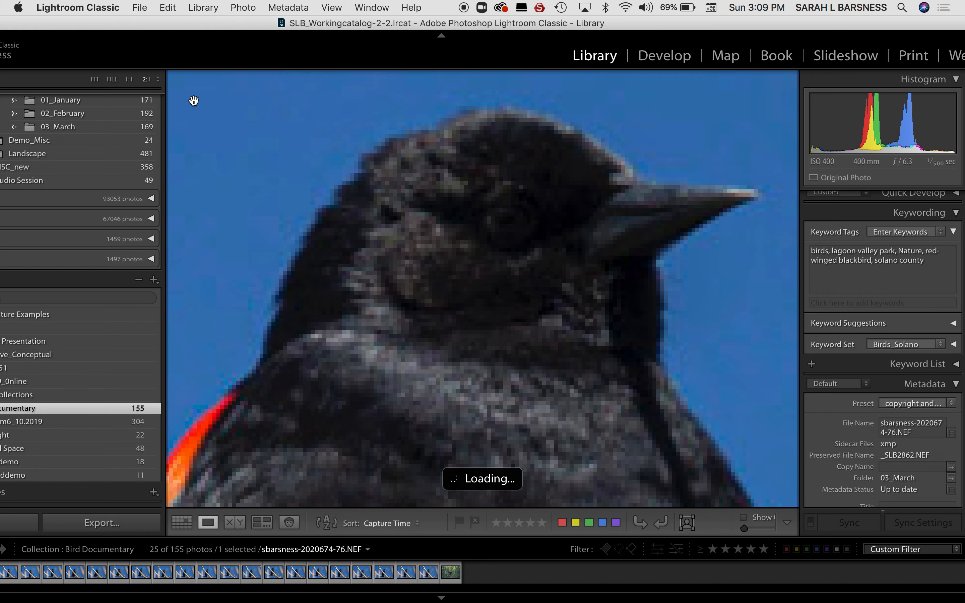
key("Delete")
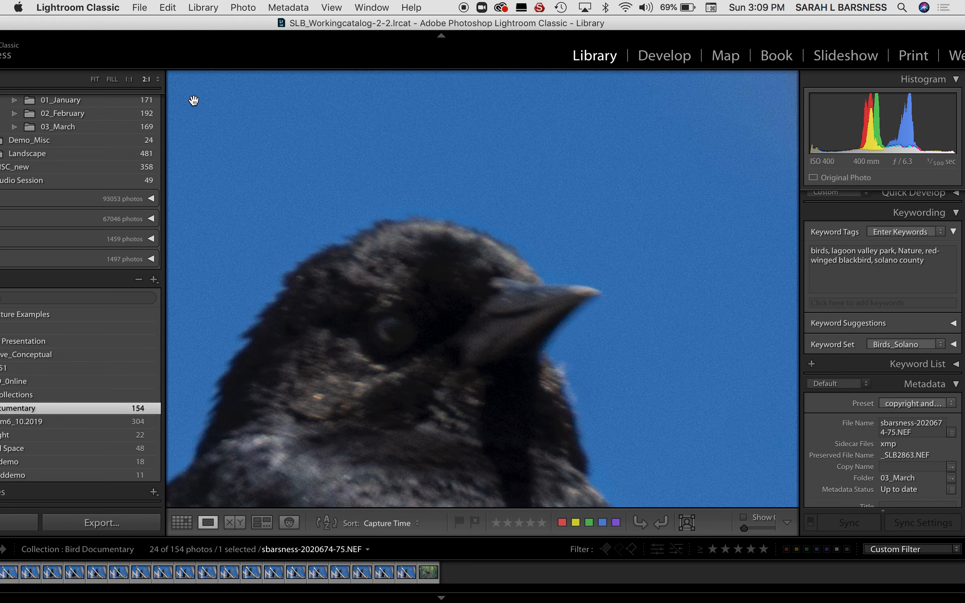
key("Delete")
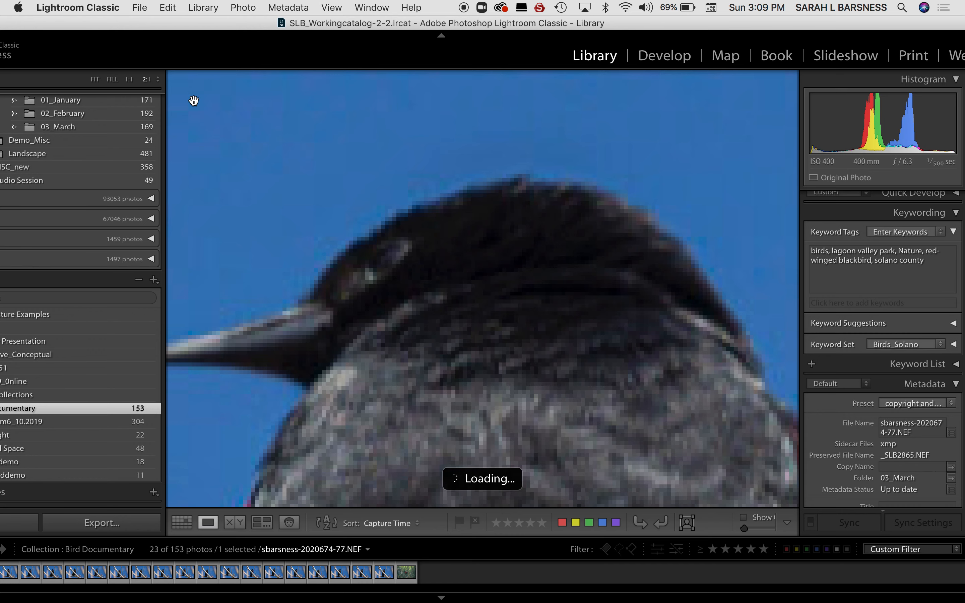
key("Delete")
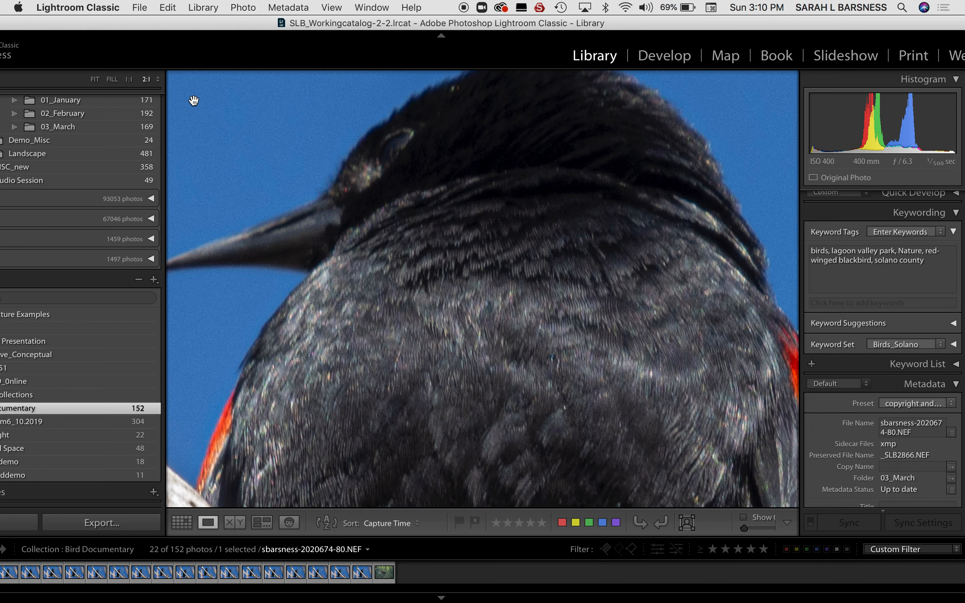
key("BackSpace")
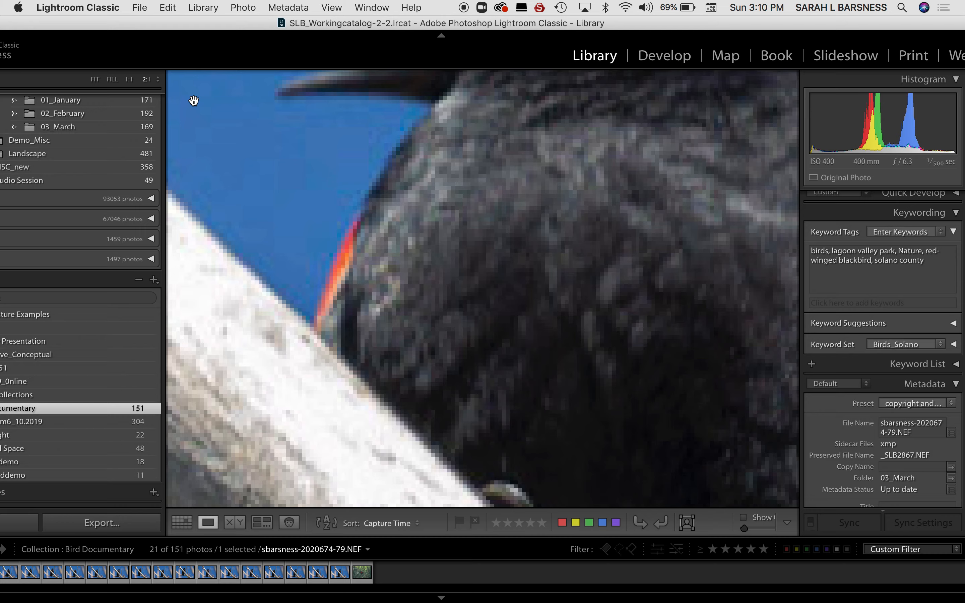
key("BackSpace")
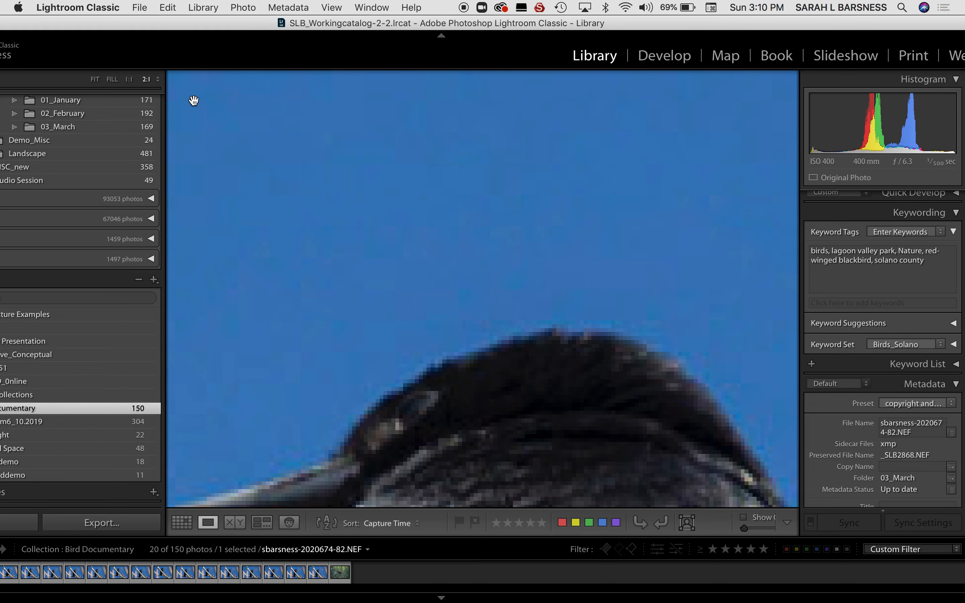
key("BackSpace")
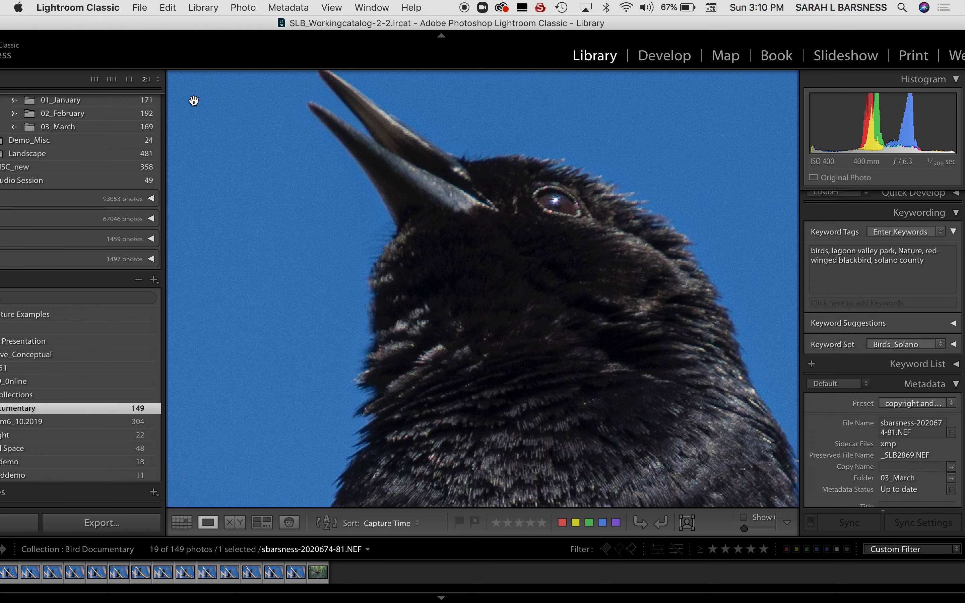
- Flag photo 81 of the calling blackbird as a pick, and remove photos 84 and 83 from the collection
key("p")
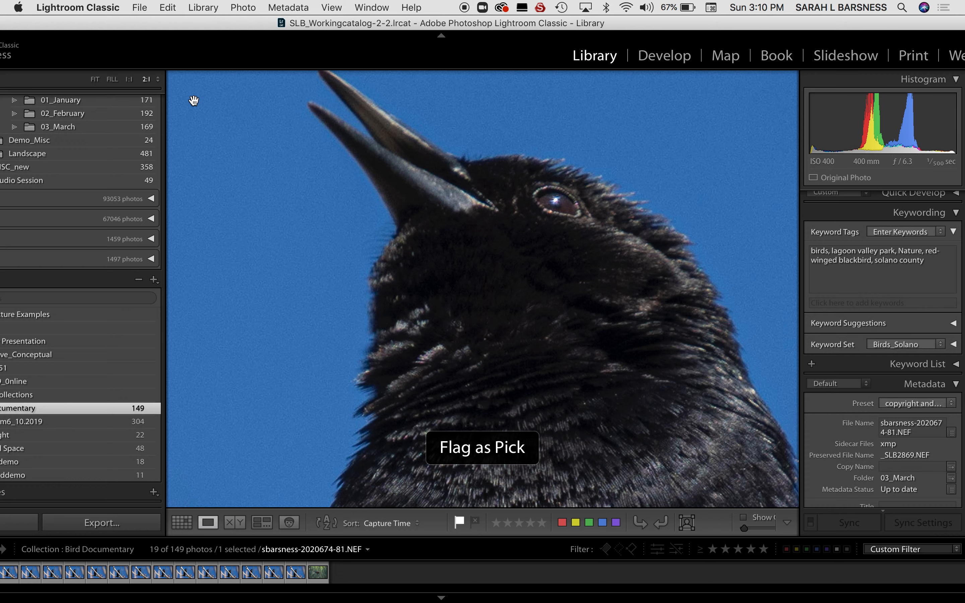
key("Right")
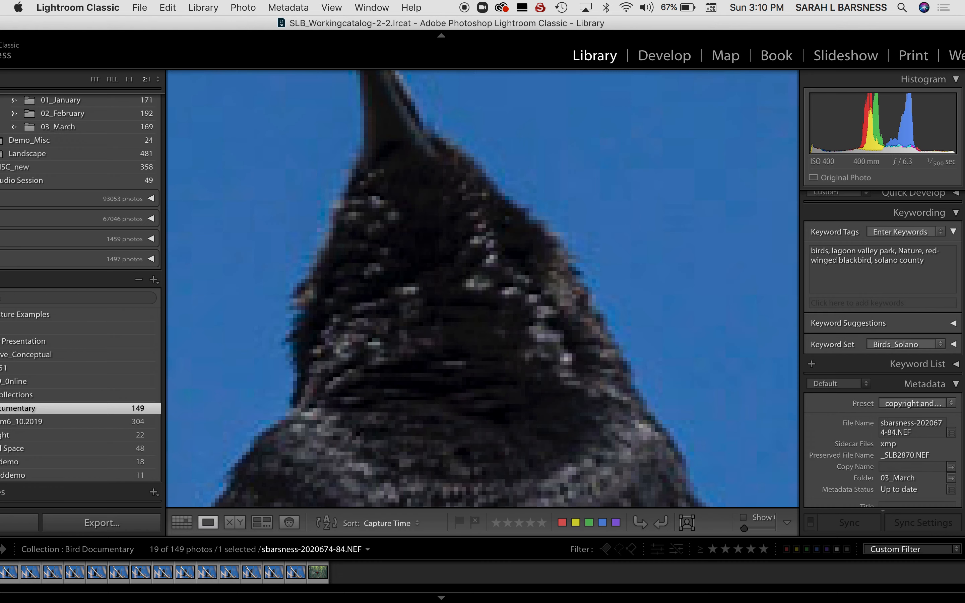
key("BackSpace")
key("BackSpace")
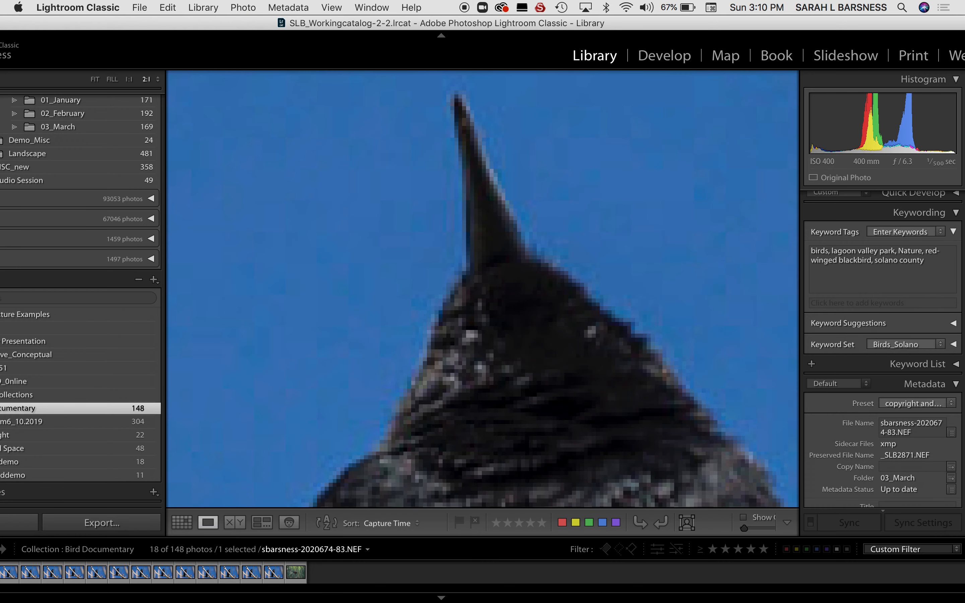
key("BackSpace")
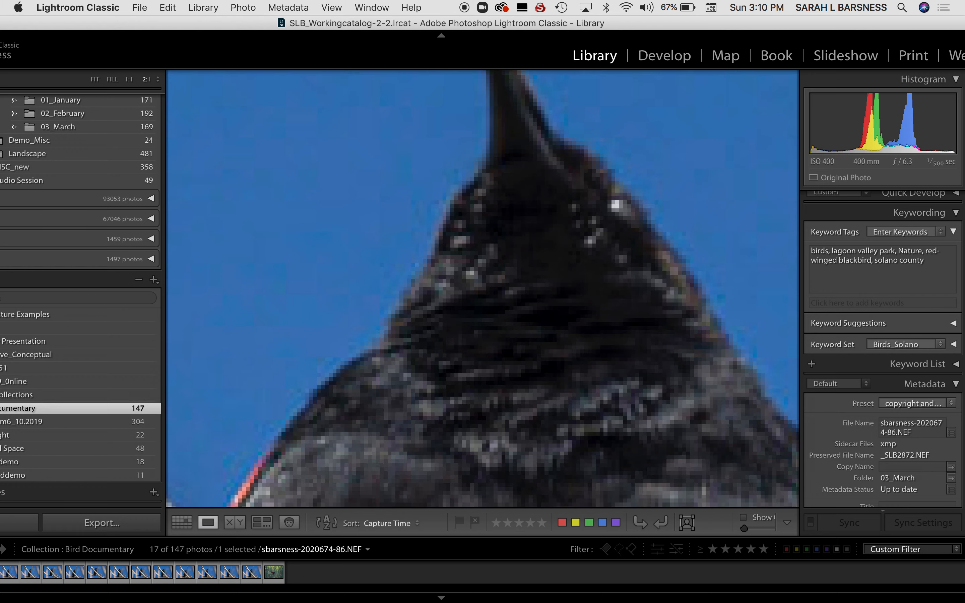
- Check the bird's head for sharpness and remove photos 86, 85, 88, 87 and 90 from the collection
left_click_drag(512, 256, 455, 335)
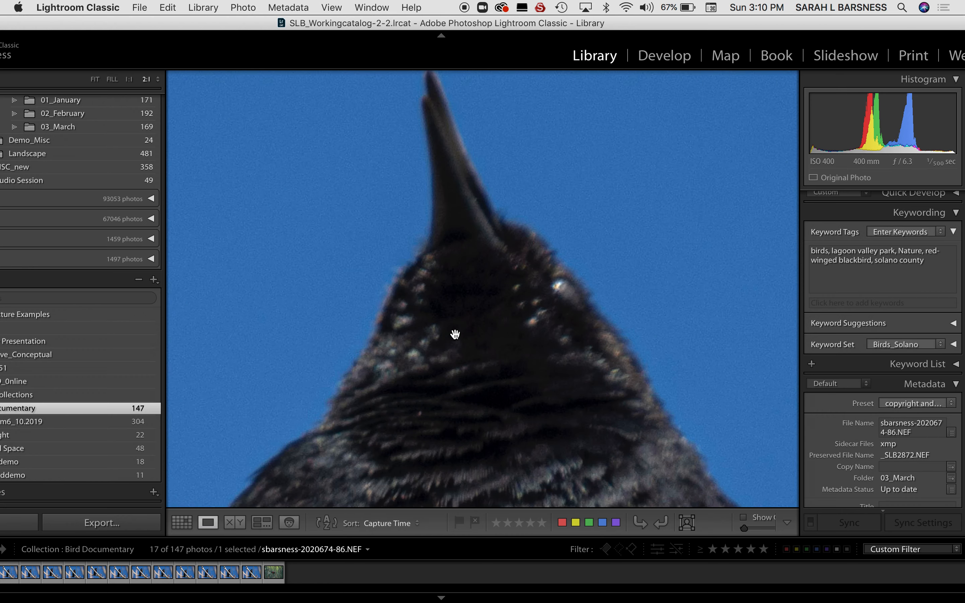
key("Delete")
key("Delete")
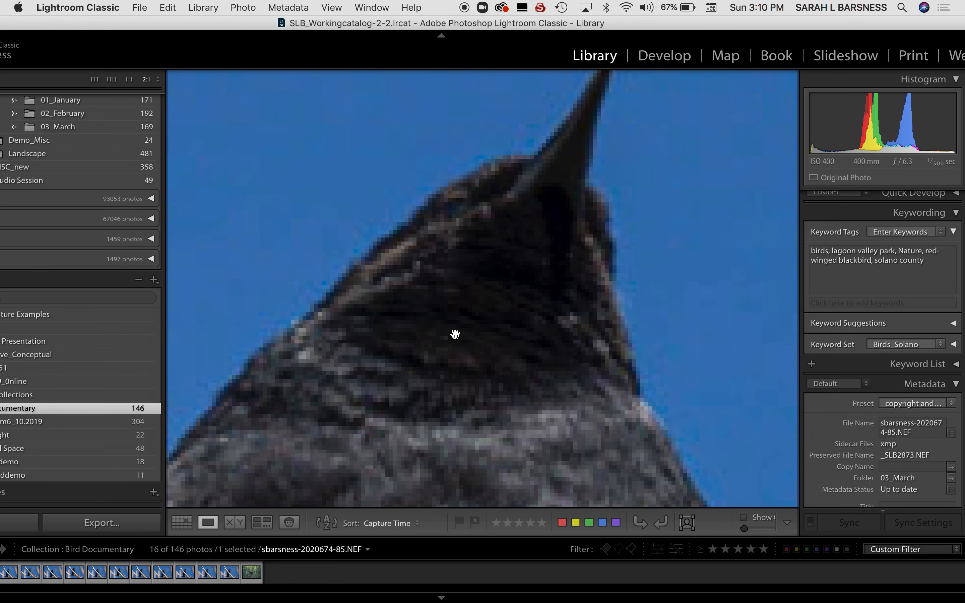
key("Delete")
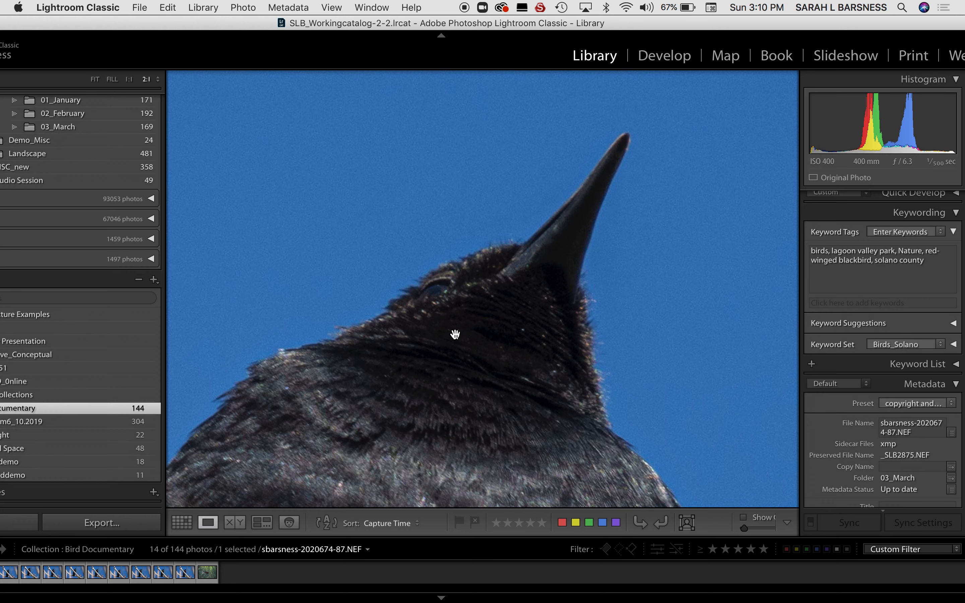
key("Delete")
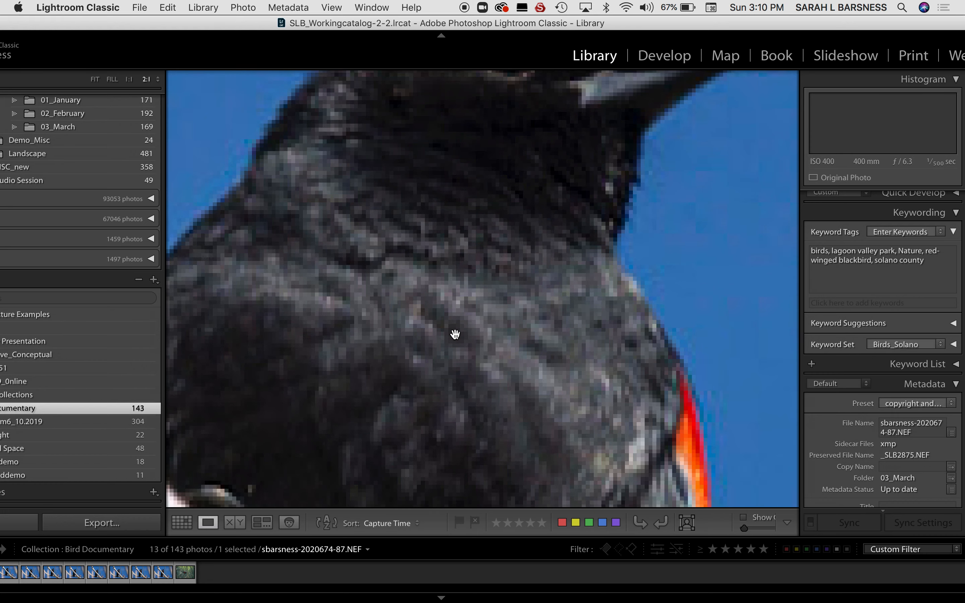
scroll(455, 334, "up", 2)
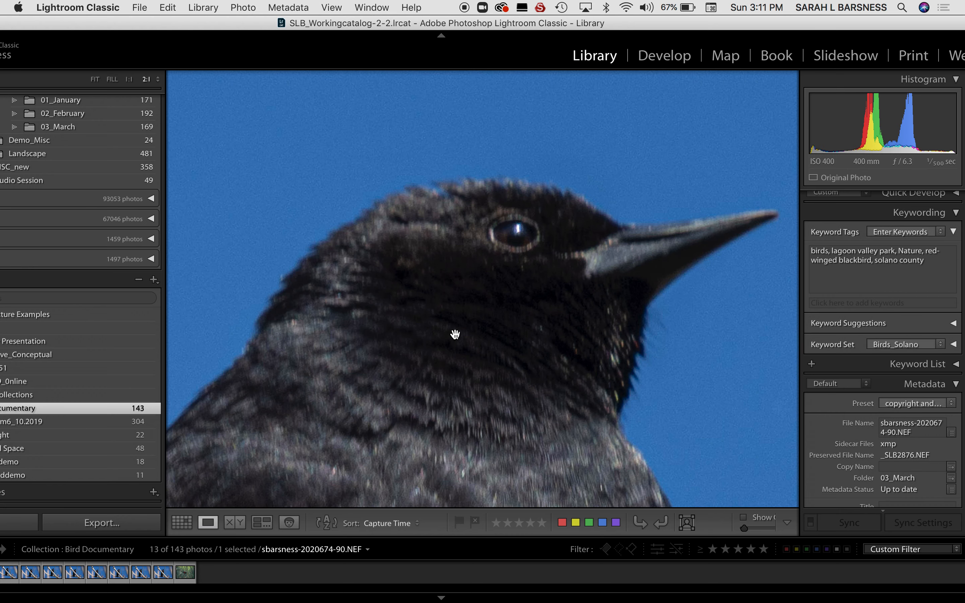
key("Delete")
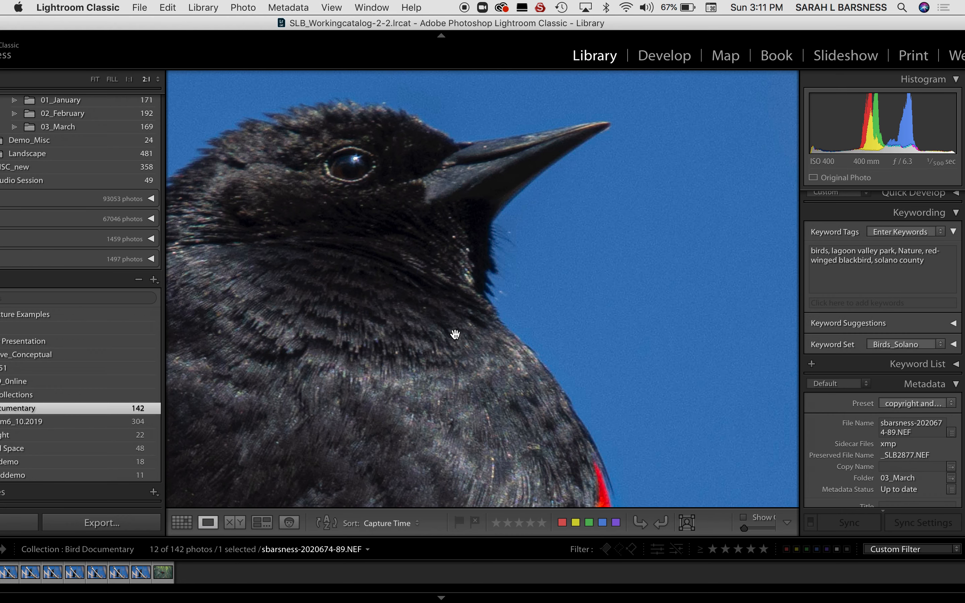
- Flag photo 89 as a pick and remove photo 92 from the collection, continuing the magnified review to photo 94
key("p")
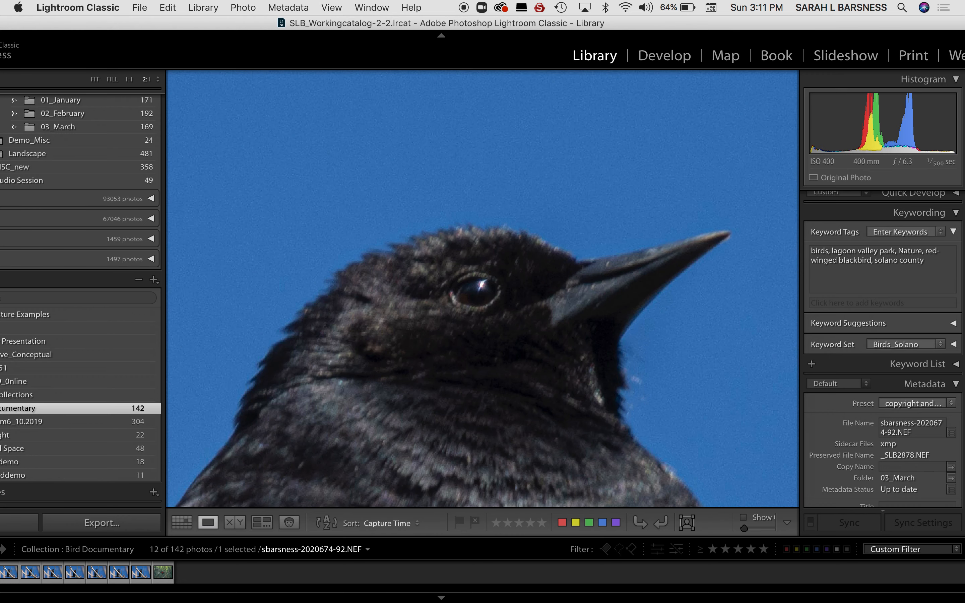
key("Delete")
key("Left")
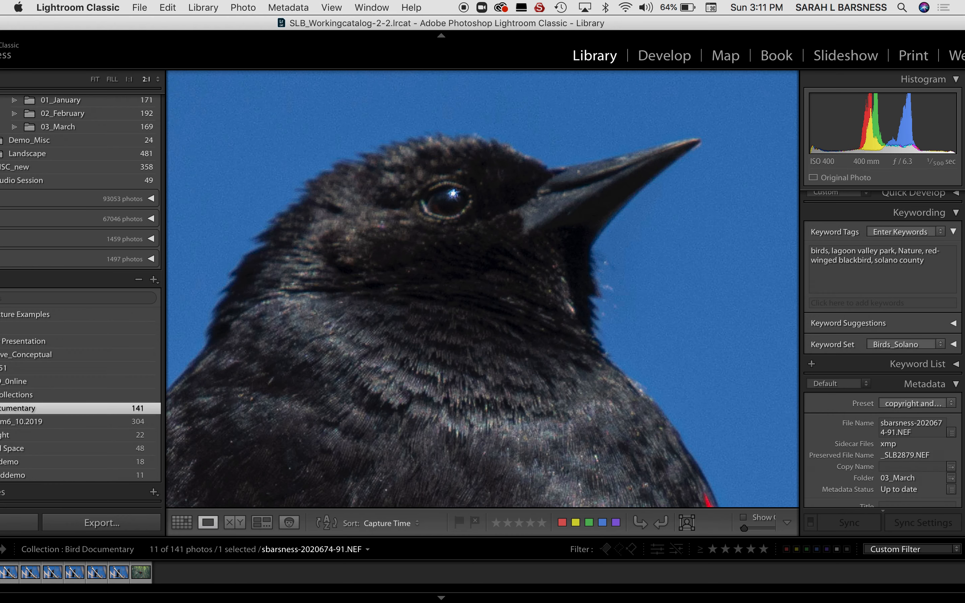
key("Right")
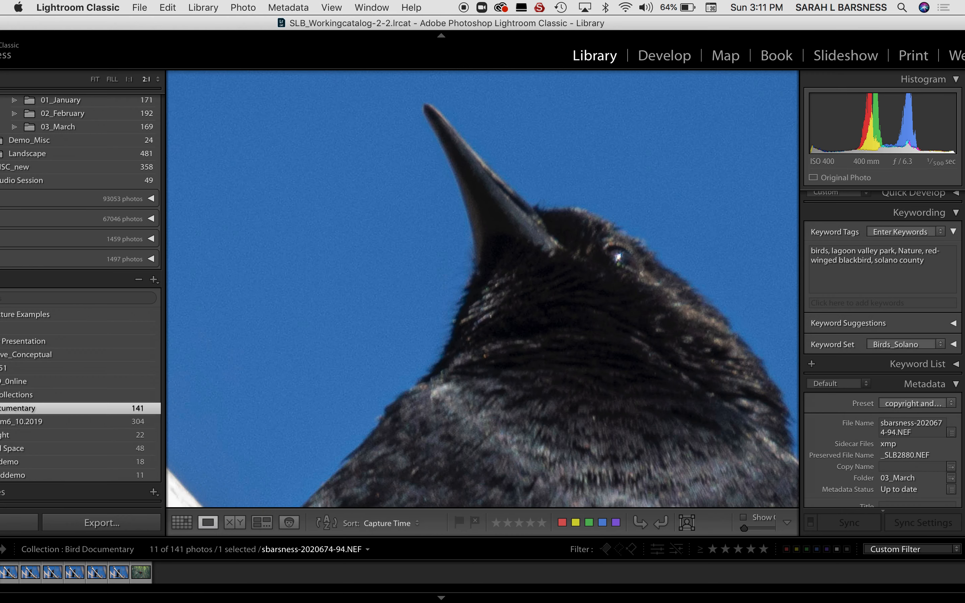
- Remove blackbird photos 94, 93, 96, 95, 98 and 100 from the Bird Documentary collection, comparing 98 with 97 magnified
key("Delete")
key("Delete")
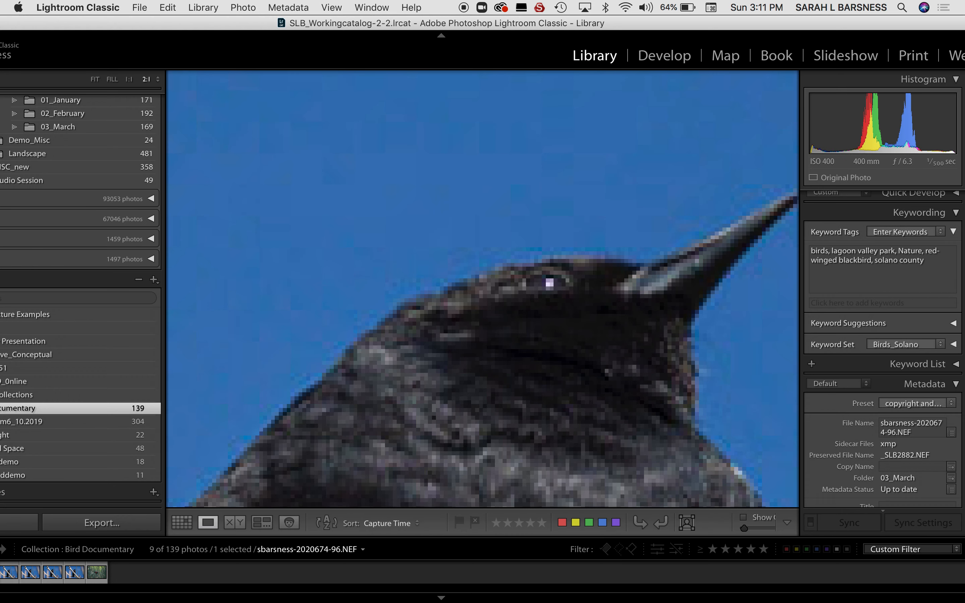
key("Delete")
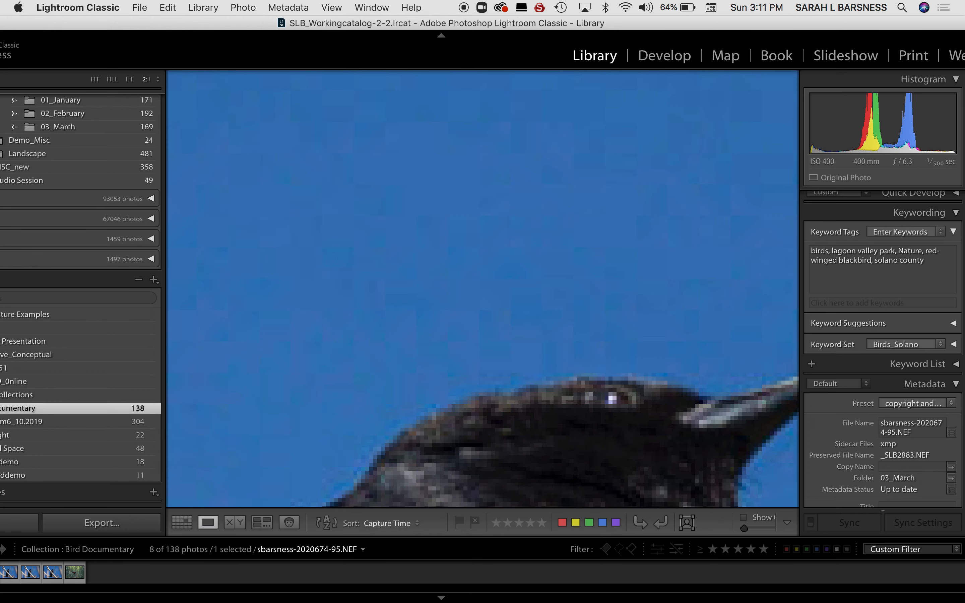
key("Delete")
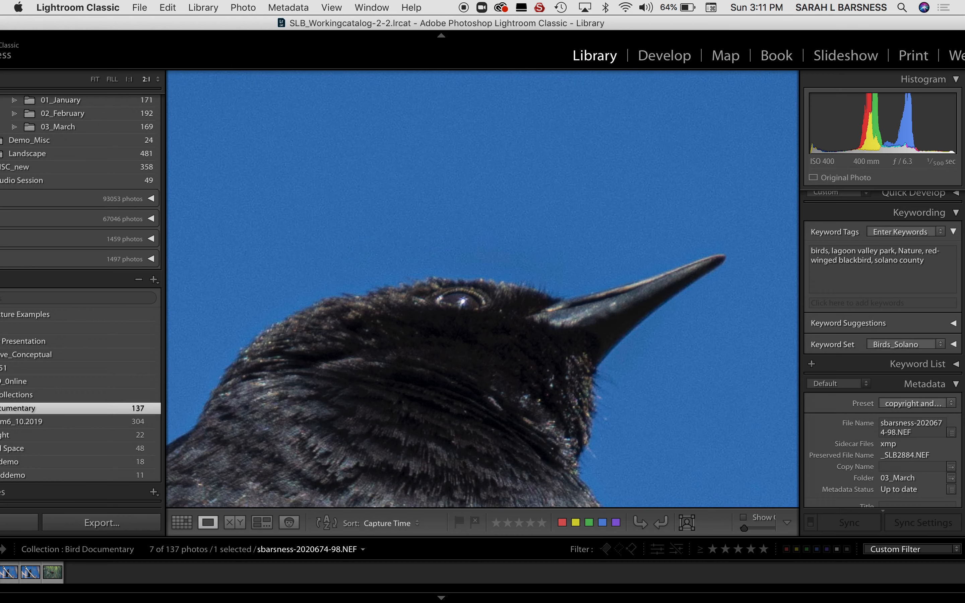
key("Left")
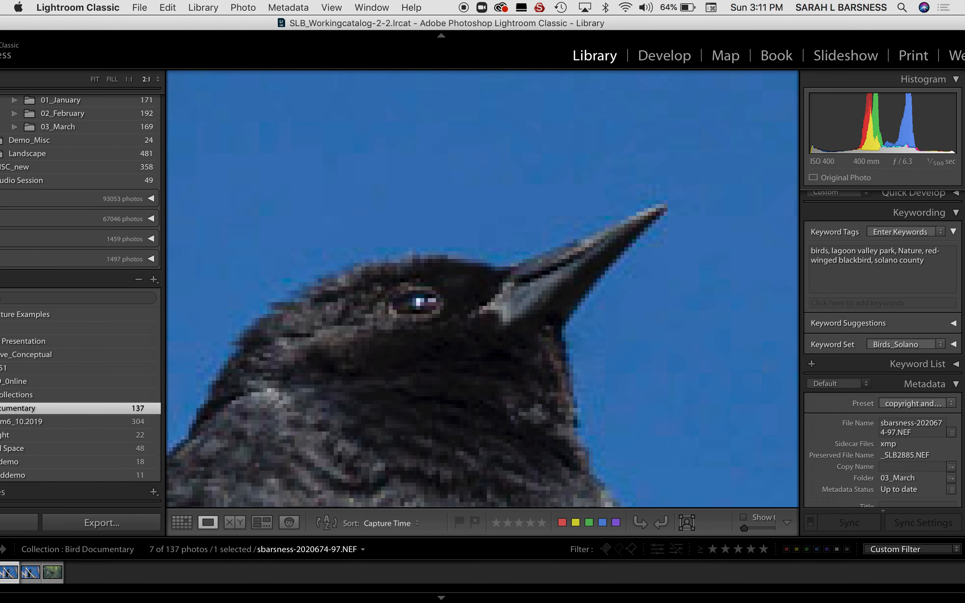
key("Delete")
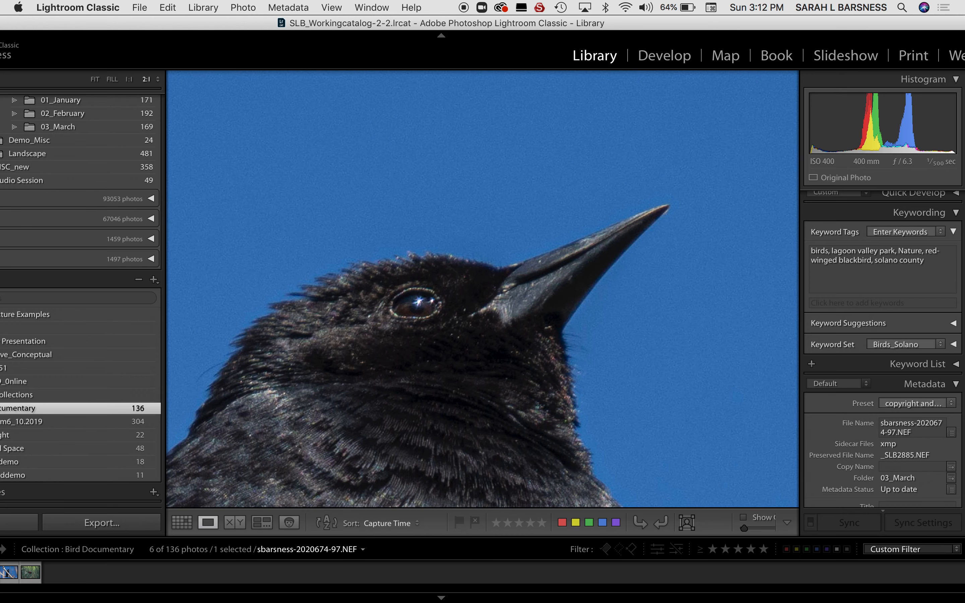
key("Right")
key("Delete")
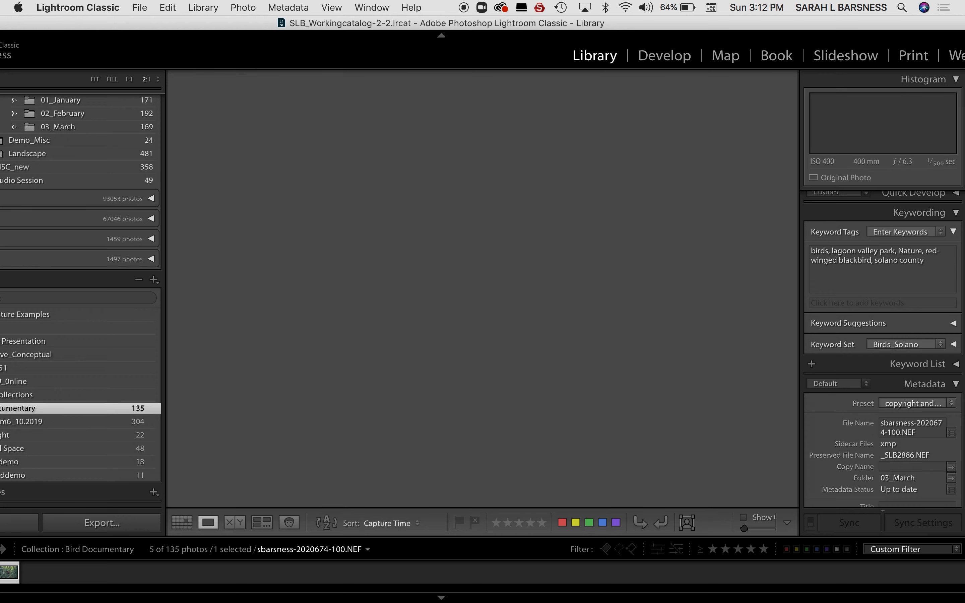
- Check the head of the blackbird in the reeds in photo 136 magnified, and remove that photo from the collection
key("g")
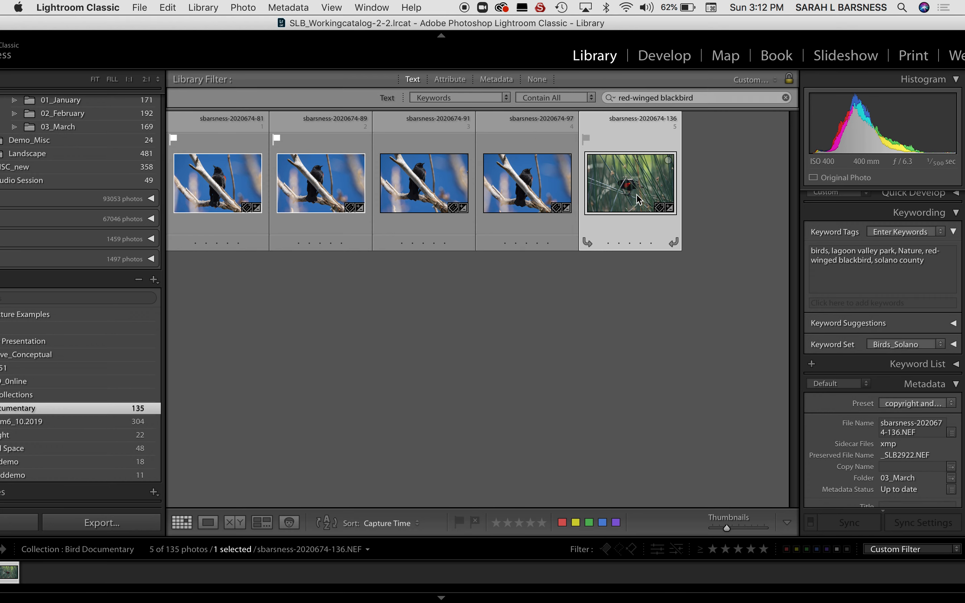
key("z")
left_click_drag(336, 222, 685, 371)
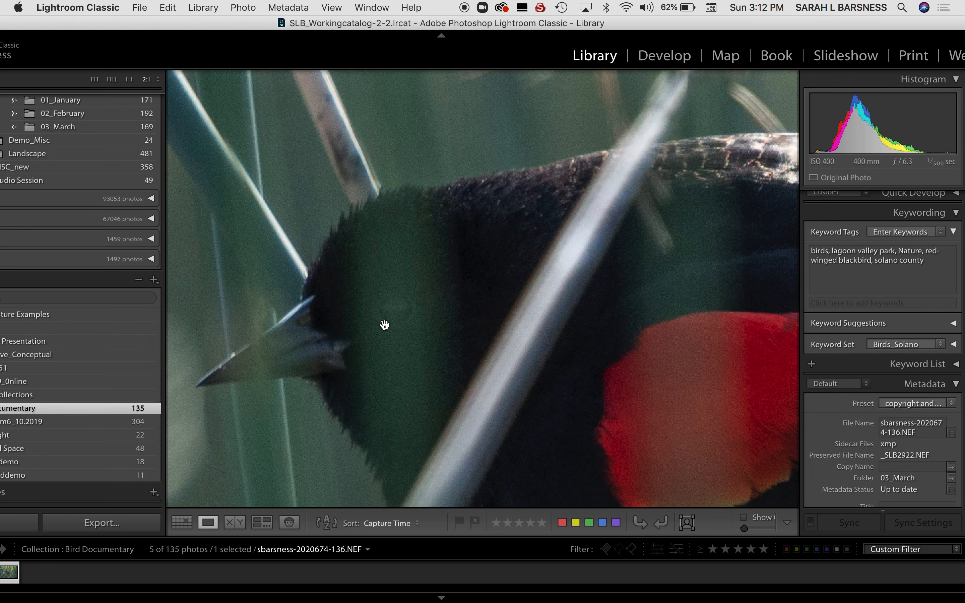
key("Delete")
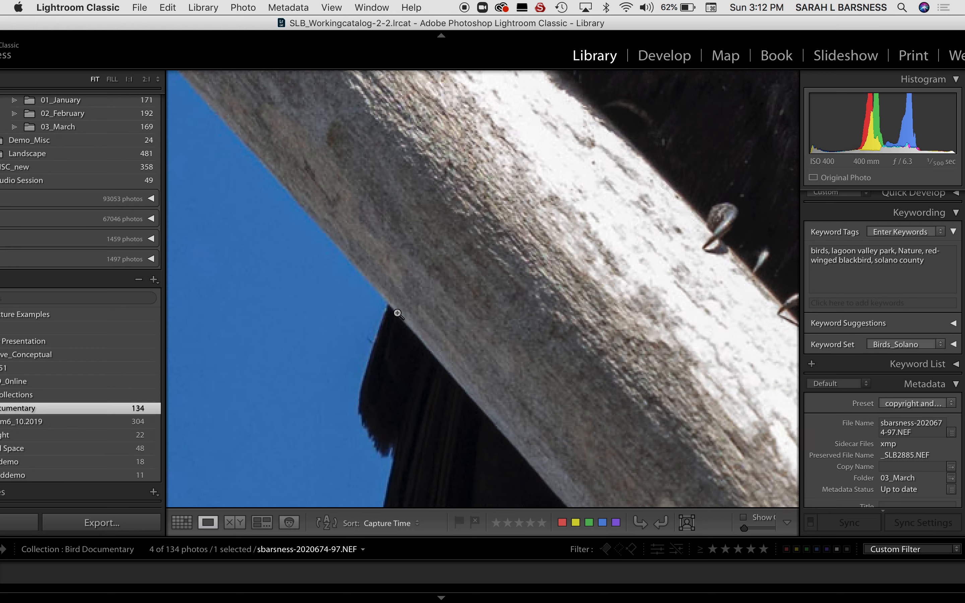
left_click(395, 314)
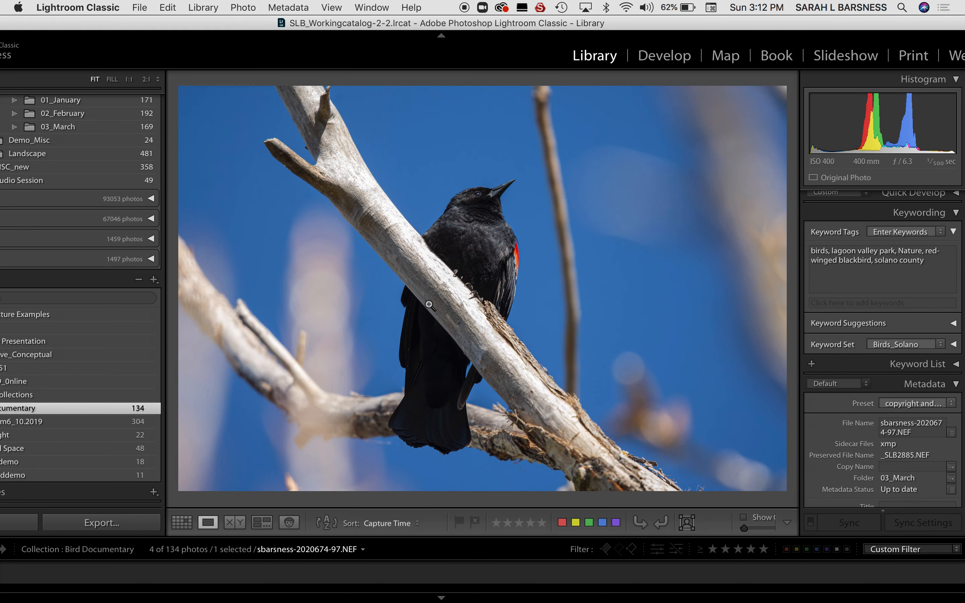
- Replace the grid's keyword filter text with "ring" to isolate the ring-billed gull photos
key("g")
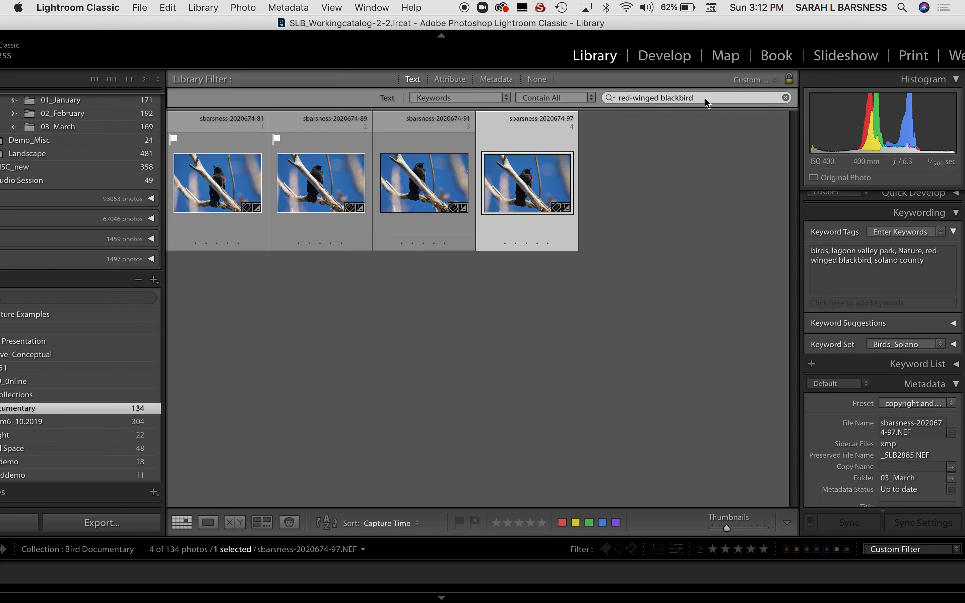
left_click_drag(705, 103, 609, 98)
key("BackSpace")
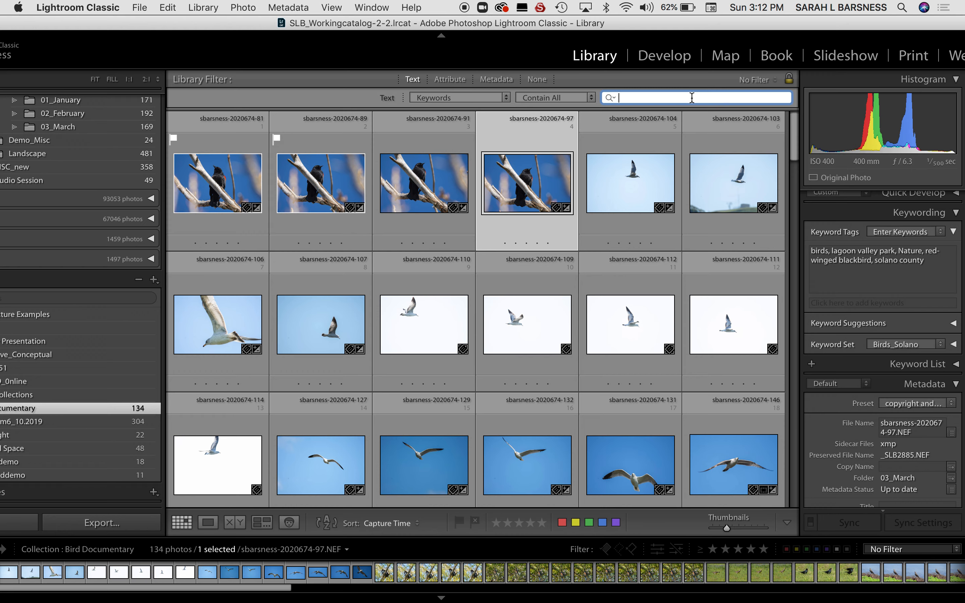
type("r")
type("r")
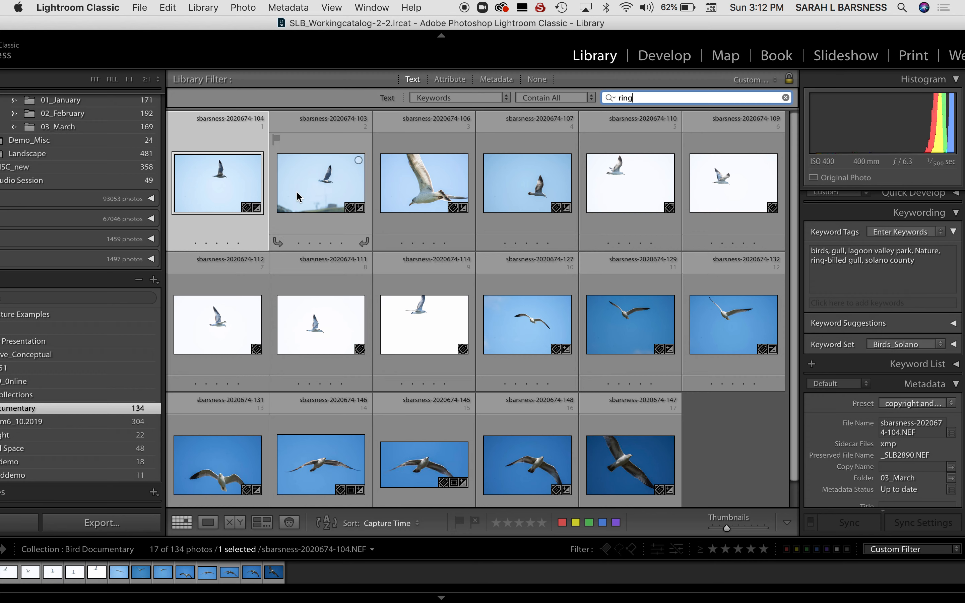
- Review the gulls one at a time from photo 104, removing 104, 103, 106, 107, 110, 109, 112, 111 and 114 from the collection
left_click(234, 177)
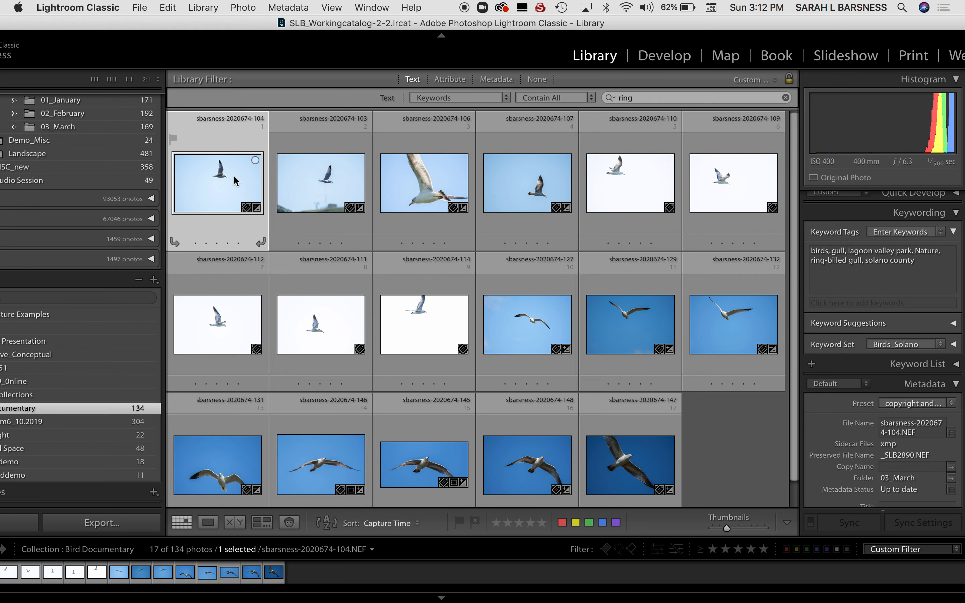
key("e")
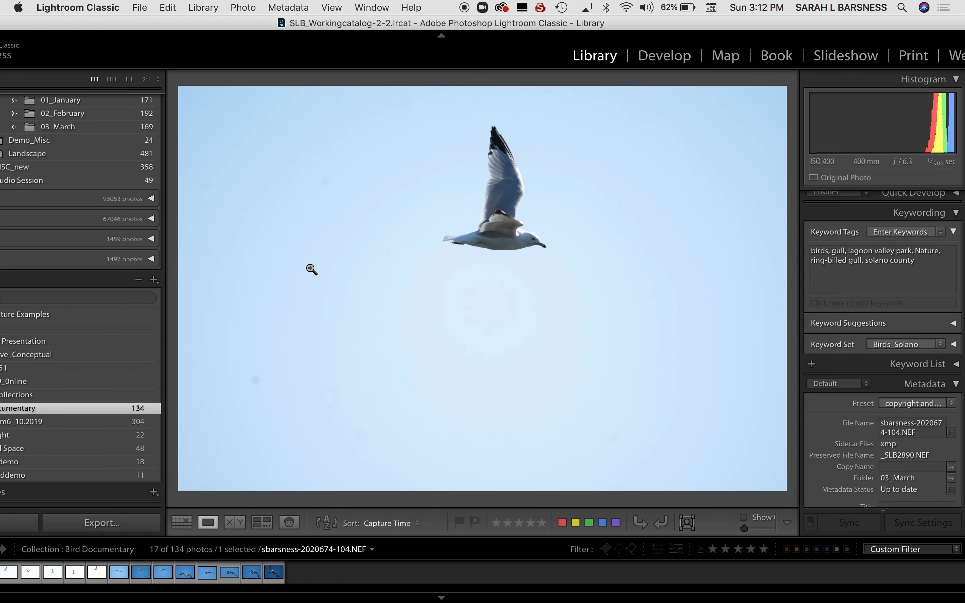
key("Delete")
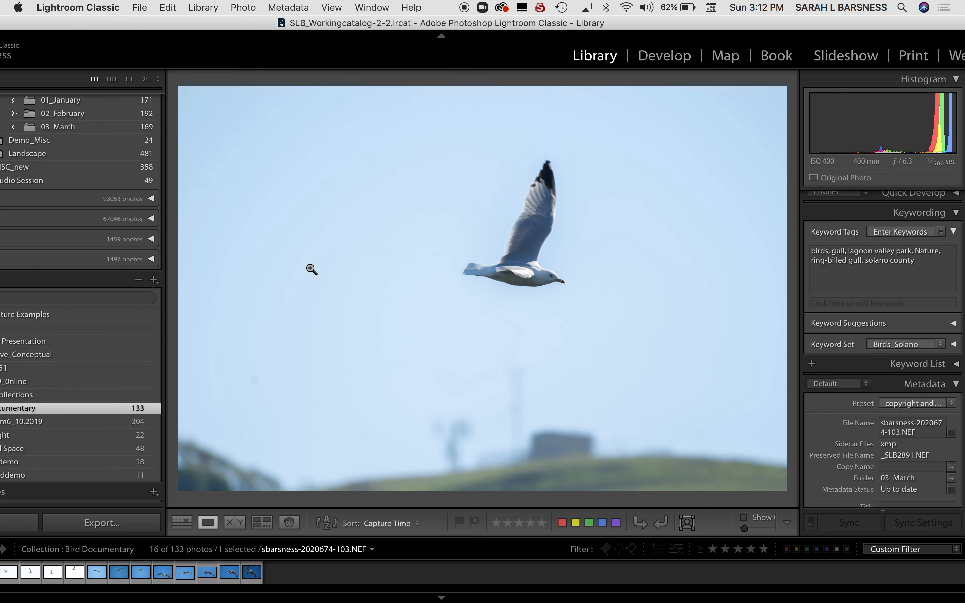
key("Delete")
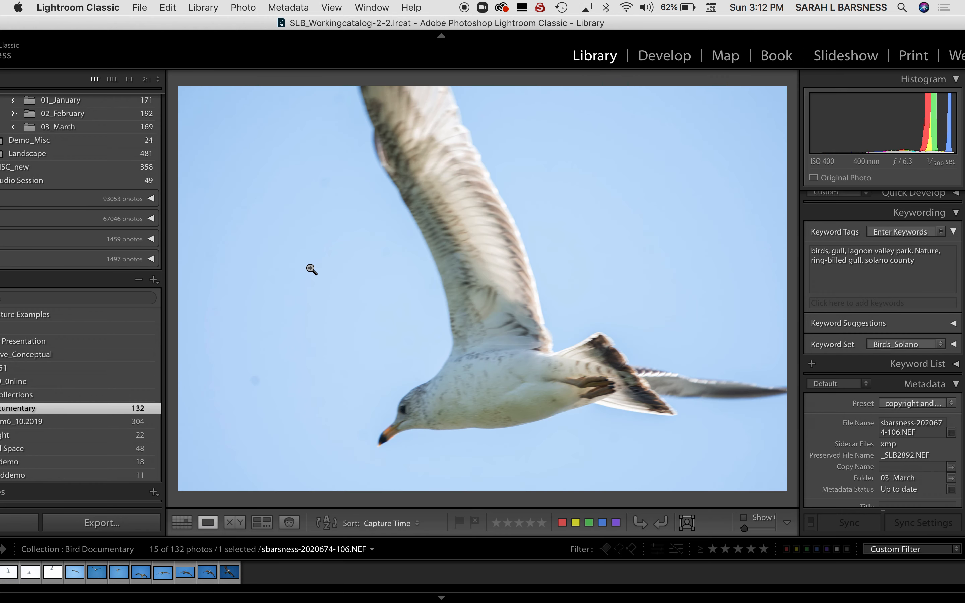
key("Delete")
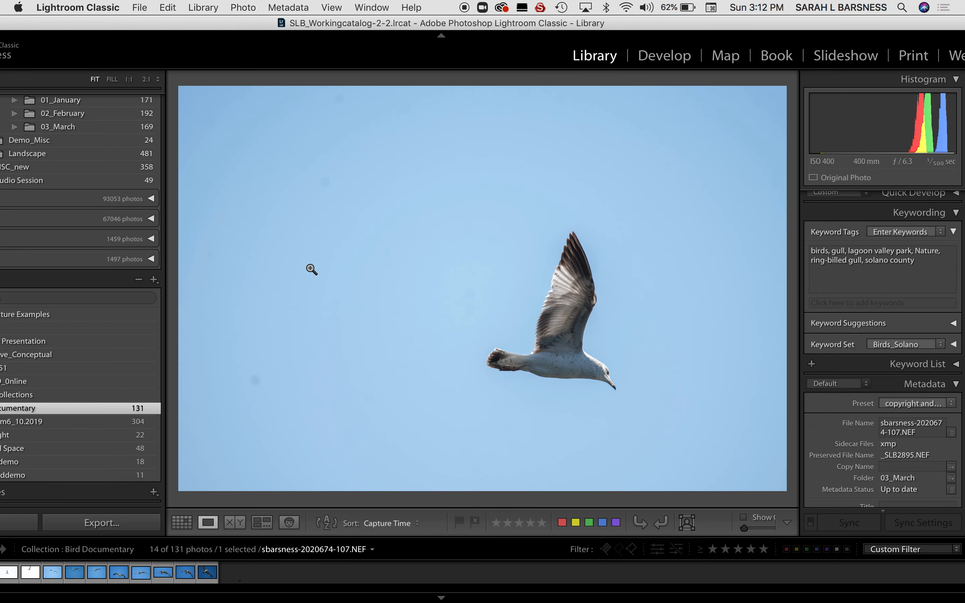
key("Delete")
key("Delete")
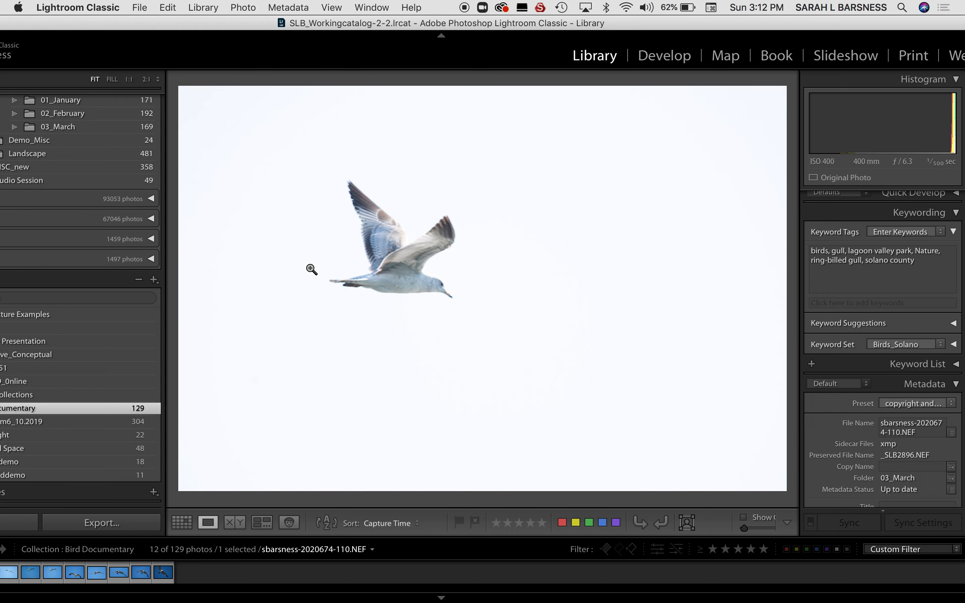
key("Delete")
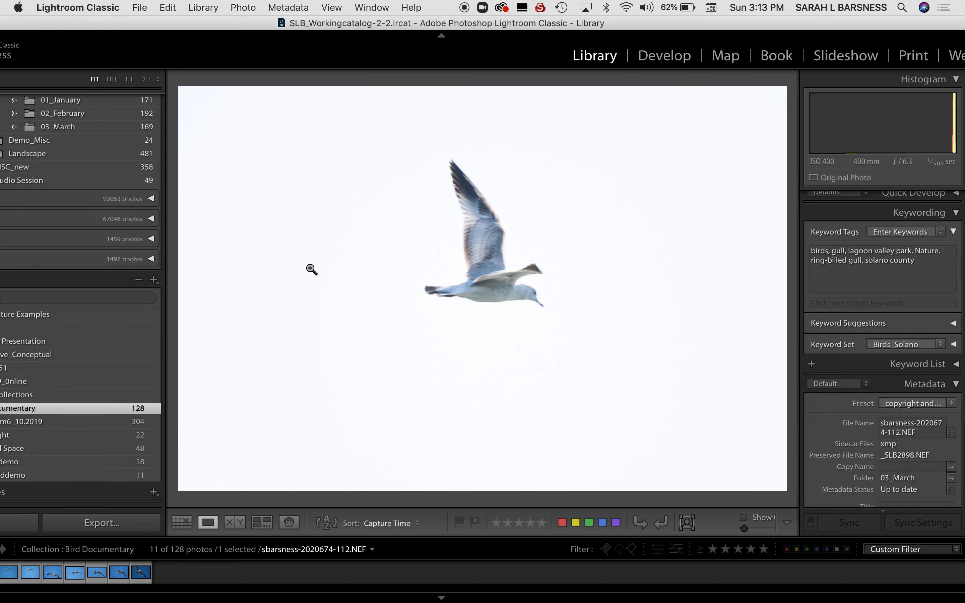
key("Delete")
key("Delete")
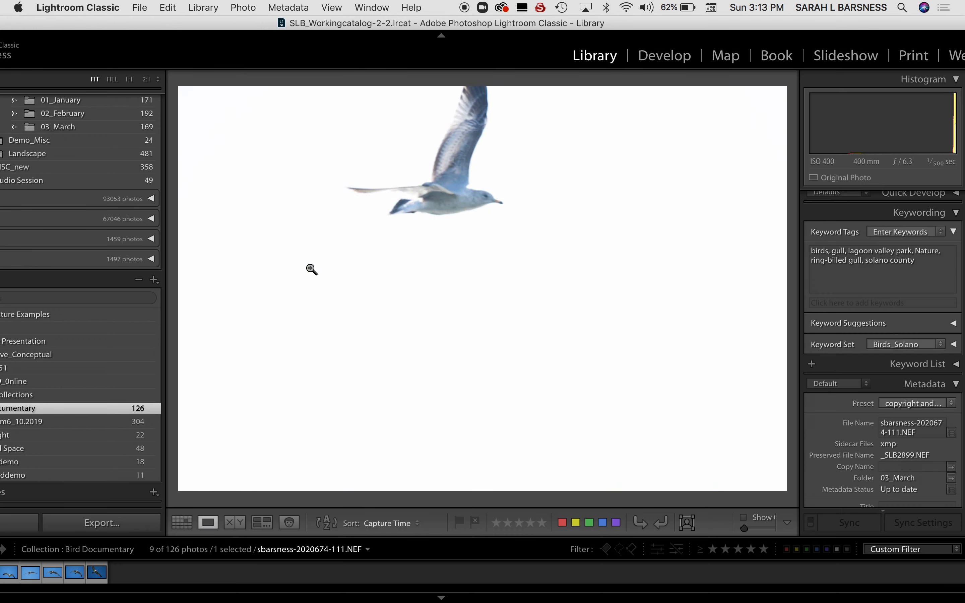
key("Delete")
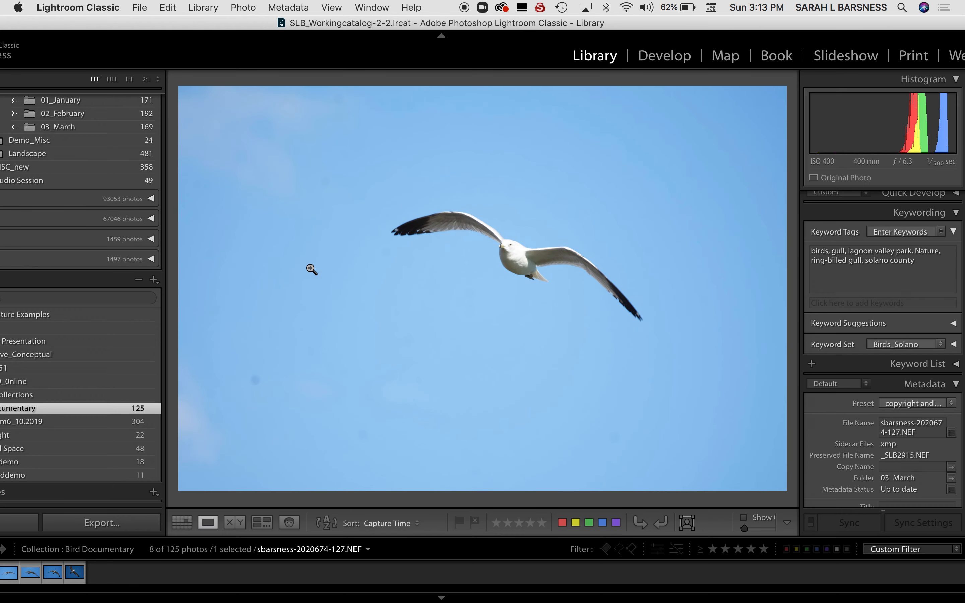
- Check the gull's head magnified in photos 127 and 129, and remove both from the collection
left_click(507, 250)
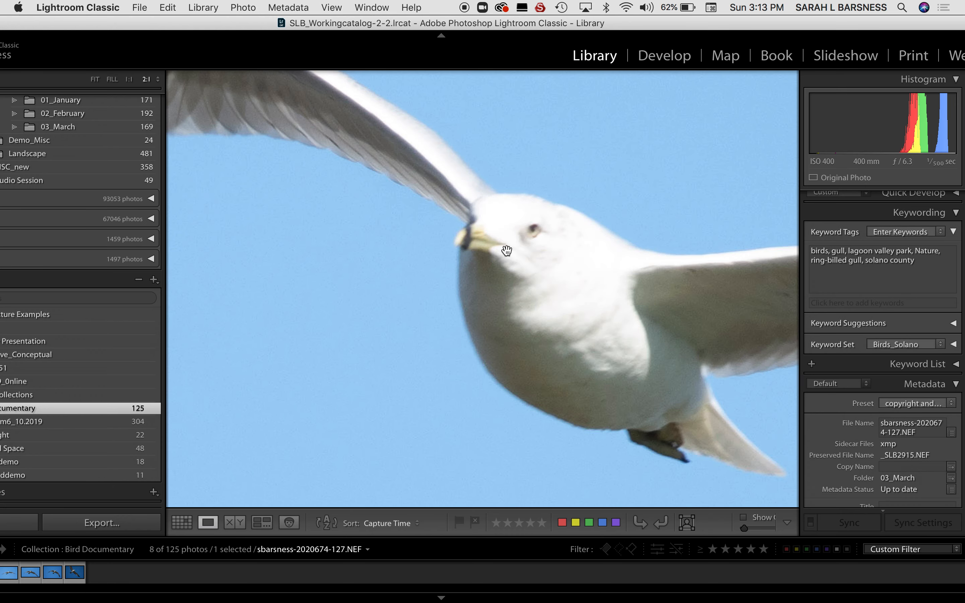
key("Delete")
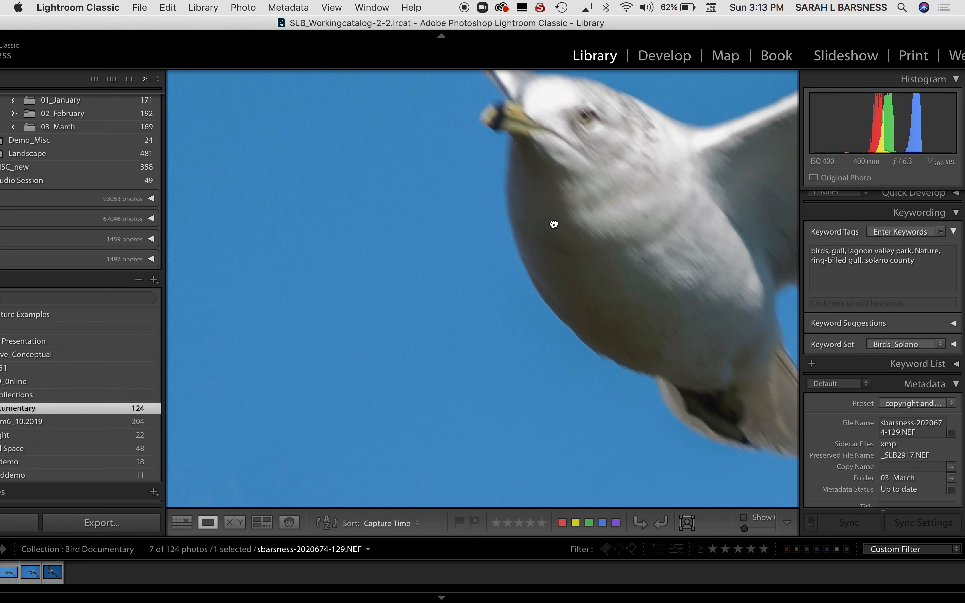
left_click_drag(553, 222, 418, 335)
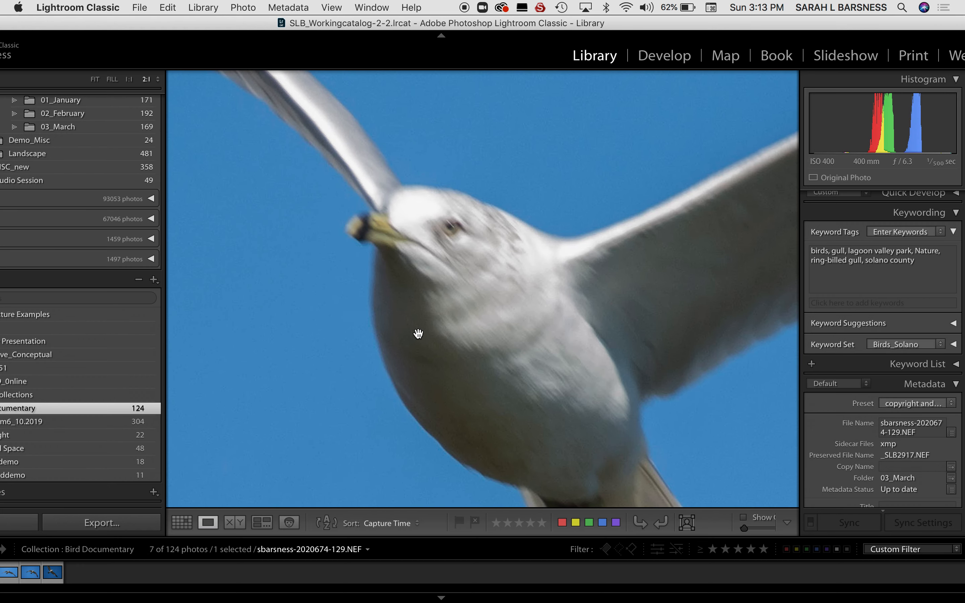
key("Delete")
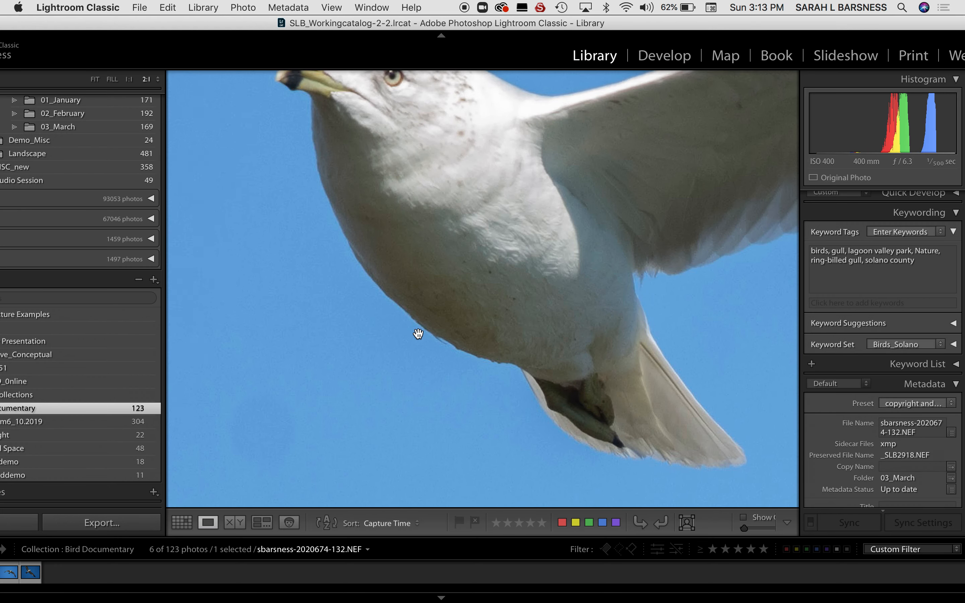
- Flag gull photo 132 as a pick, and remove photo 131 from the collection after viewing it whole and magnified
key("p")
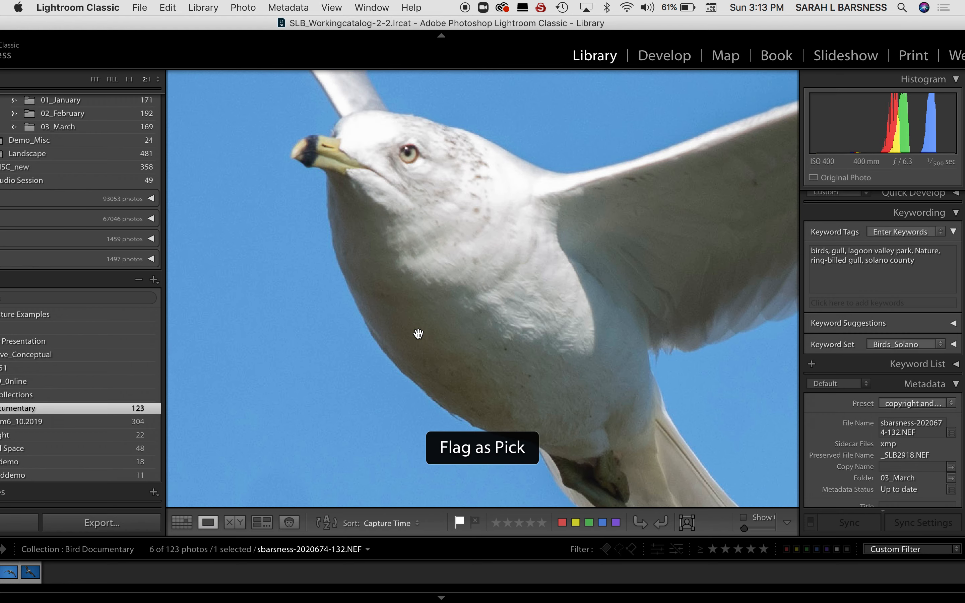
key("Right")
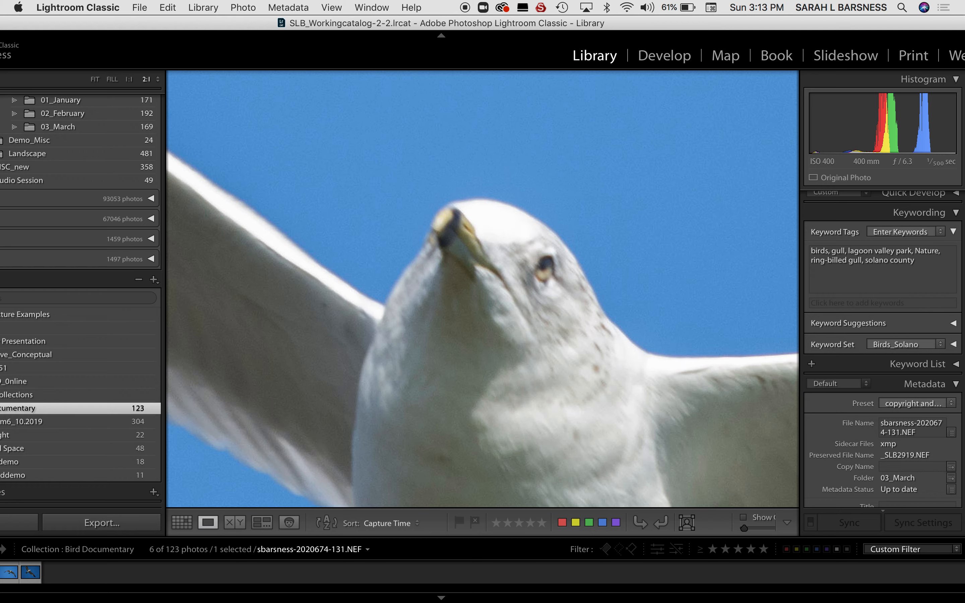
left_click(487, 319)
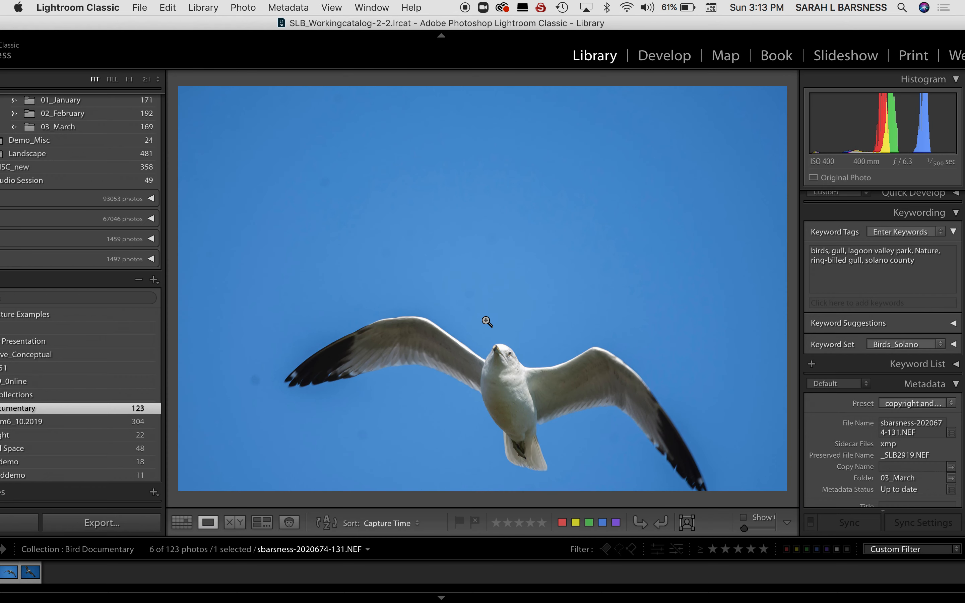
left_click(503, 388)
key("Delete")
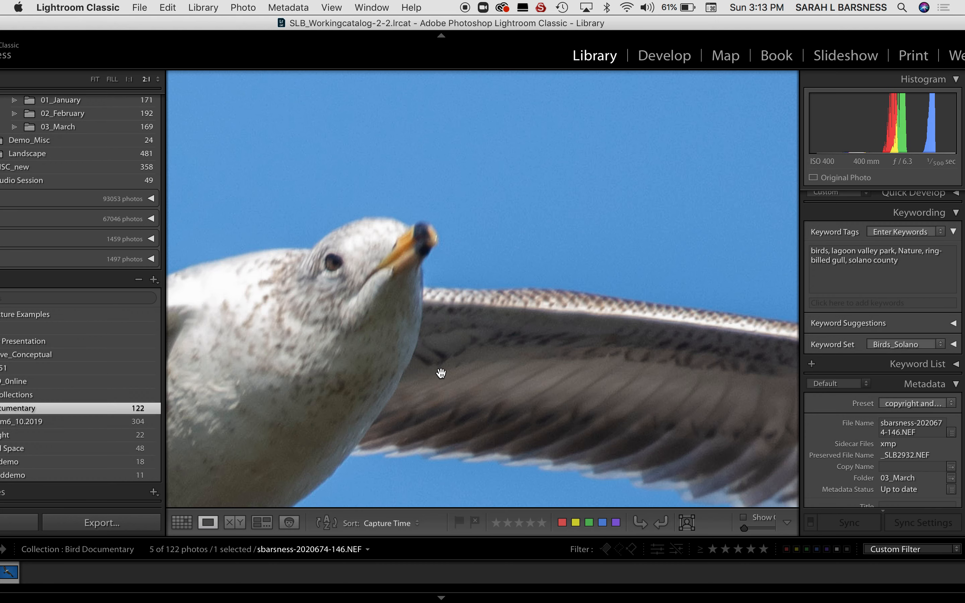
- Flag gull photos 146 and 145 as picks, and remove photos 148 and 147 from the collection
key("p")
key("Left")
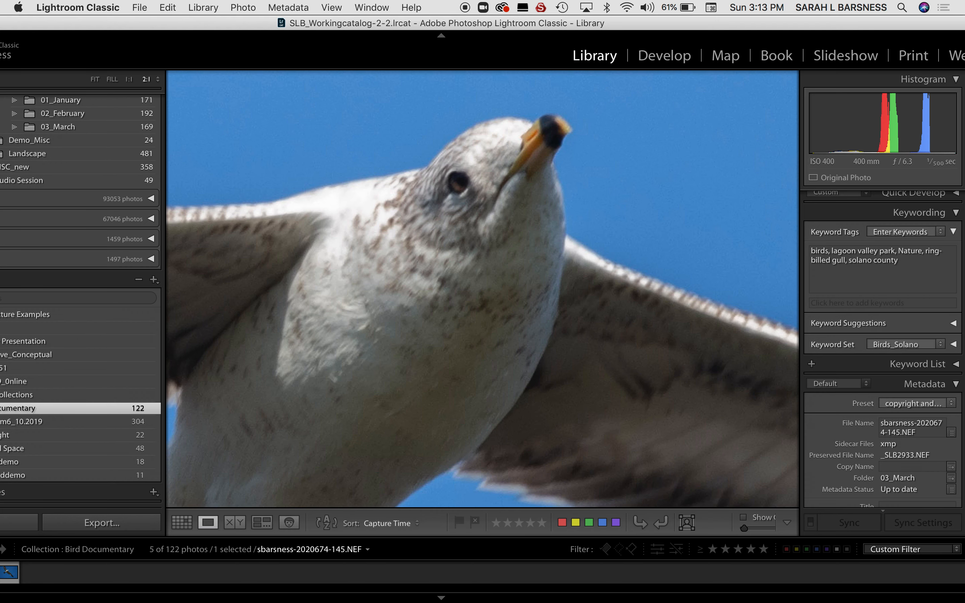
key("p")
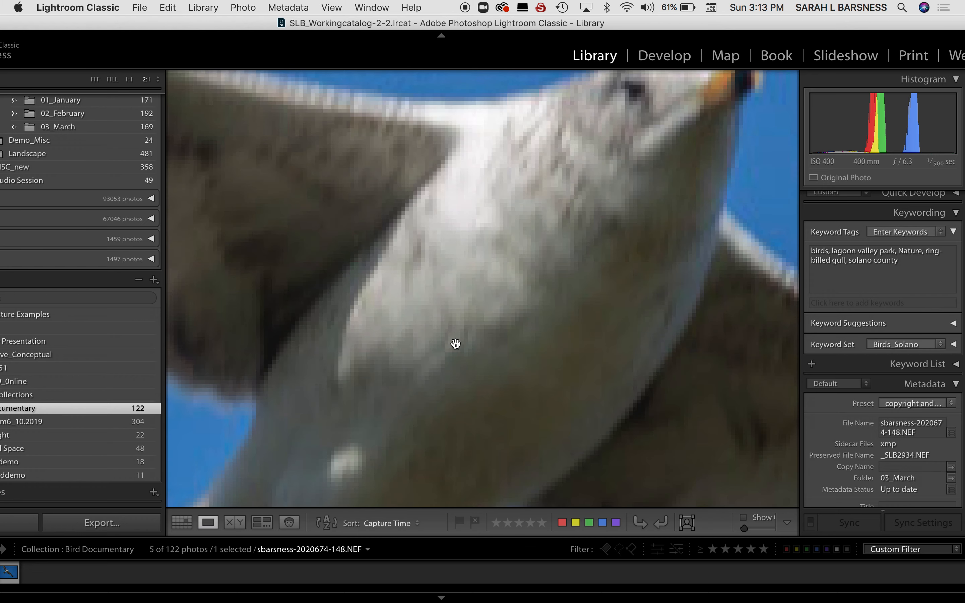
key("Left")
key("Left")
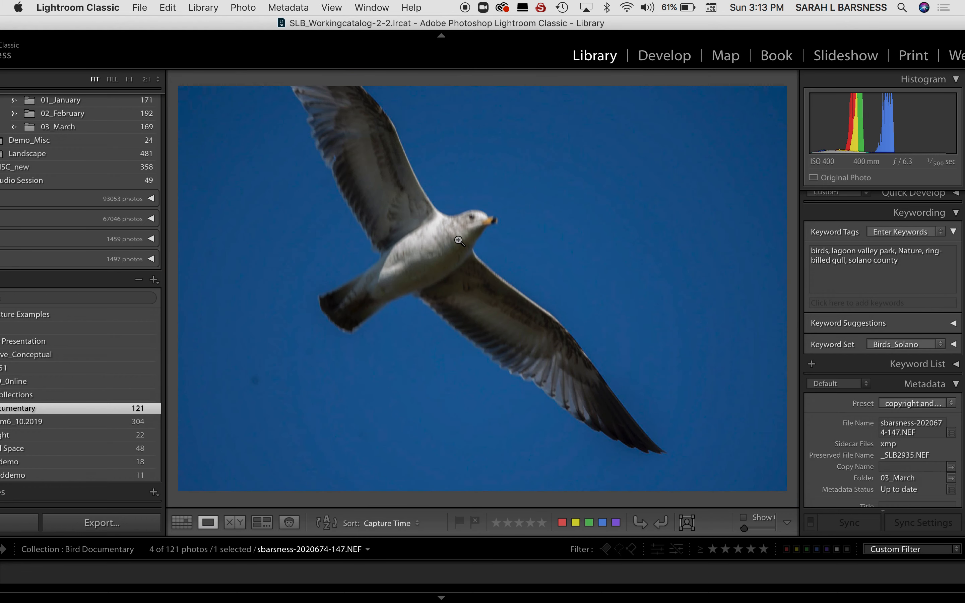
key("Left")
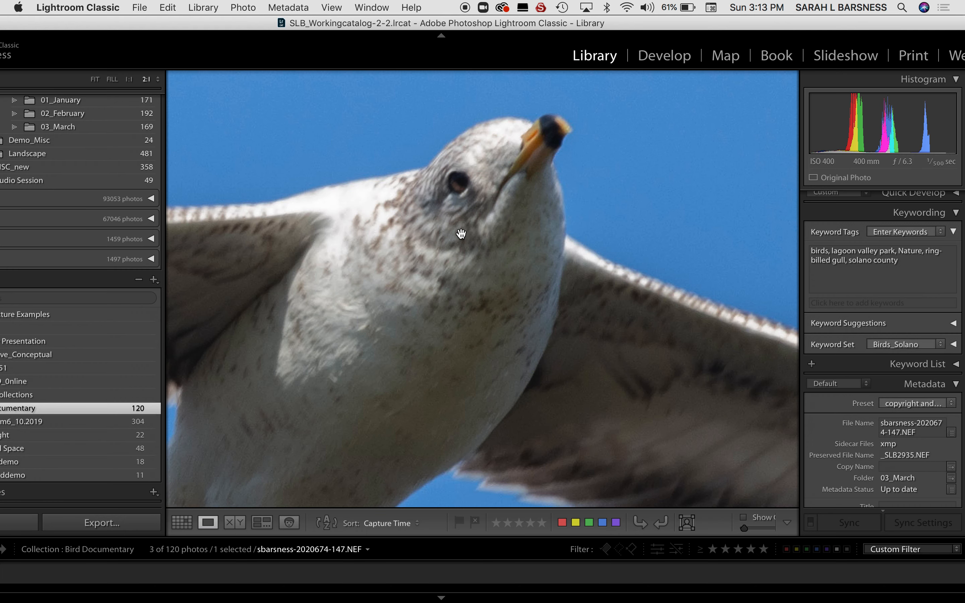
key("p")
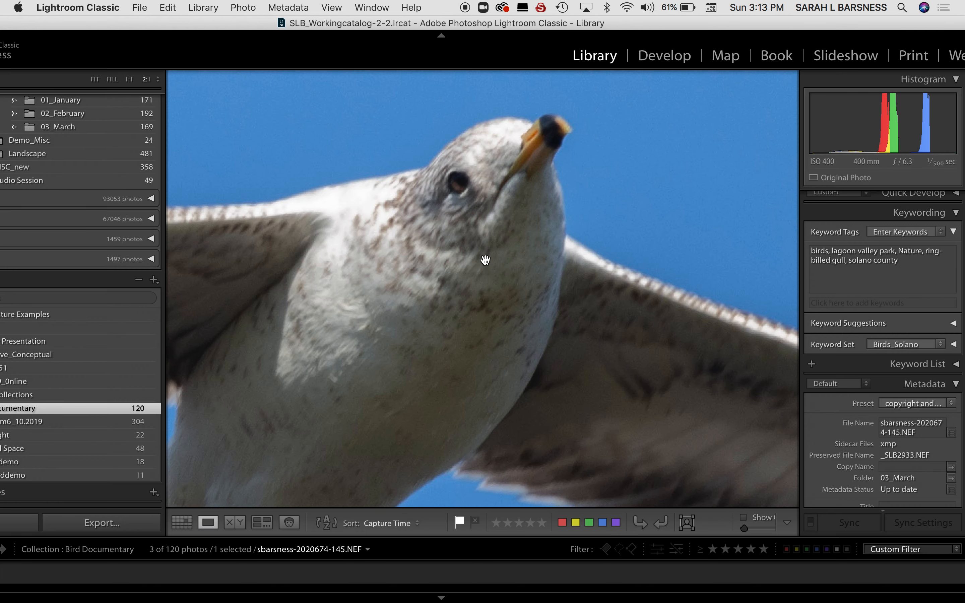
- Return to the grid, clear the ring keyword filter, and filter the collection by the keyword "brewer"
key("g")
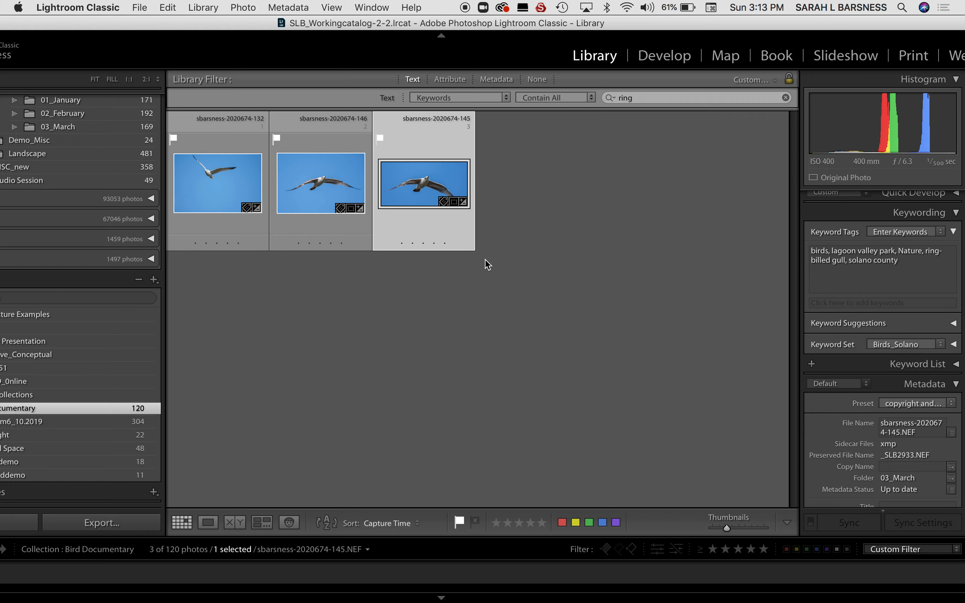
double_click(647, 99)
key("BackSpace")
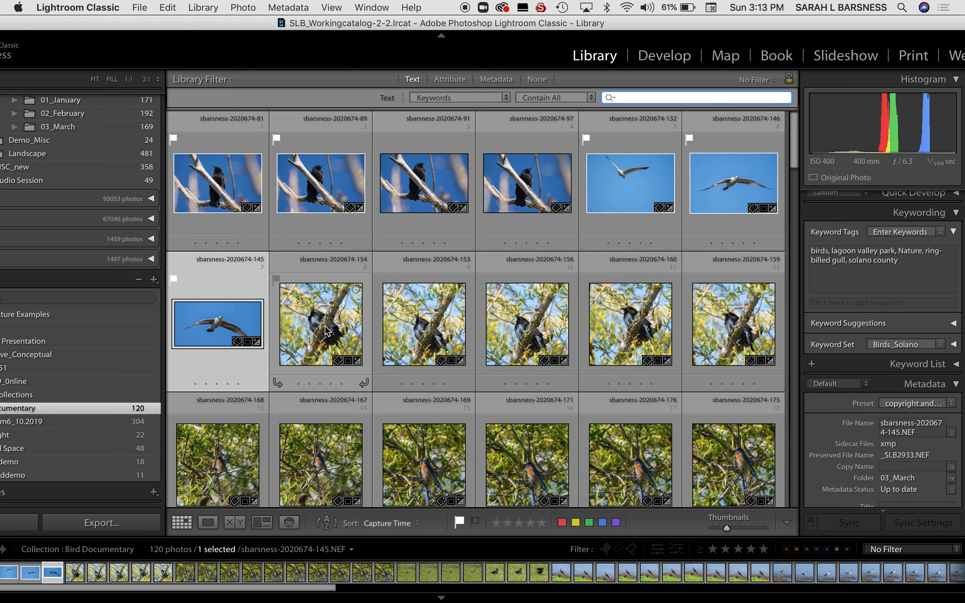
scroll(326, 331, "down", 3)
scroll(325, 332, "down", 10)
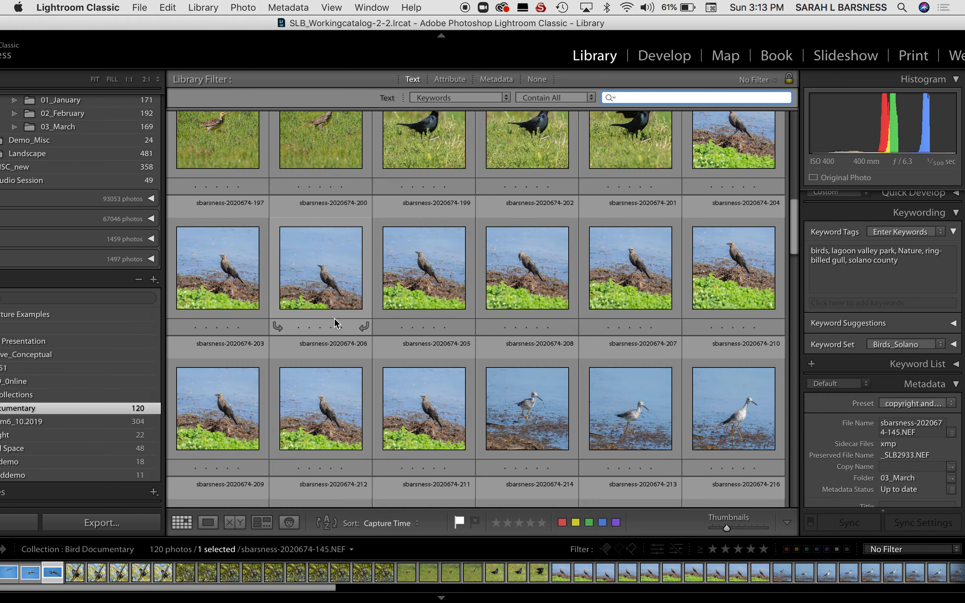
scroll(335, 323, "up", 15)
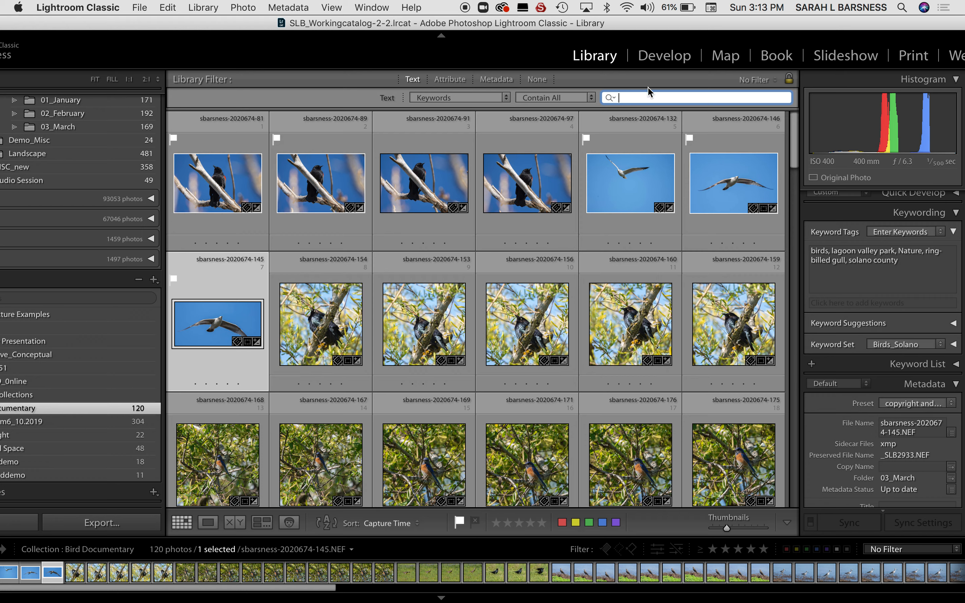
type("brewer")
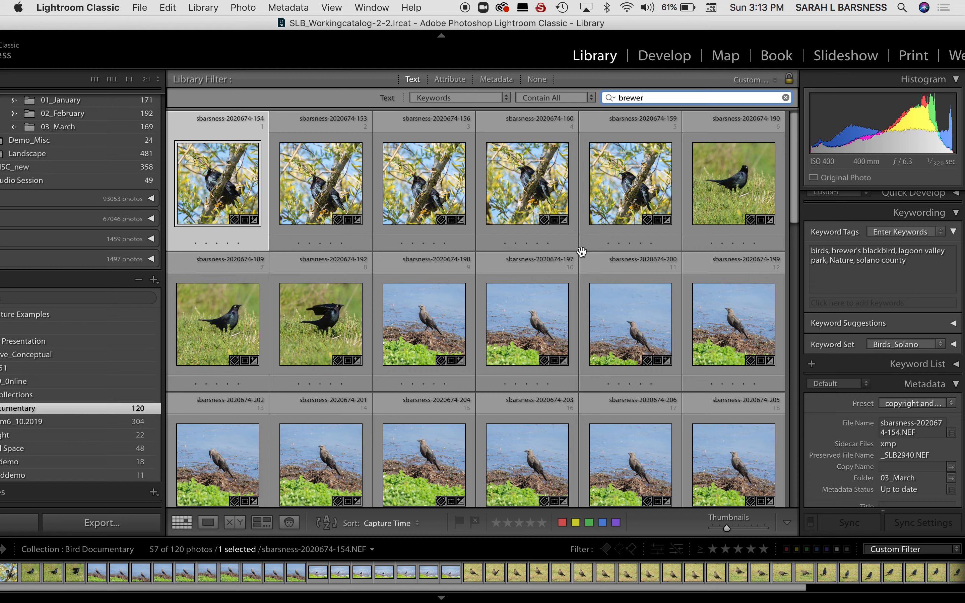
- Select the Brewer's blackbird photos from 198 through 284 and remove them from the collection
scroll(582, 251, "down", 10)
scroll(582, 256, "down", 3)
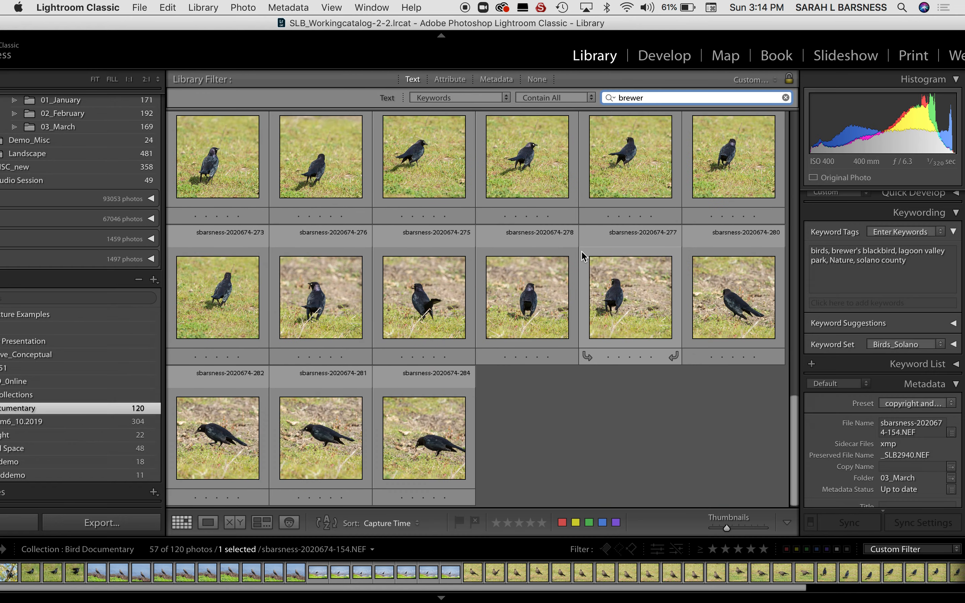
scroll(581, 255, "up", 5)
scroll(582, 253, "up", 6)
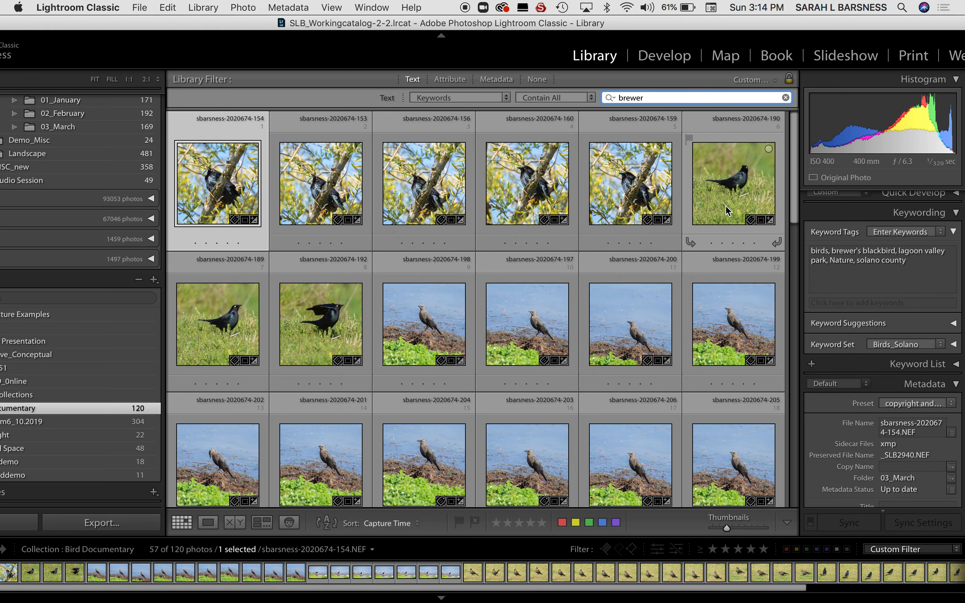
scroll(726, 209, "down", 3)
scroll(727, 212, "up", 2)
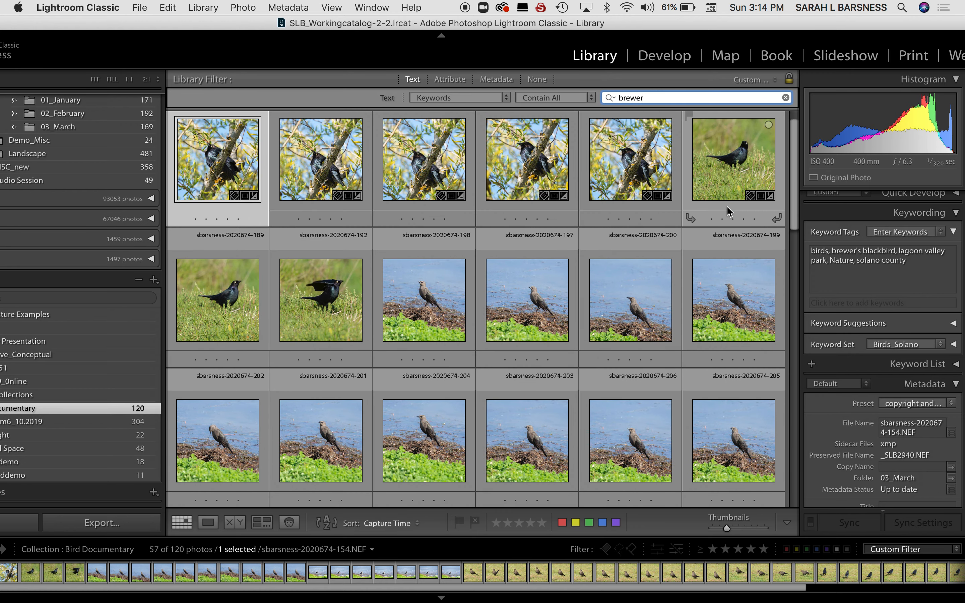
left_click(402, 315)
scroll(401, 315, "down", 2)
scroll(401, 315, "down", 15)
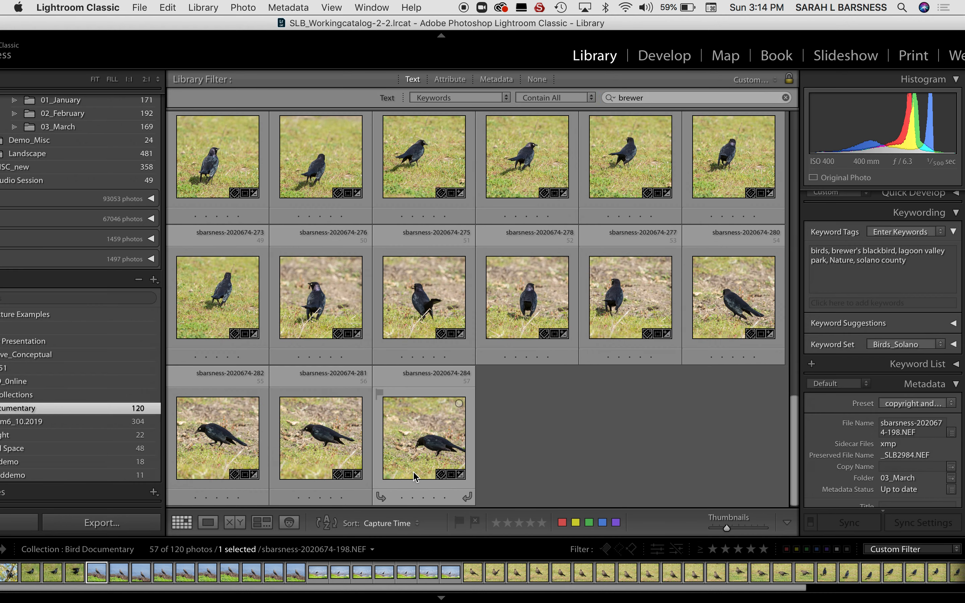
left_click(415, 472, "shift")
key("Delete")
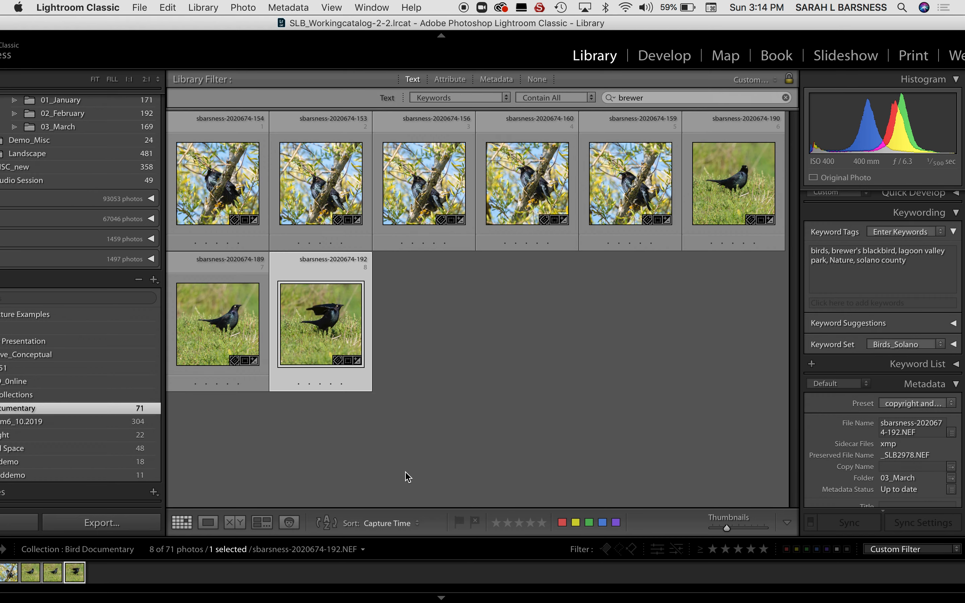
- Check the blackbirds on grass magnified, starting at photo 190, and remove photos 190, 189 and 192 from the collection
left_click(735, 196)
key("z")
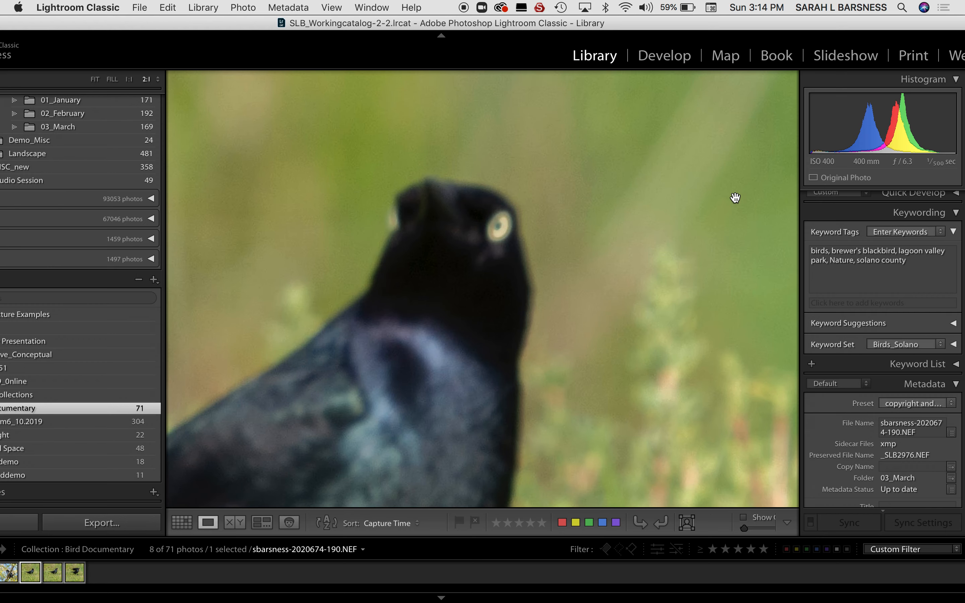
key("Delete")
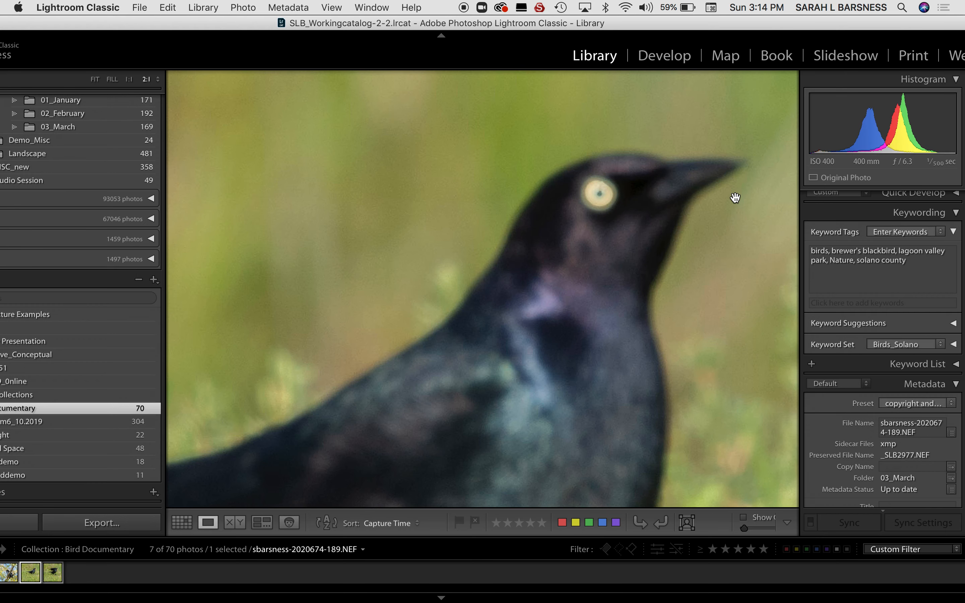
key("Delete")
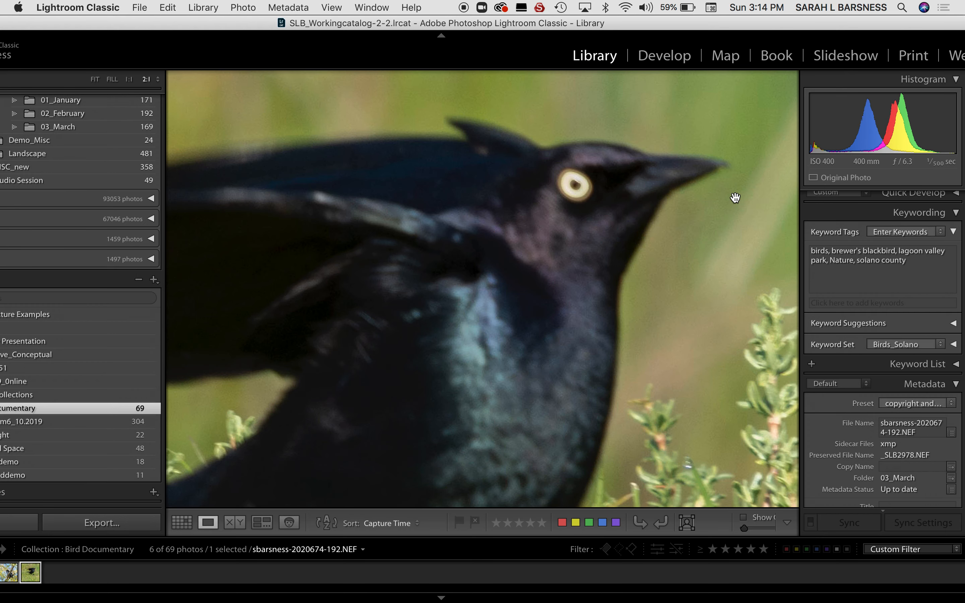
key("Delete")
key("Delete")
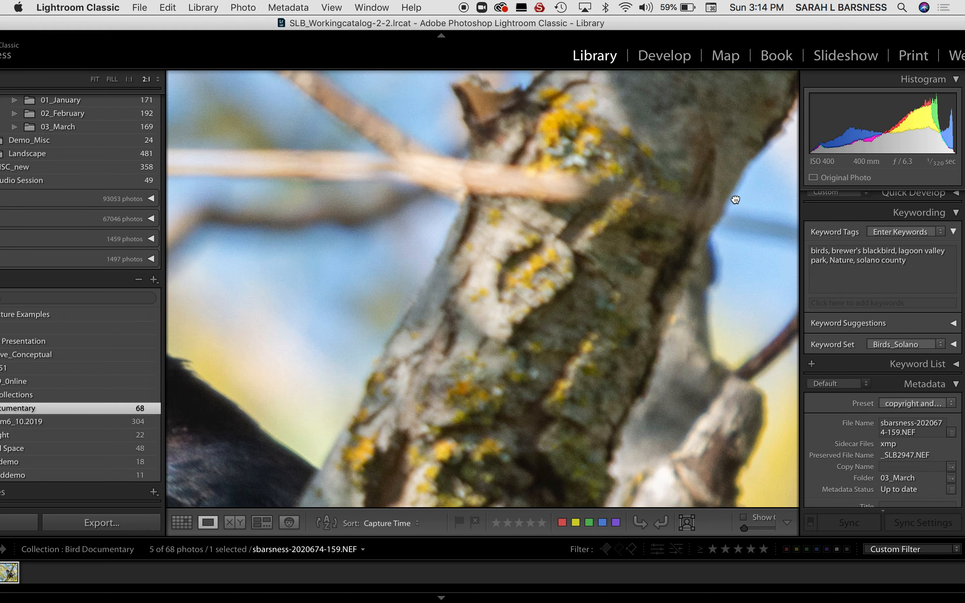
- Compare the blackbird-in-tree photos from 159 back to 154 whole and magnified, and remove photos 153 and 156 from the collection
key("z")
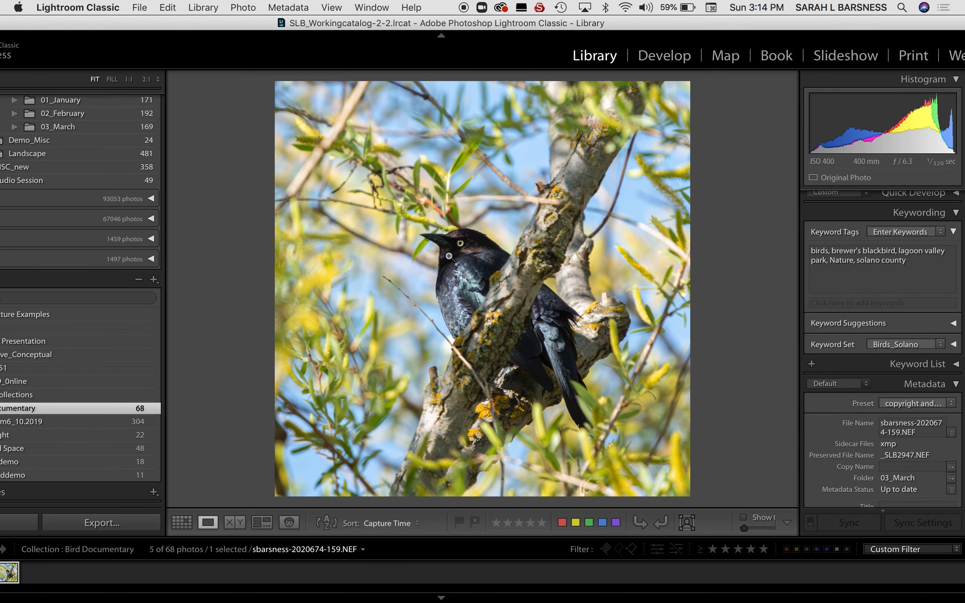
key("Left")
key("Left")
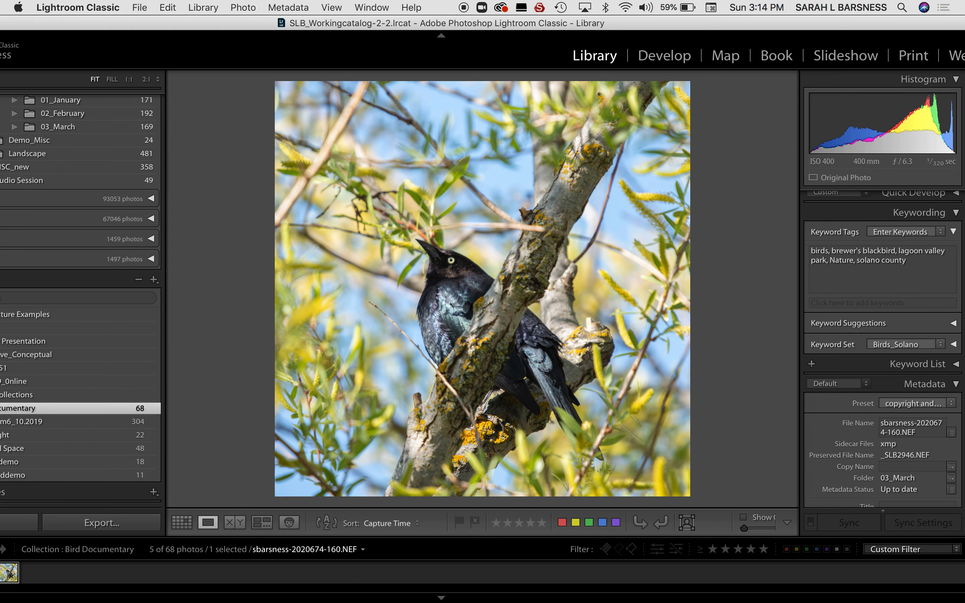
key("Left")
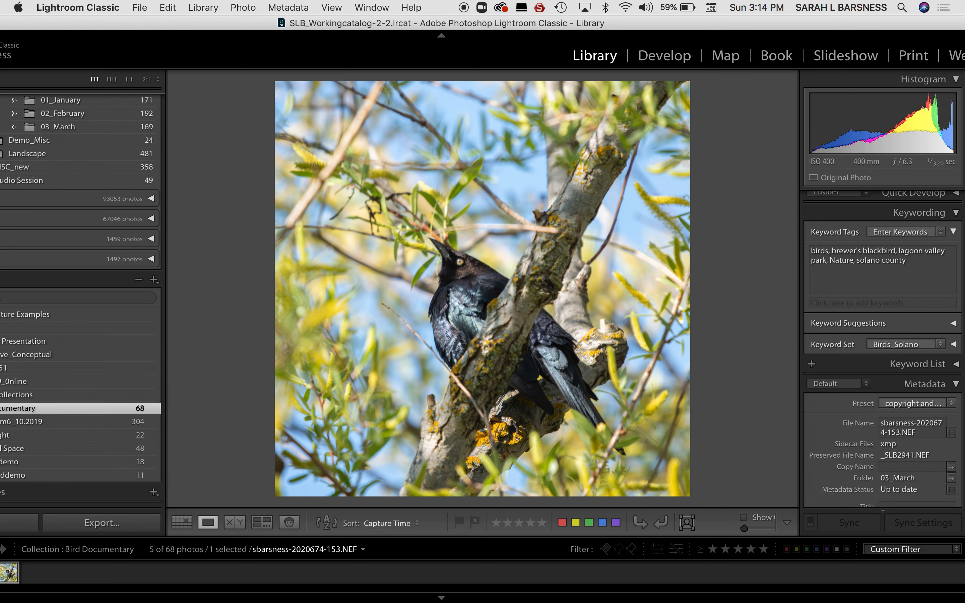
key("Left")
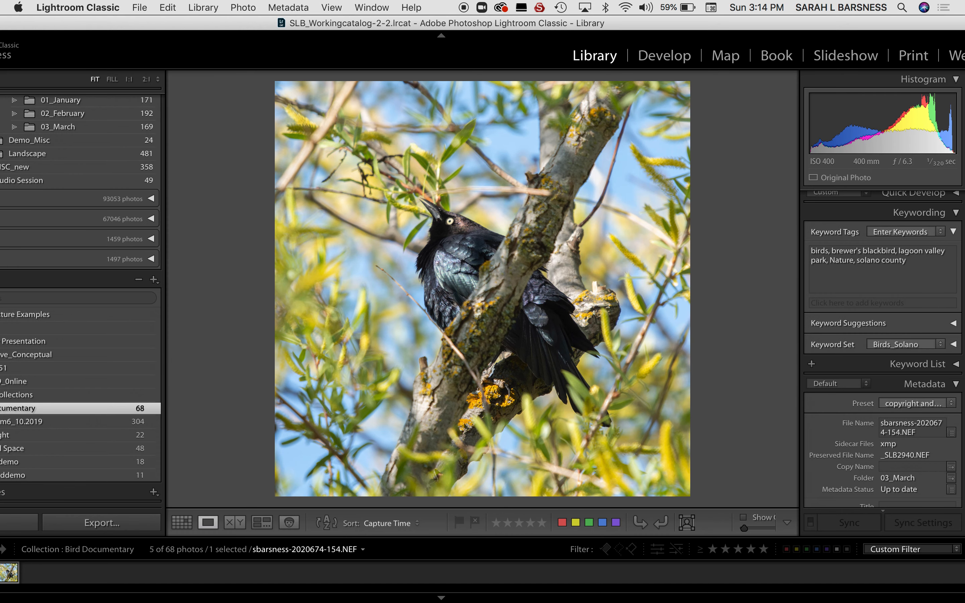
left_click(451, 223)
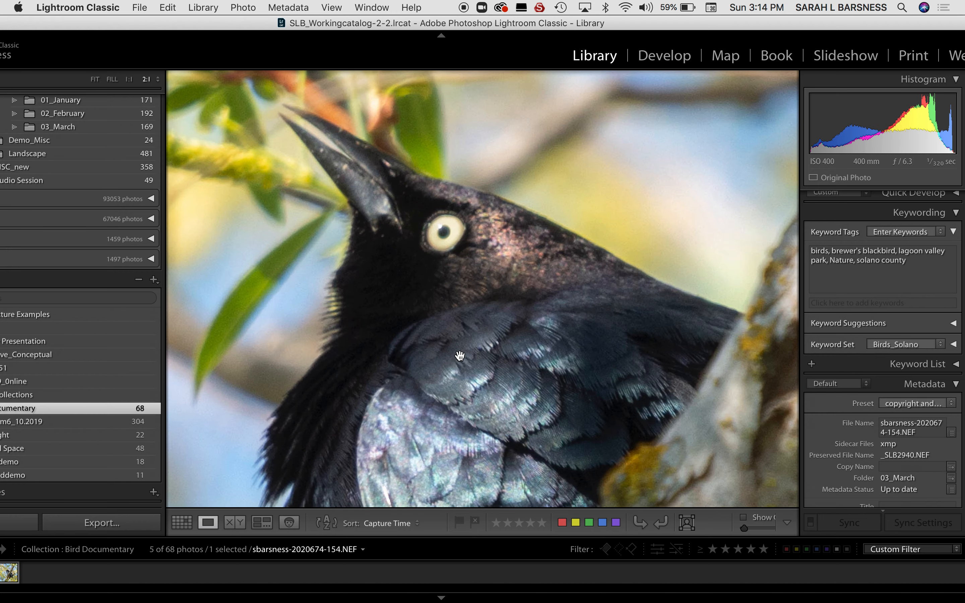
key("Right")
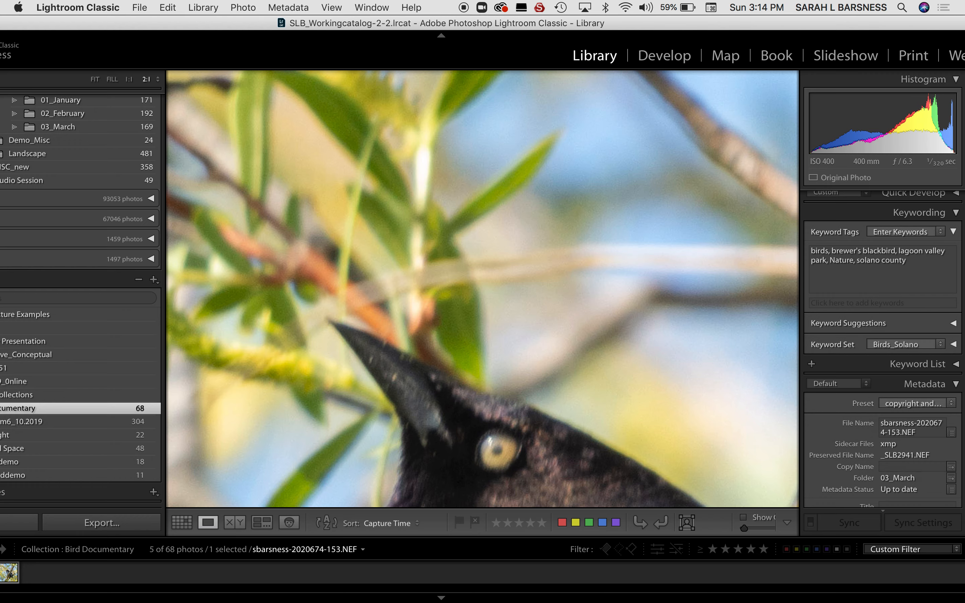
key("BackSpace")
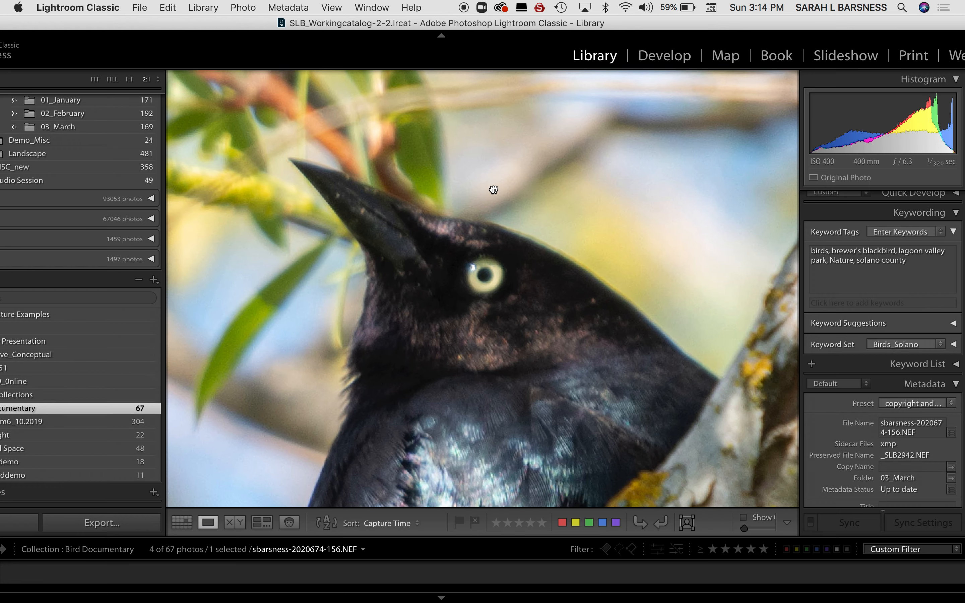
key("BackSpace")
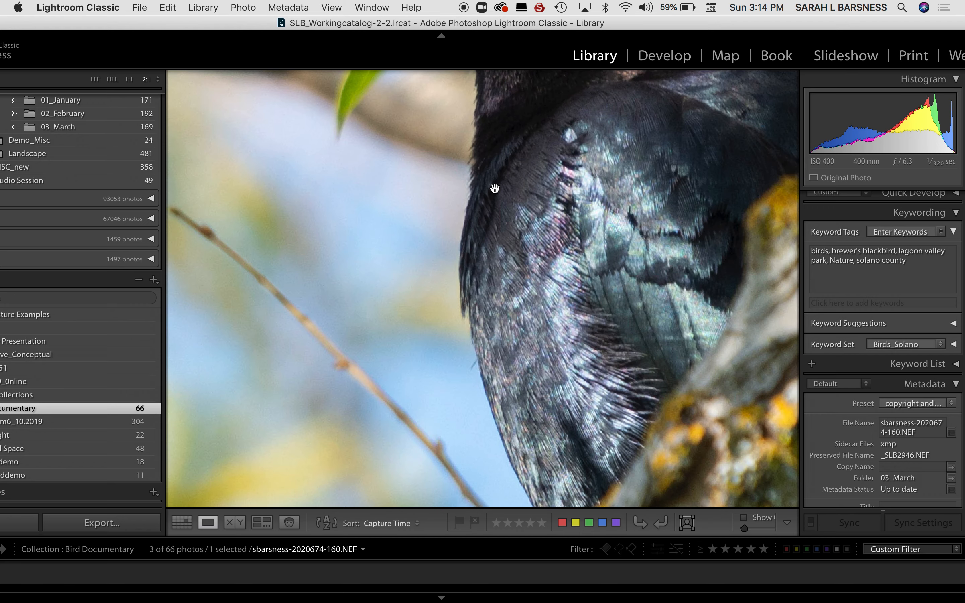
- Inspect the blackbird's head magnified and in full-screen view, and remove photo 159 from the collection
left_click_drag(493, 188, 364, 427)
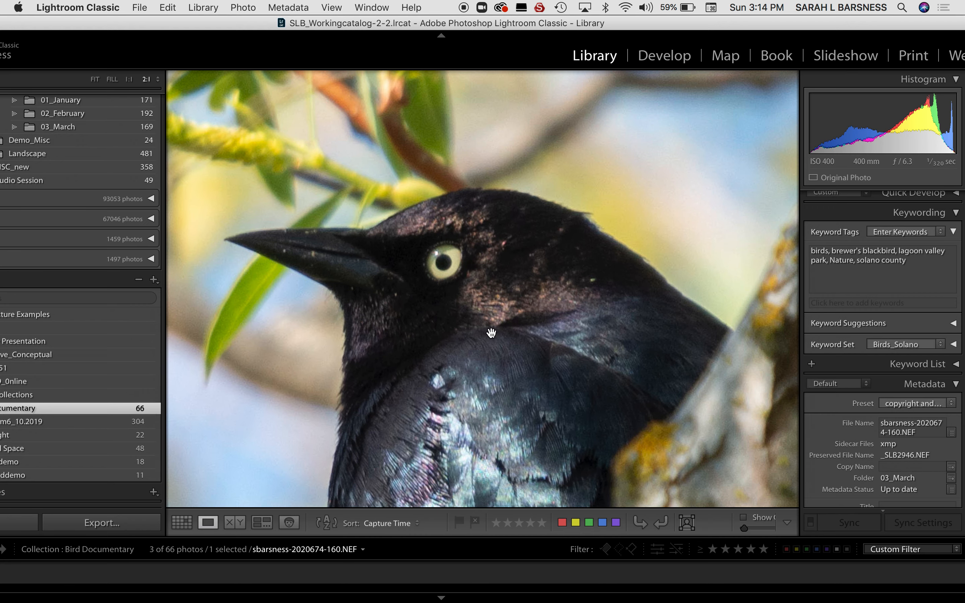
key("g")
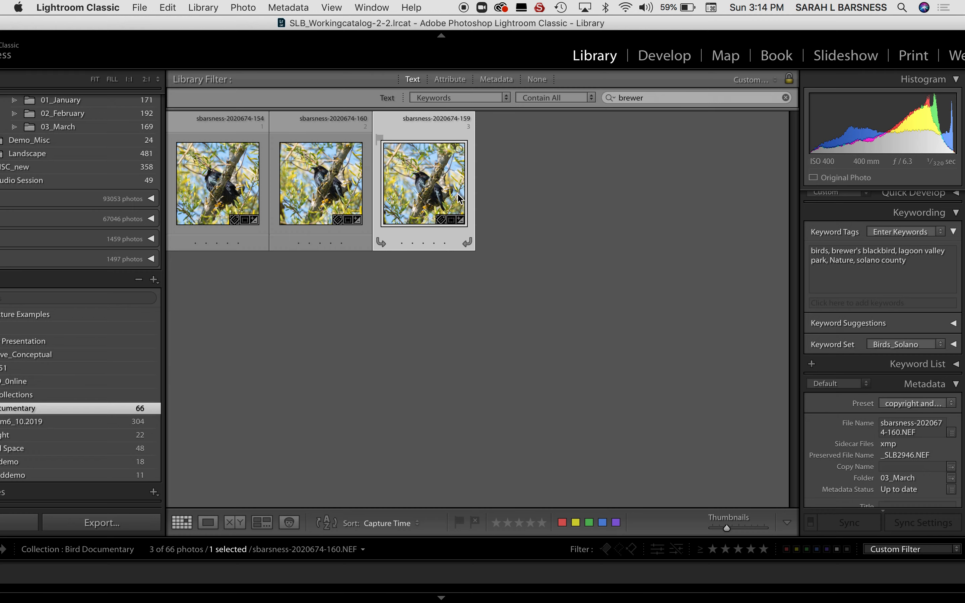
key("f")
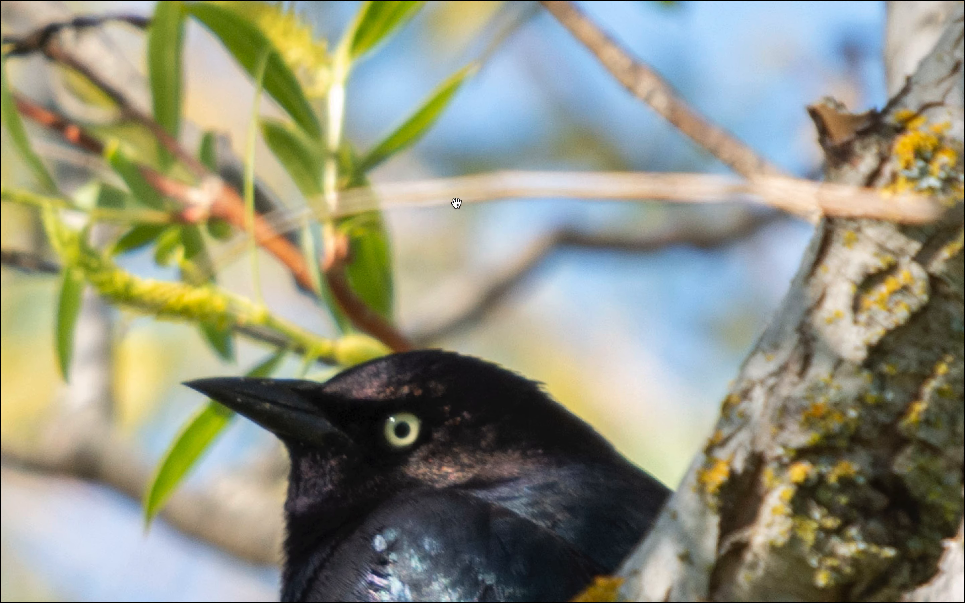
left_click(455, 301)
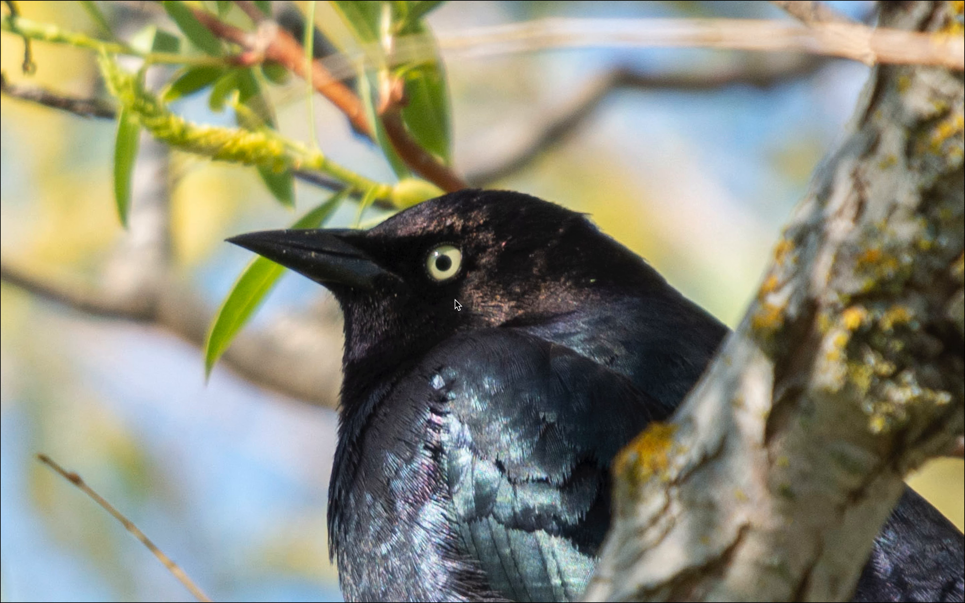
left_click(470, 316)
key("f")
- Clear the brewer keyword filter and look over the remaining photos of the collection in the grid
left_click_drag(666, 97, 614, 99)
key("BackSpace")
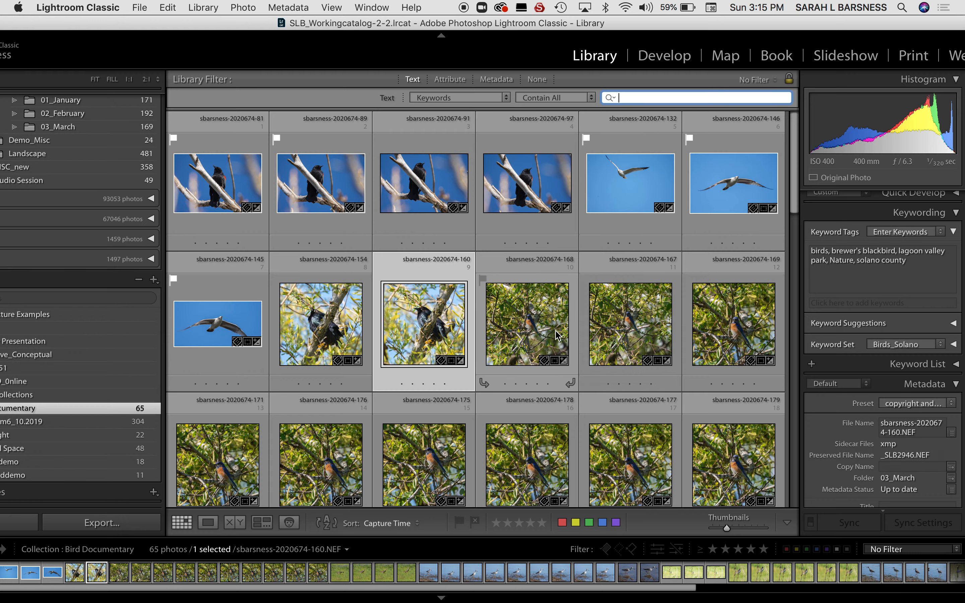
scroll(556, 331, "down", 20)
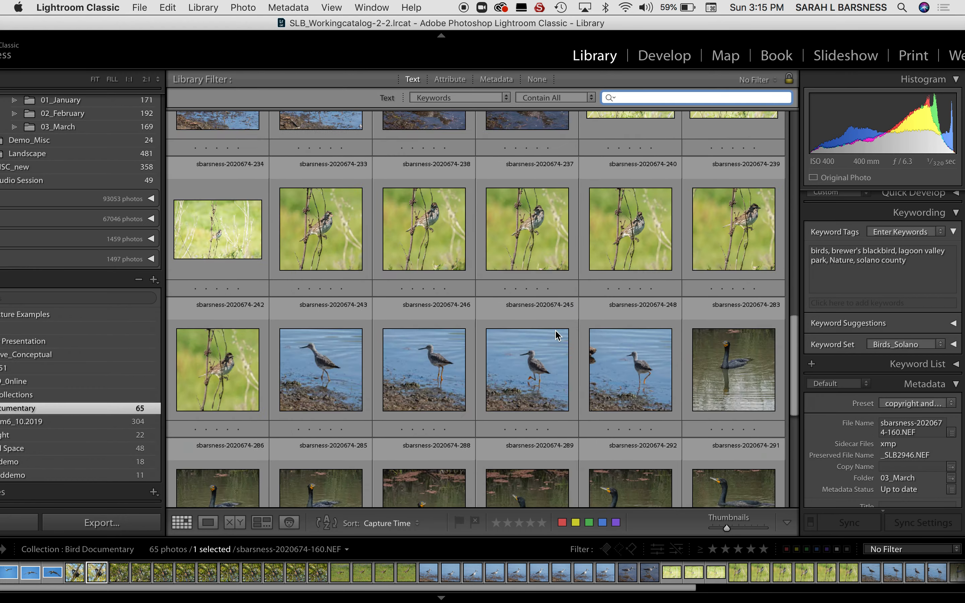
scroll(557, 335, "up", 20)
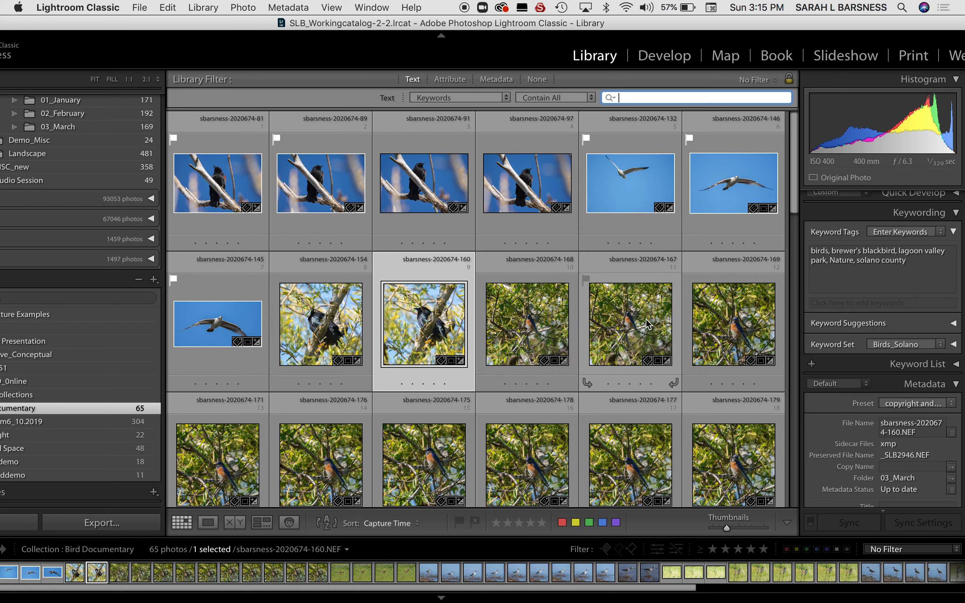
- Examine the western bluebird photos from 168 through 179 one by one, magnified on the head
left_click(535, 354)
key("z")
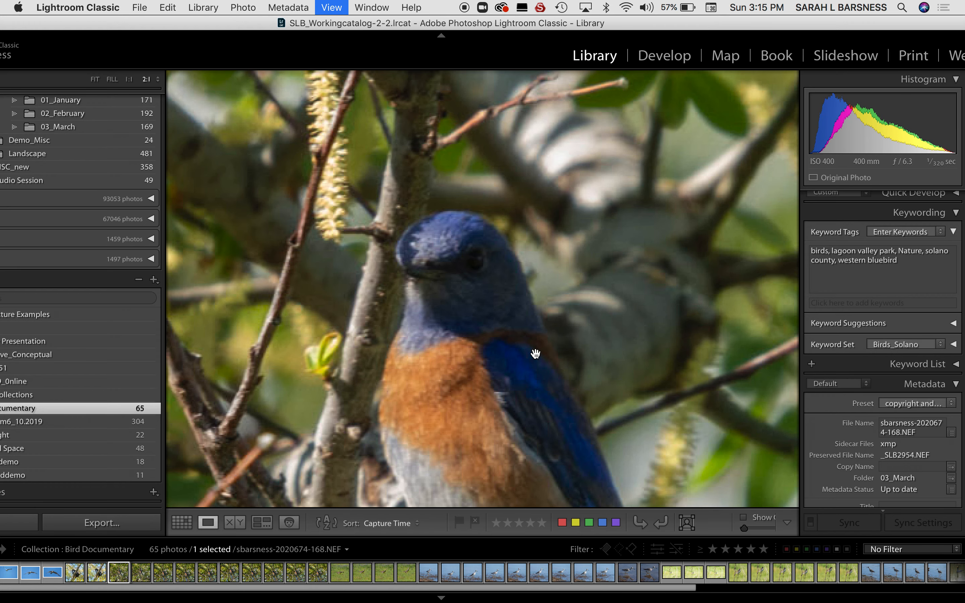
key("Right")
key("Right")
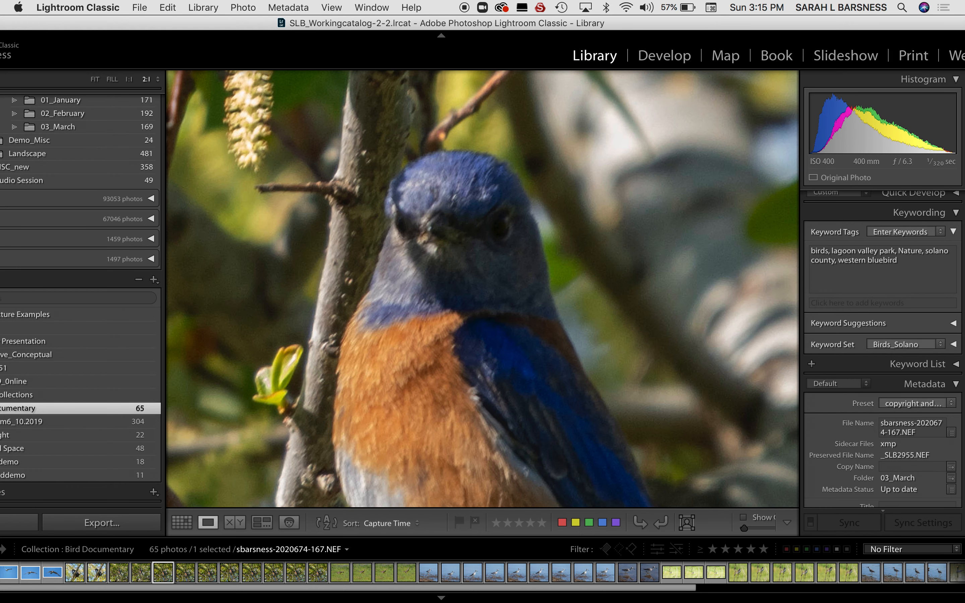
key("Right")
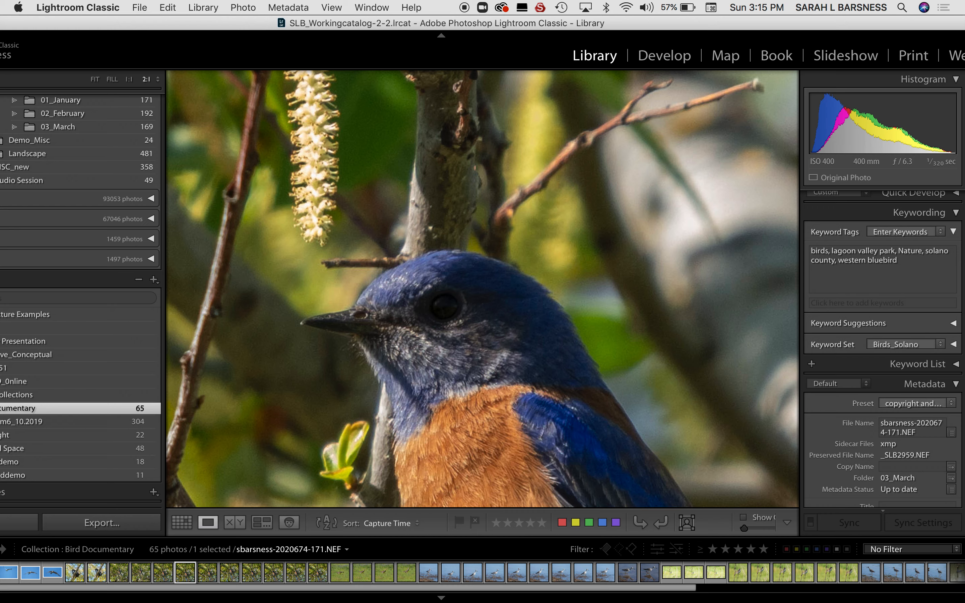
key("Right")
key("Right")
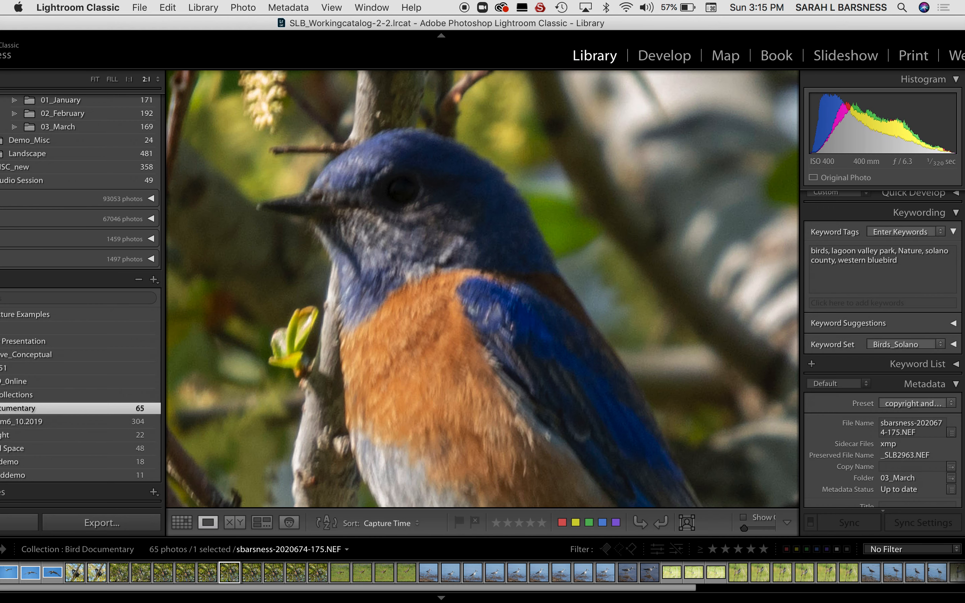
key("Right")
key("Right")
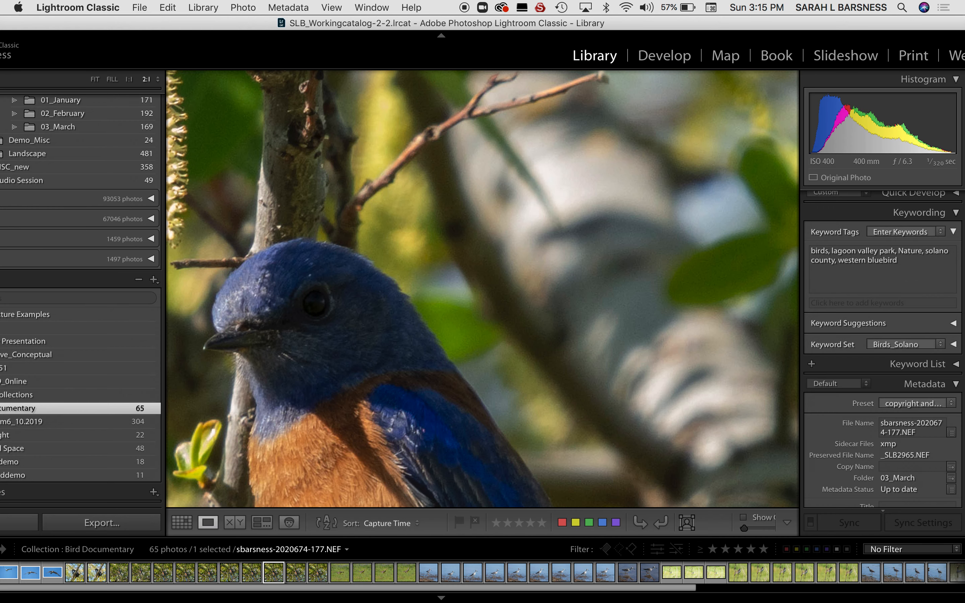
key("Right")
key("Right")
key("Right")
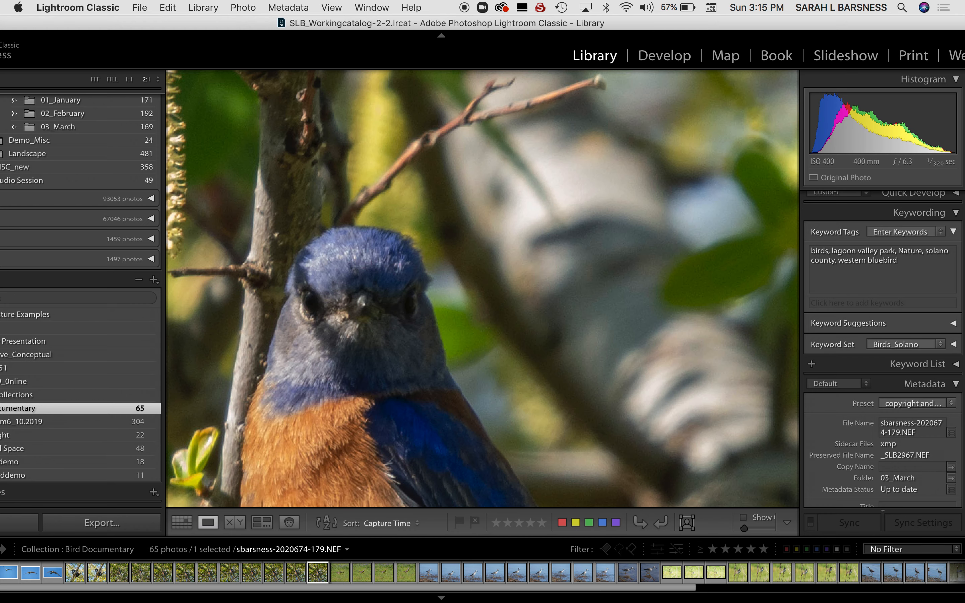
- Compare the western bluebird photos from 182 back to 171 magnified on the head, and flag photo 171 as a pick
key("Left")
key("Left")
key("Left")
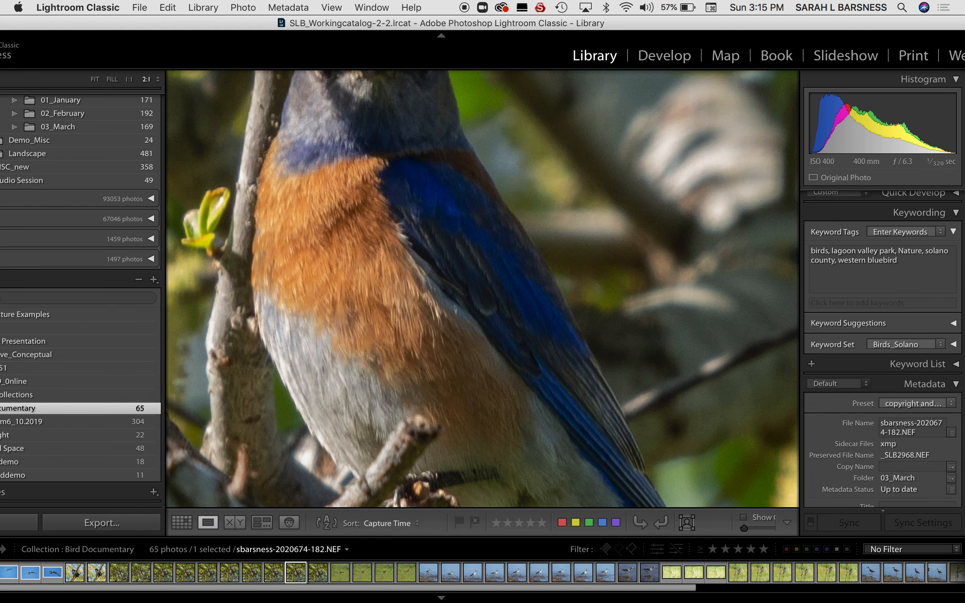
key("Left")
key("Left")
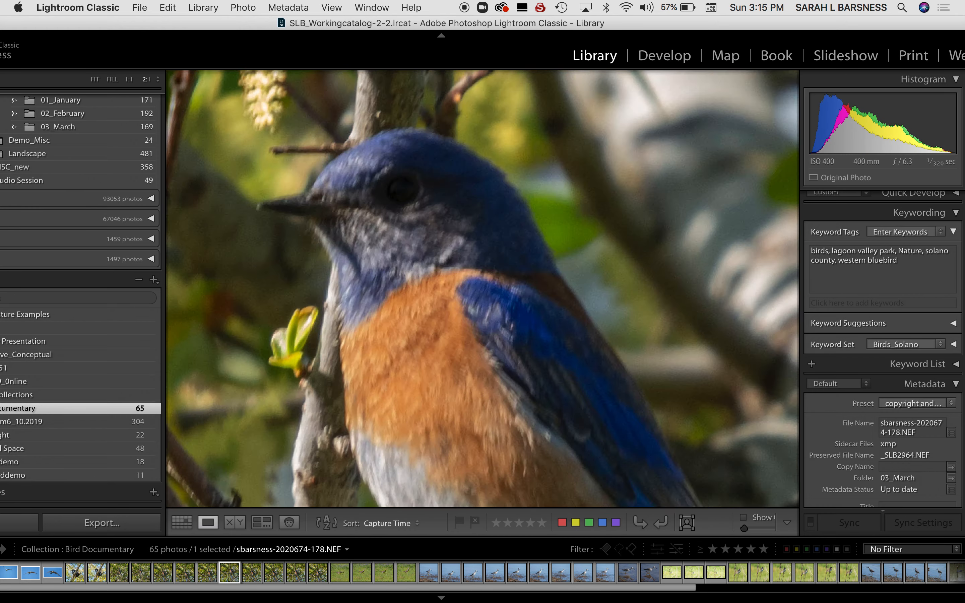
key("Left")
key("Left")
key("Left")
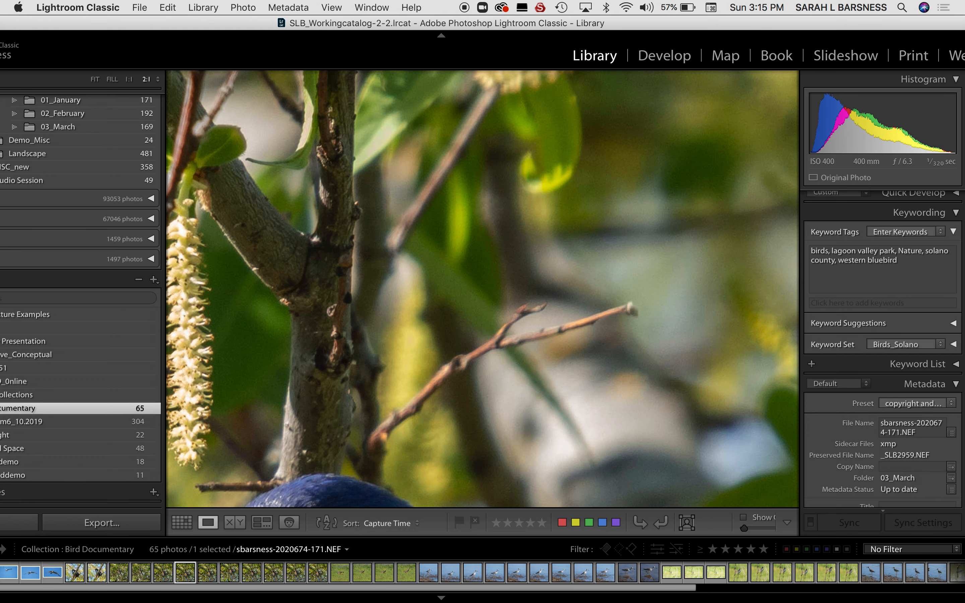
key("Right")
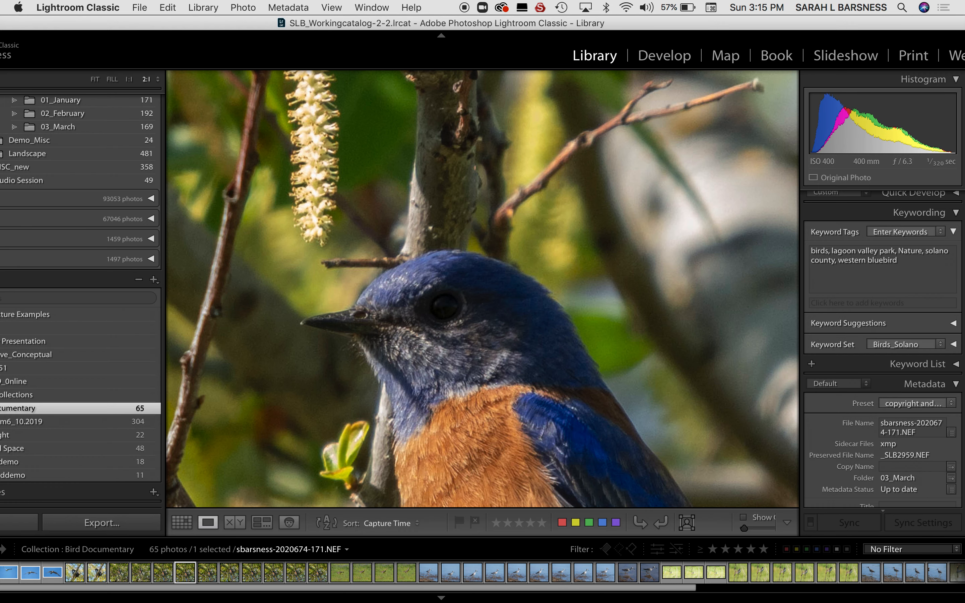
key("p")
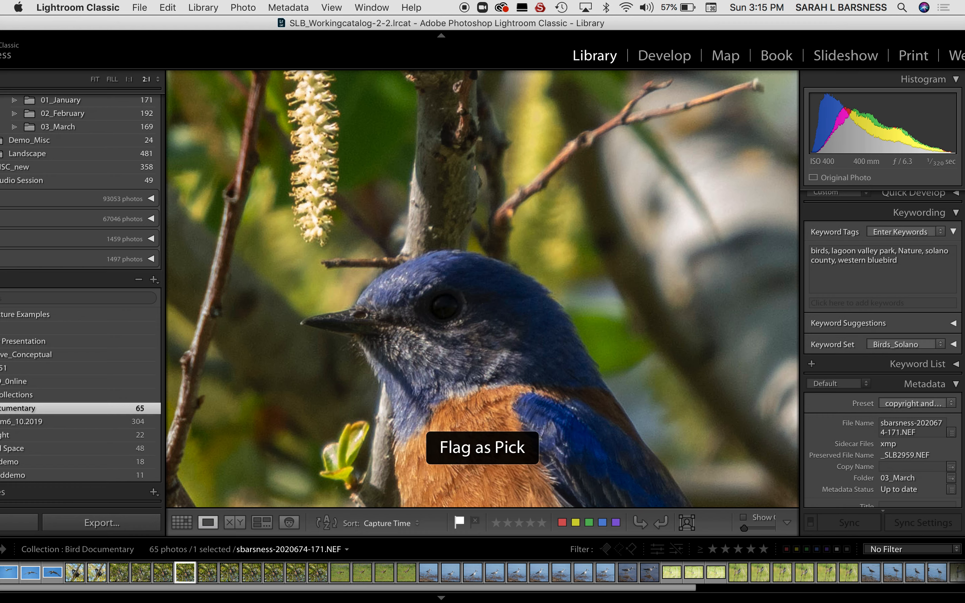
key("g")
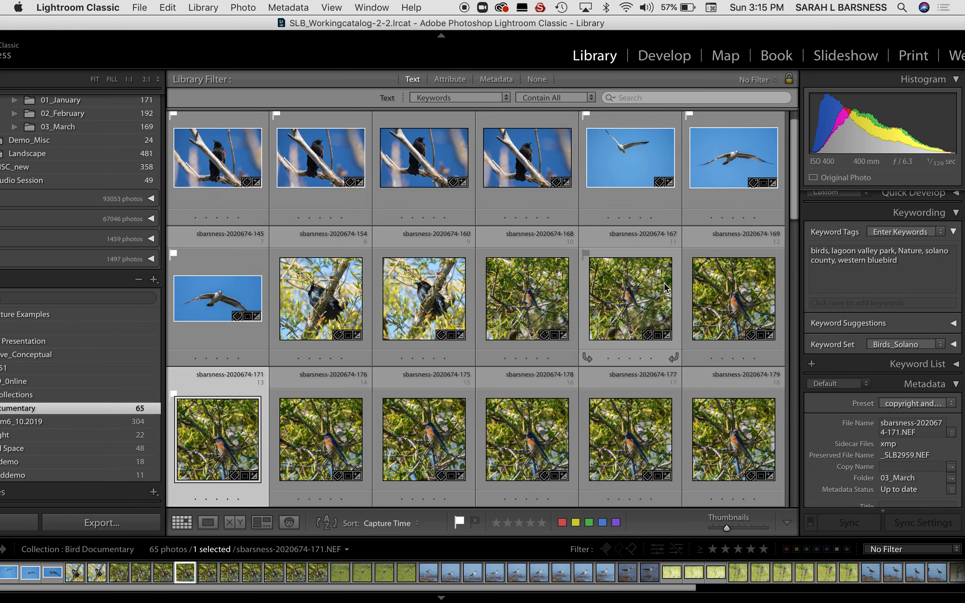
- Filter the collection grid by the keyword text "western blue"
left_click(675, 100)
type("western blue")
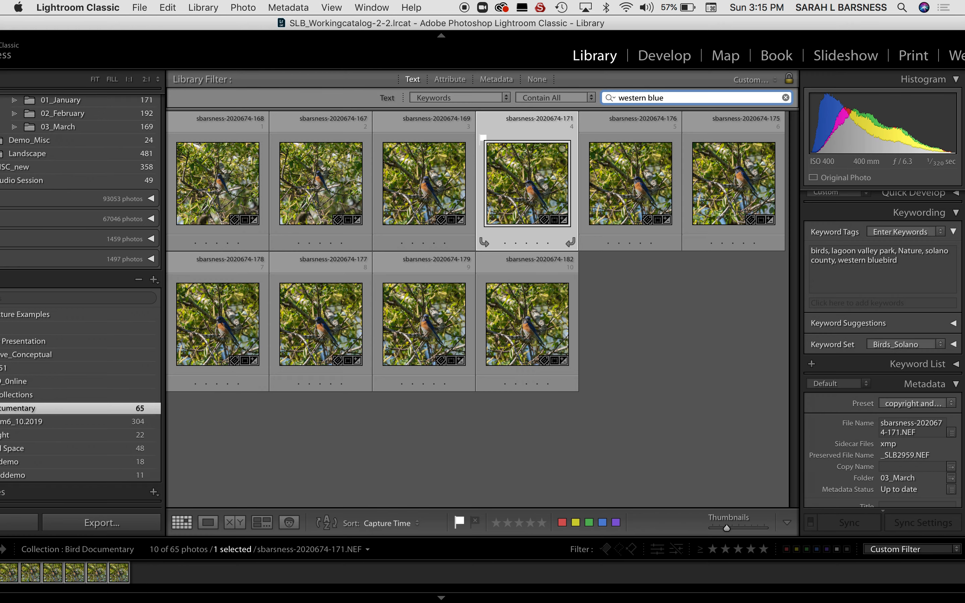
key("super+a")
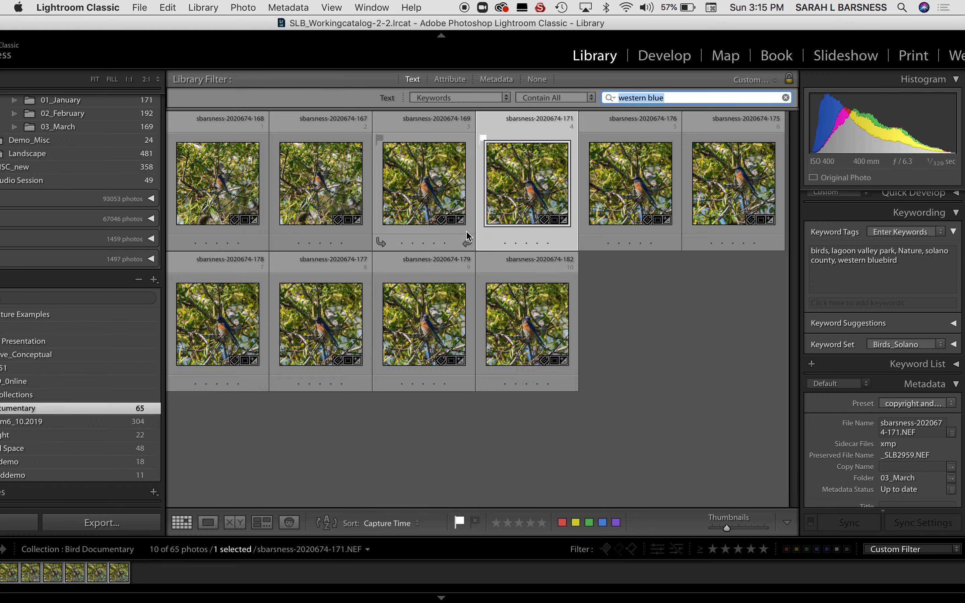
- Remove bluebird photos 168, 167 and 169 and all those from 176 through 182 from the collection, keeping the flagged 171
left_click(206, 205)
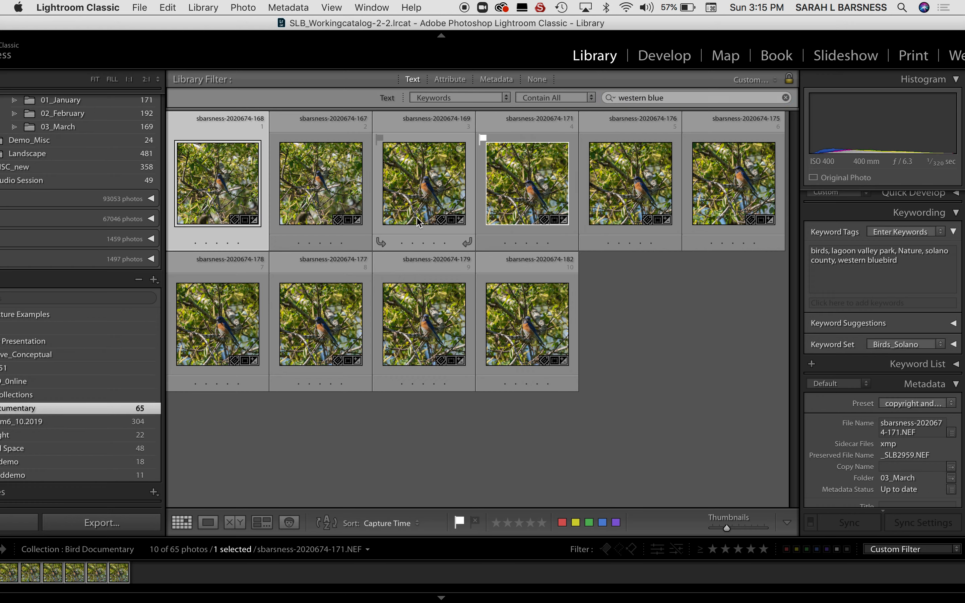
left_click(438, 216, "shift")
key("Delete")
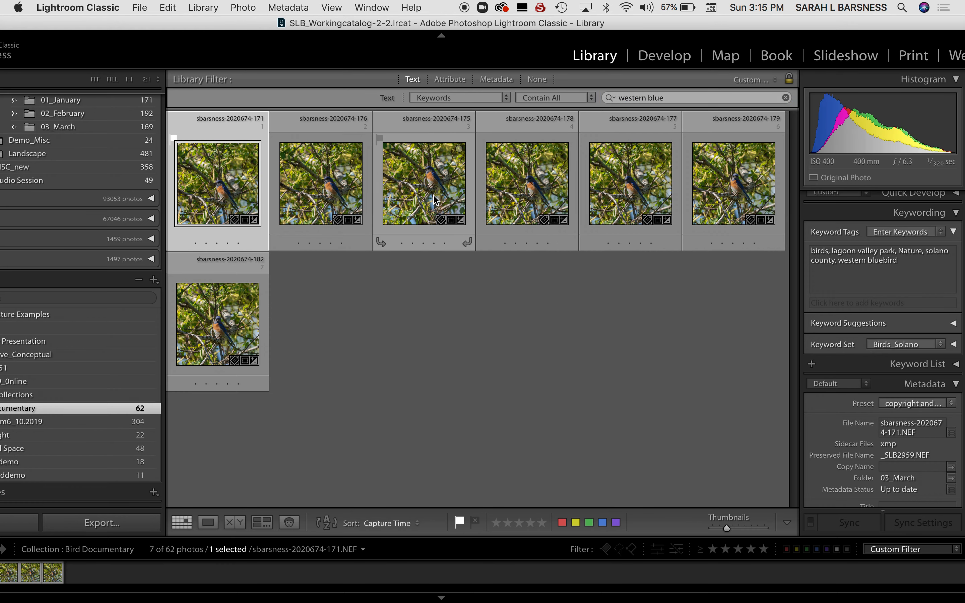
left_click(322, 188)
left_click(236, 350, "shift")
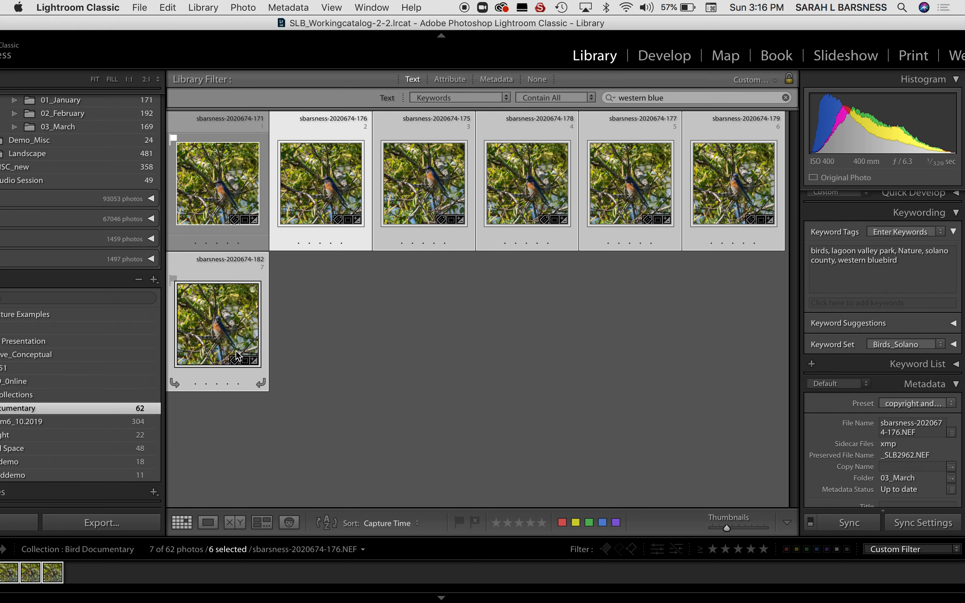
key("Delete")
- Change the keyword filter text to "western me" to isolate the western meadowlark photos
left_click(671, 95)
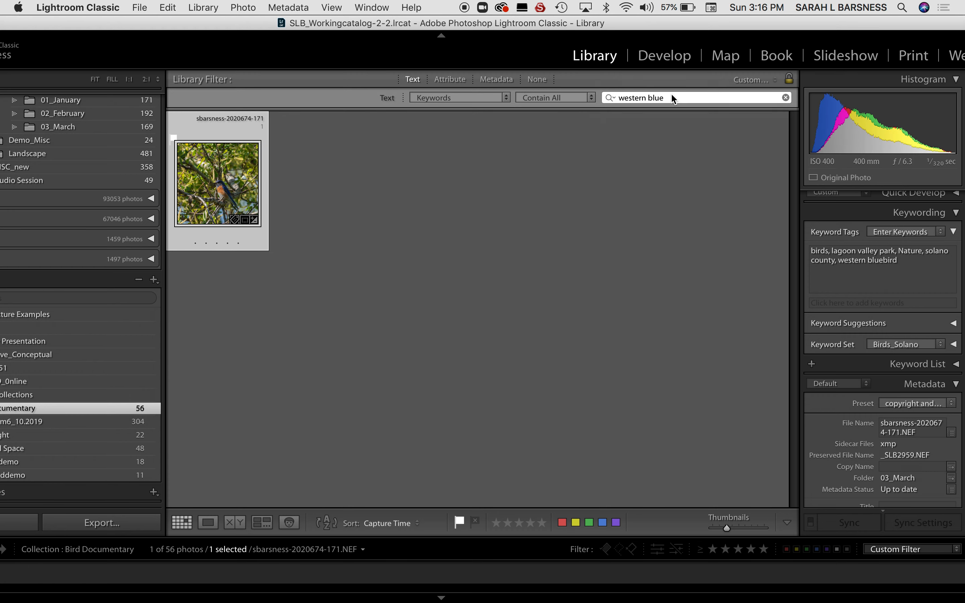
key("BackSpace")
key("BackSpace")
key("BackSpace")
key("BackSpace")
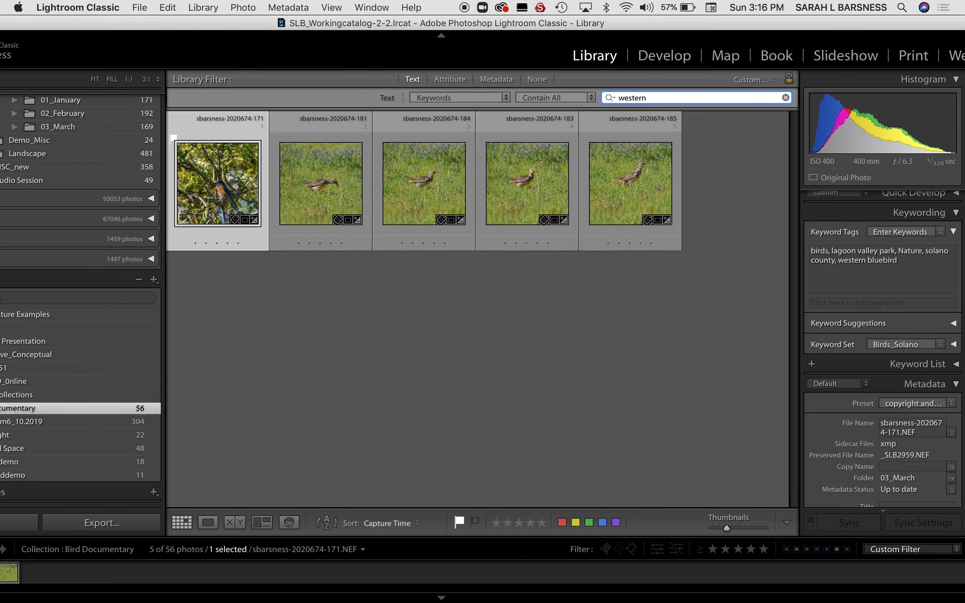
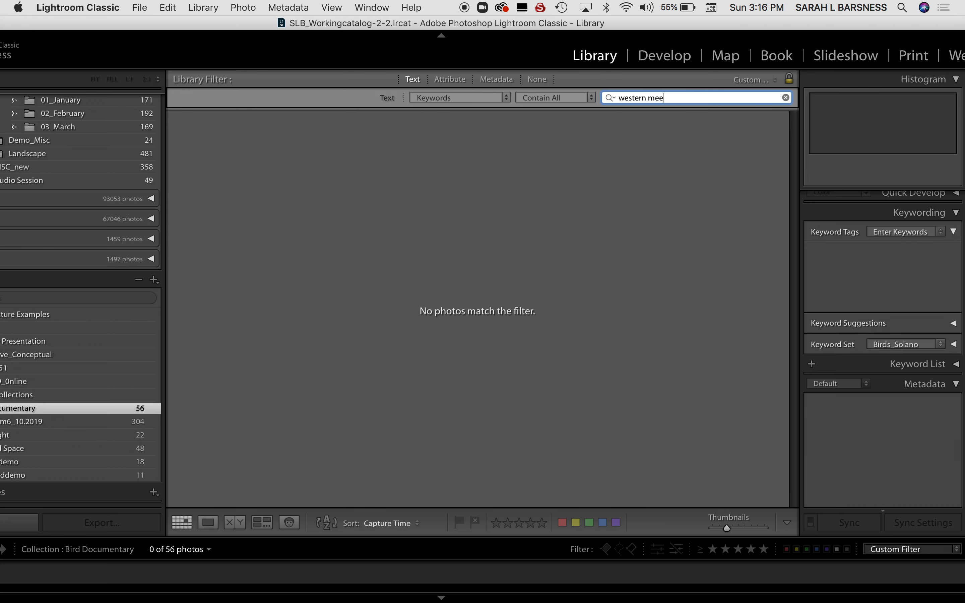
key("BackSpace")
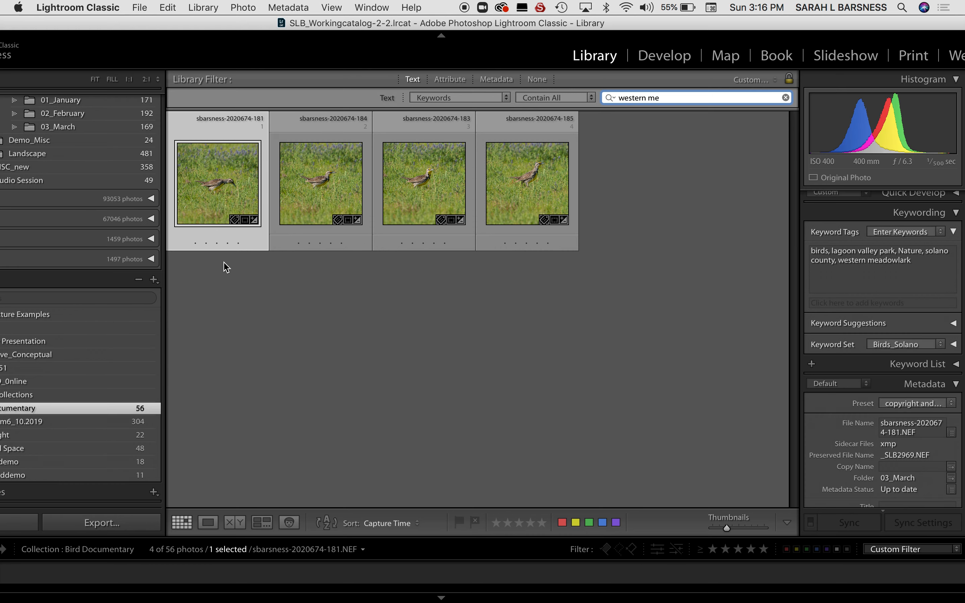
- Examine meadowlark photos 181, 184, 183 and 185 magnified, and flag photo 183 as a pick
left_click(201, 201)
key("z")
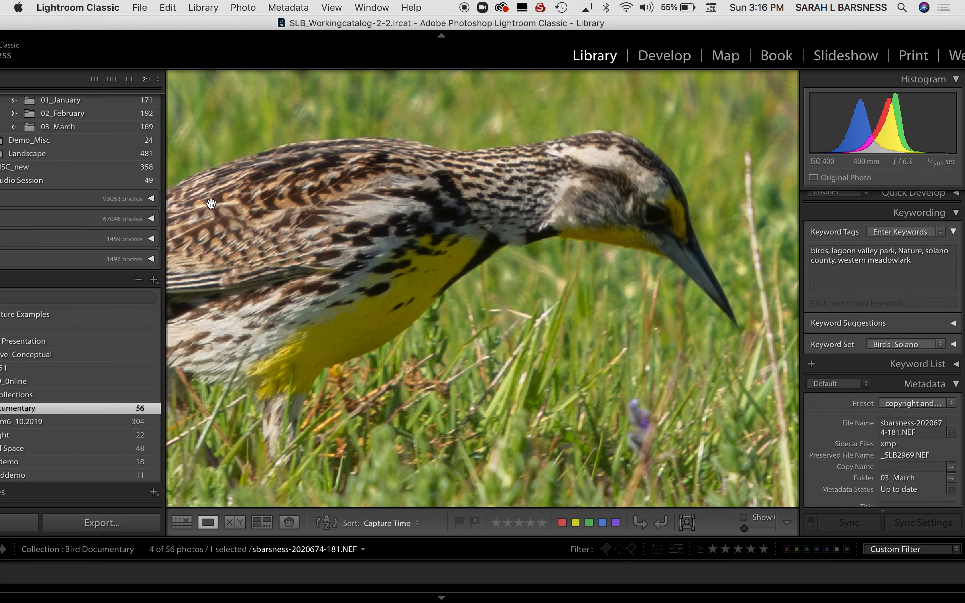
key("Right")
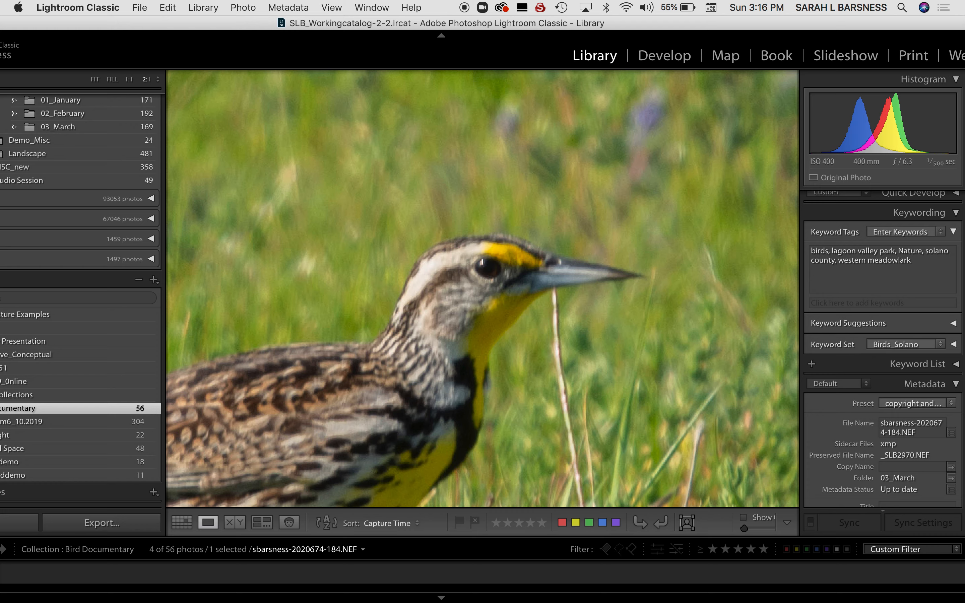
key("Right")
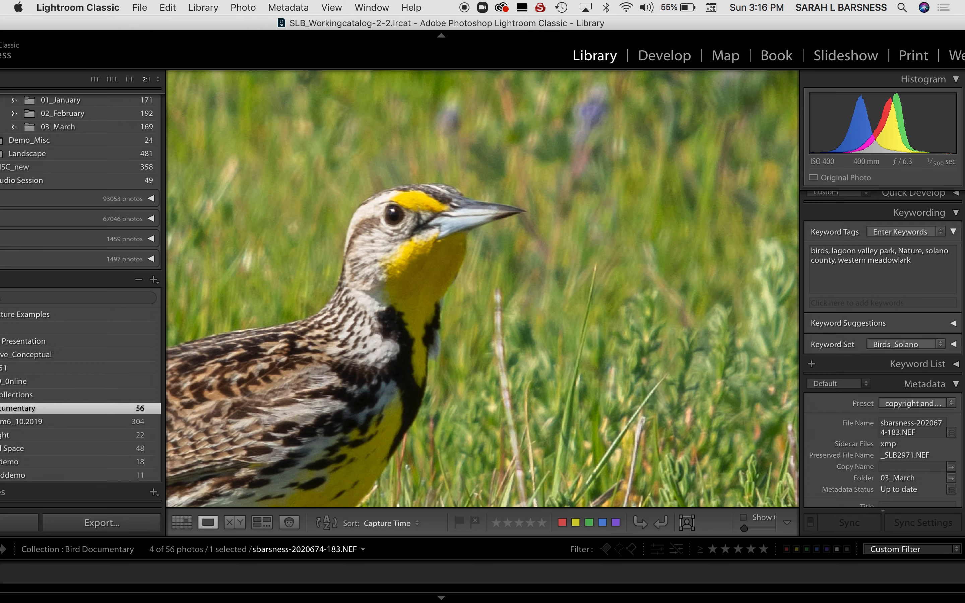
key("p")
key("Right")
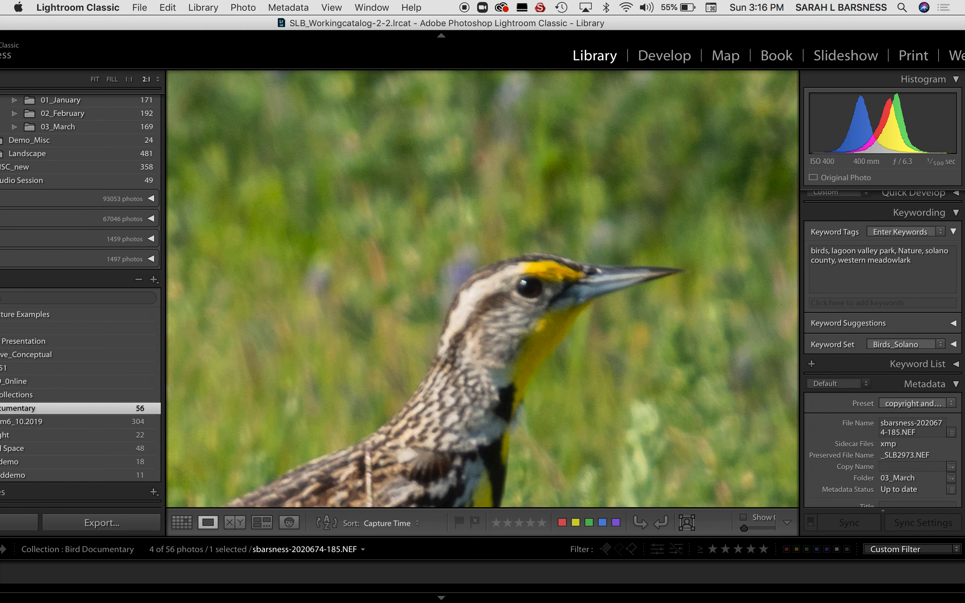
key("g")
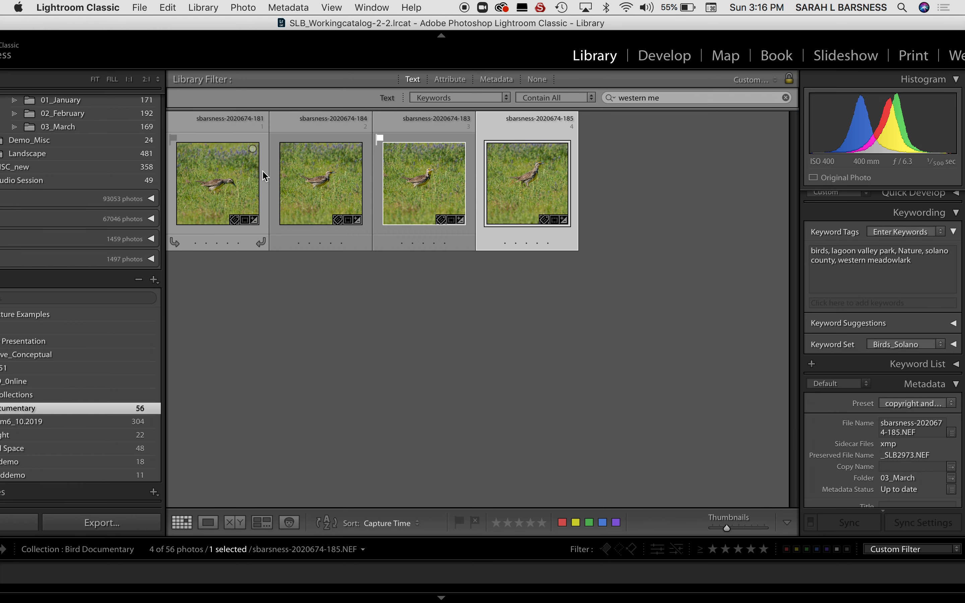
- Remove meadowlark photos 181, 184 and 185 from the collection
left_click(203, 184)
key("Delete")
key("Delete")
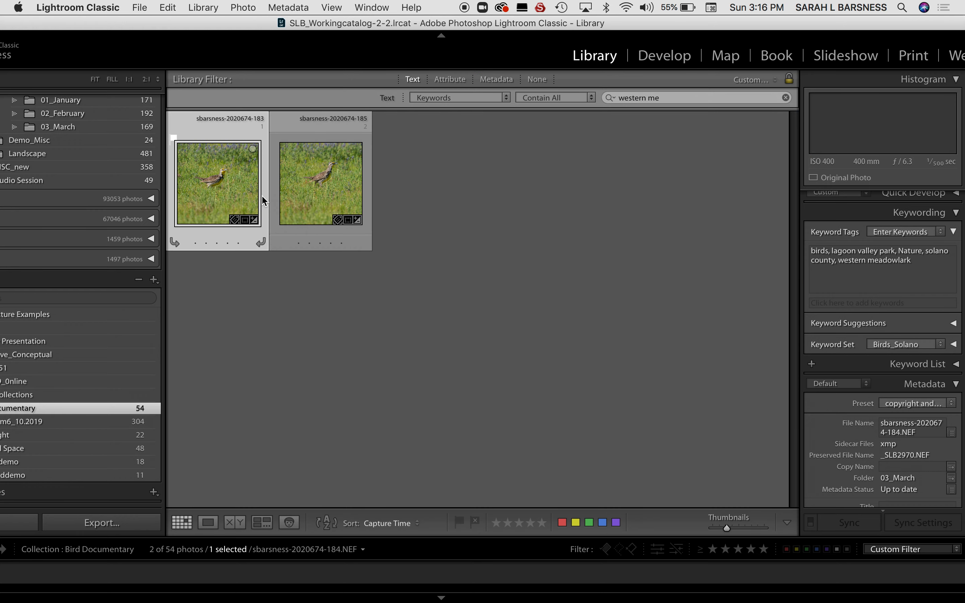
left_click(313, 171)
key("Delete")
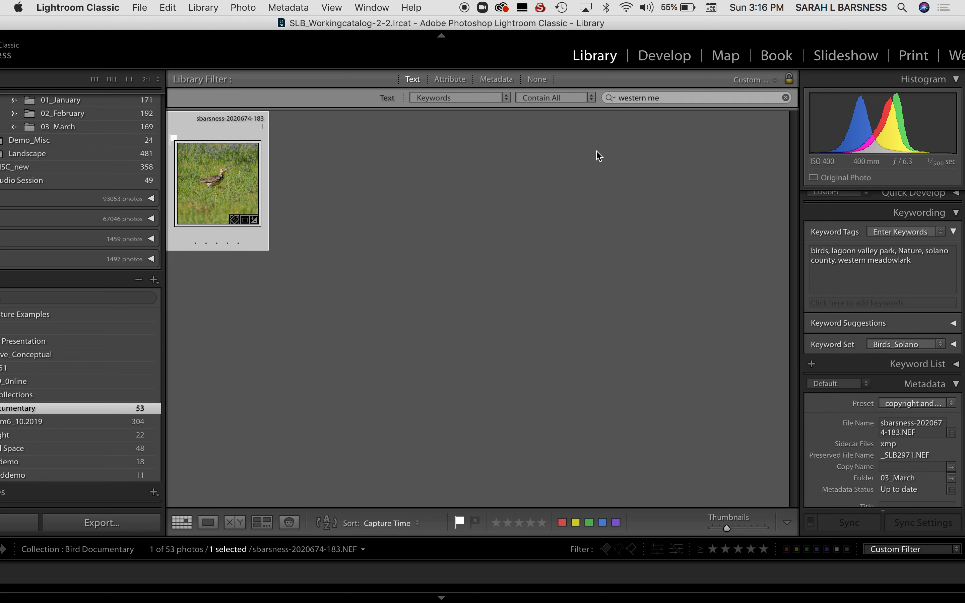
- Replace the keyword filter text with "great" to isolate the greater yellowlegs photos
left_click(676, 98)
key("super+a")
key("BackSpace")
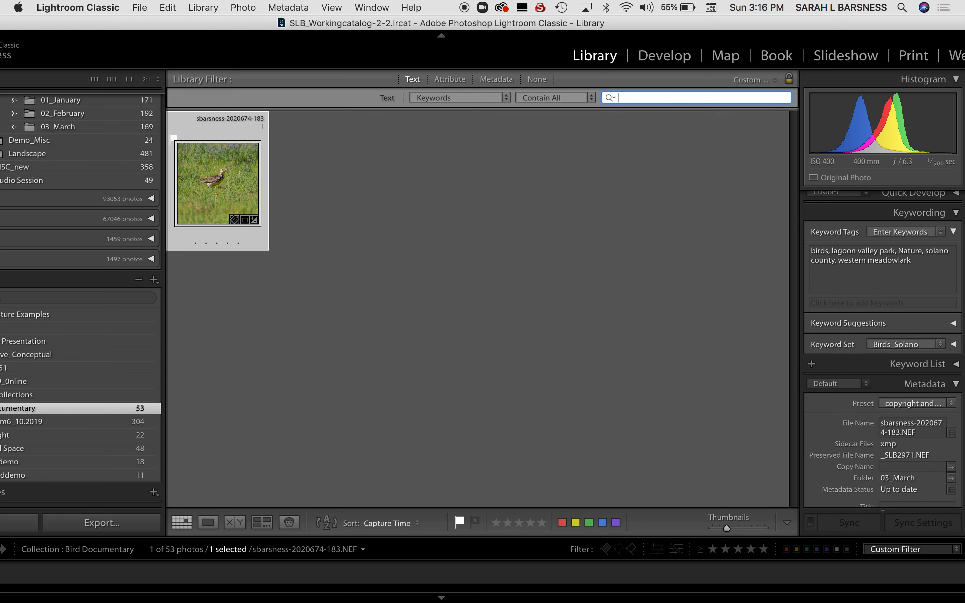
scroll(688, 335, "down", 5)
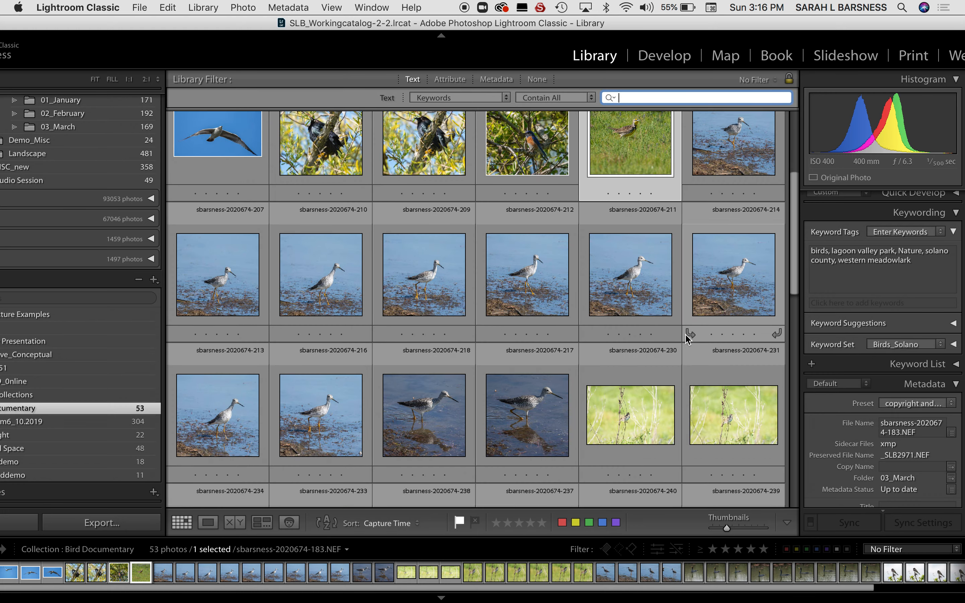
type("great")
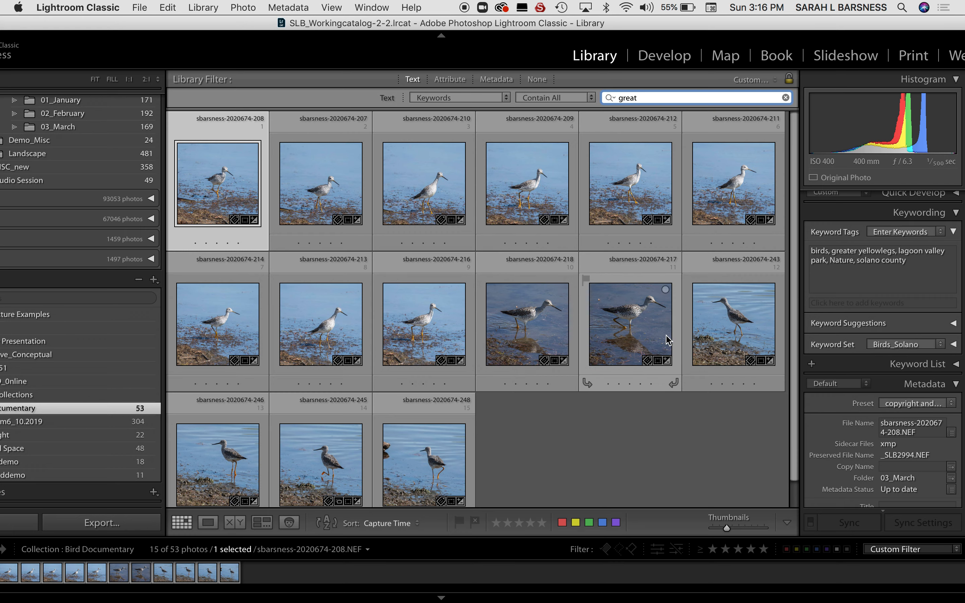
- Remove yellowlegs photos 243 through 248 and 208 through 216 from the collection, keeping the dark-water photos 218 and 217
left_click(731, 338)
left_click(424, 461, "shift")
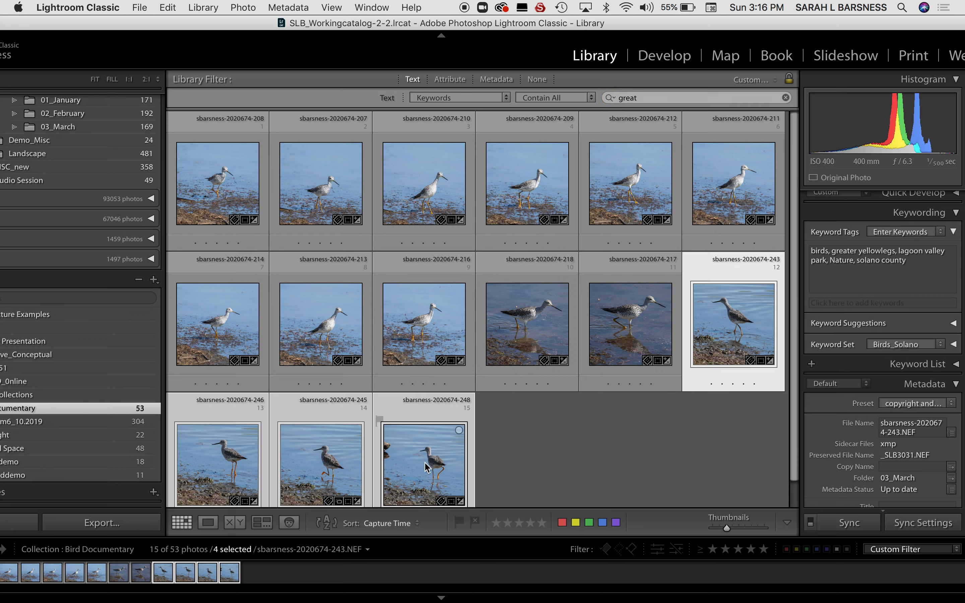
key("Delete")
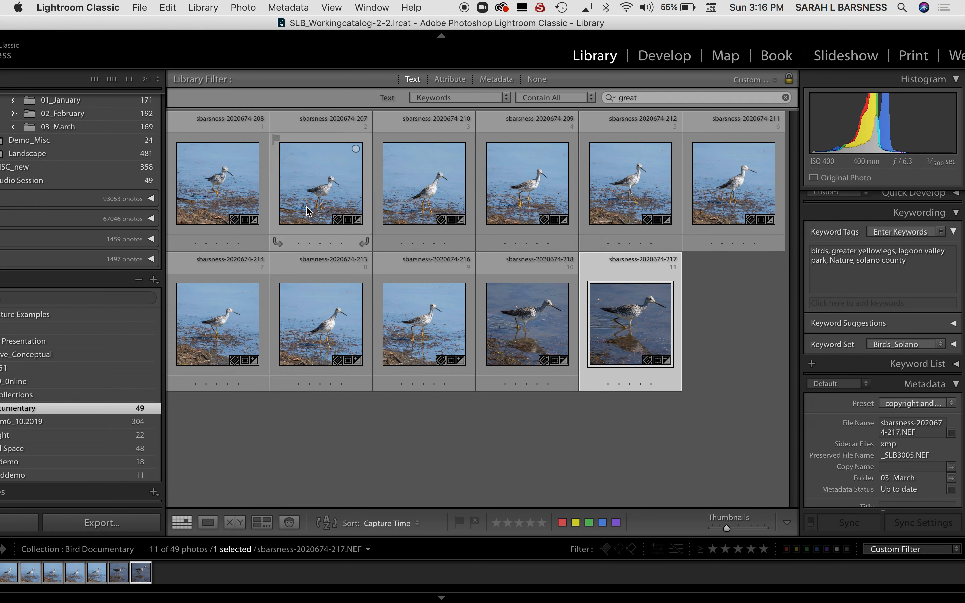
left_click(214, 196)
left_click(405, 307, "shift")
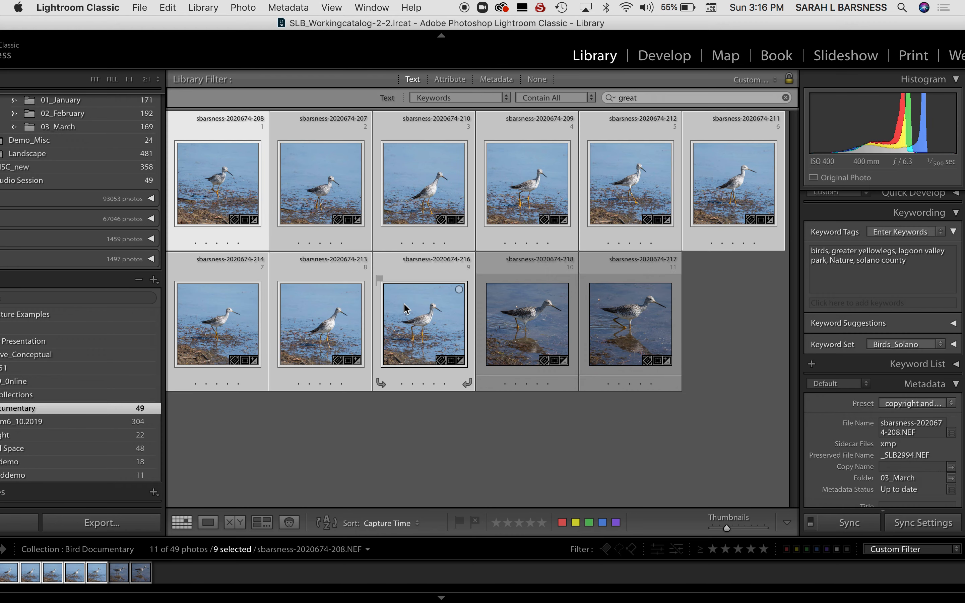
key("BackSpace")
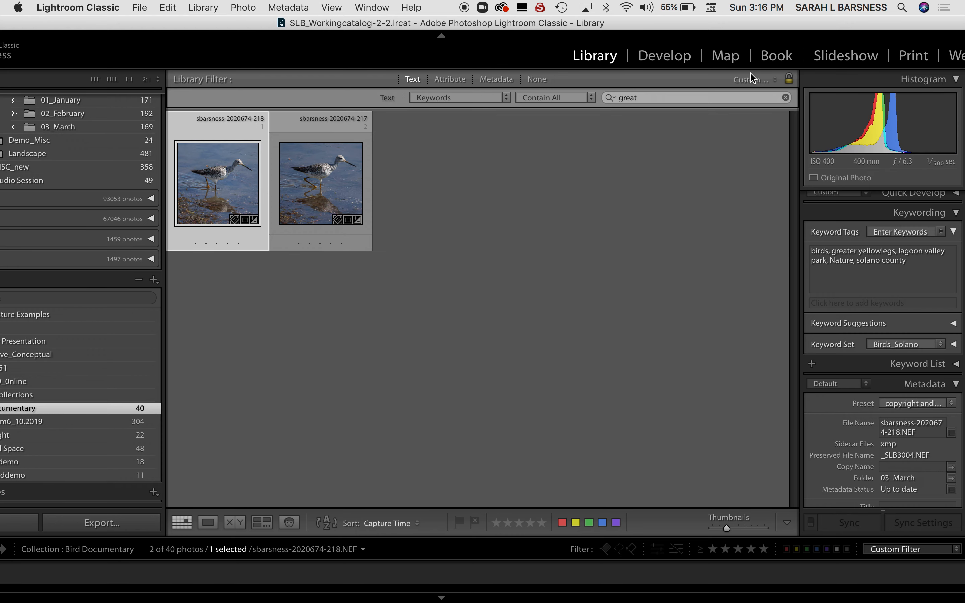
- Clear the keyword filter and remove the distant Lincoln's sparrow photos 230, 231 and 234 from the collection
left_click(689, 103)
key("BackSpace")
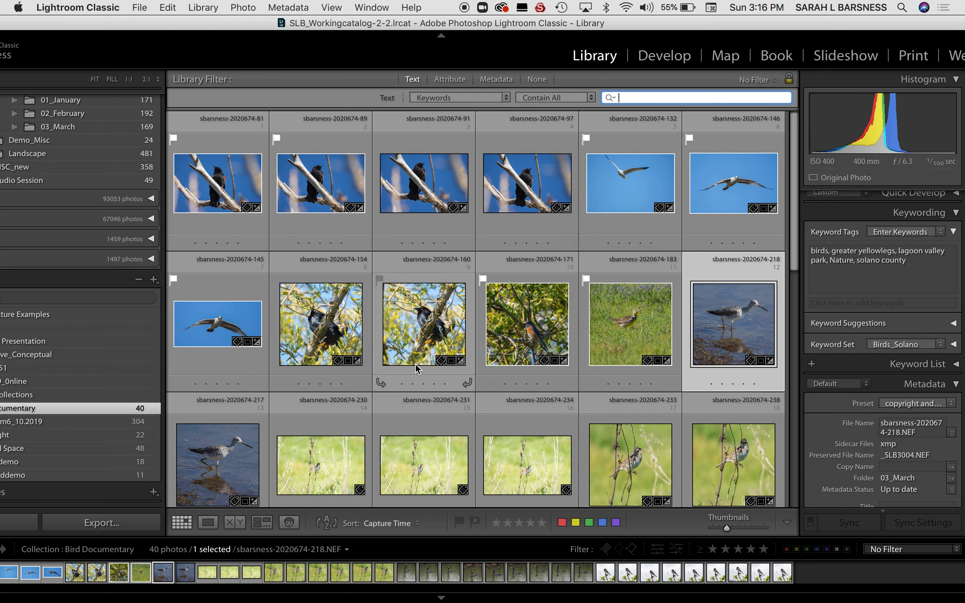
scroll(416, 363, "down", 5)
left_click(318, 284)
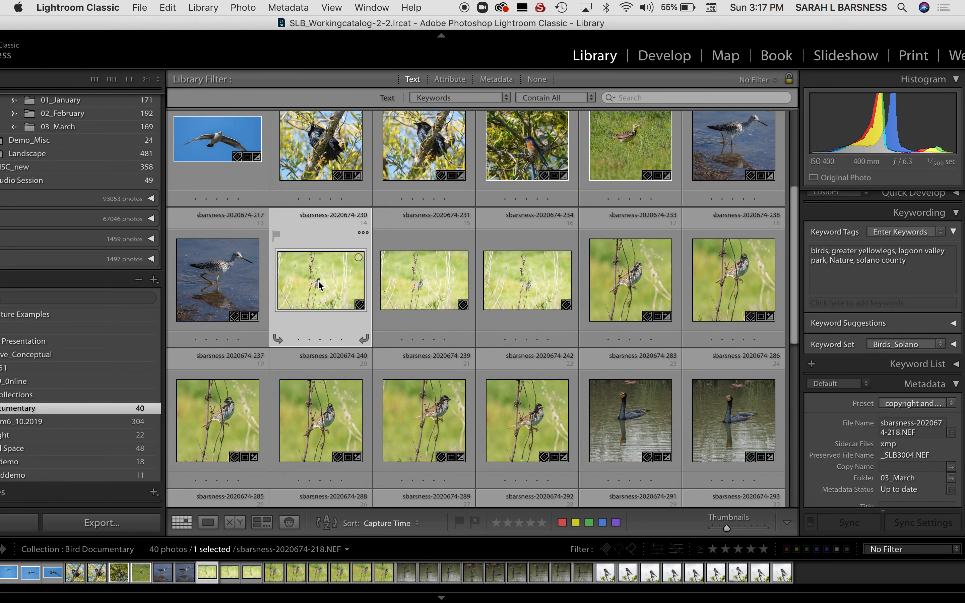
left_click(516, 289, "shift")
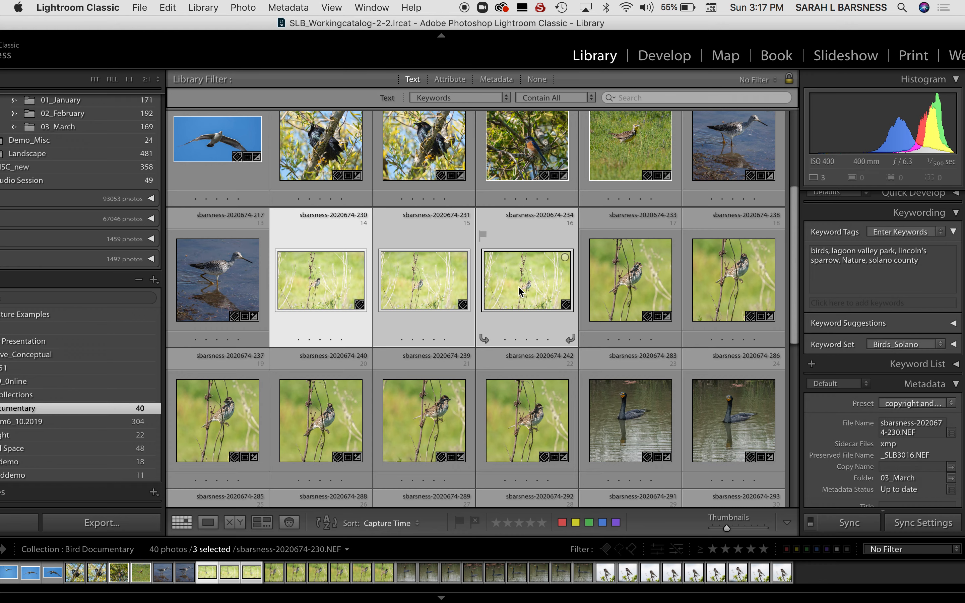
key("Delete")
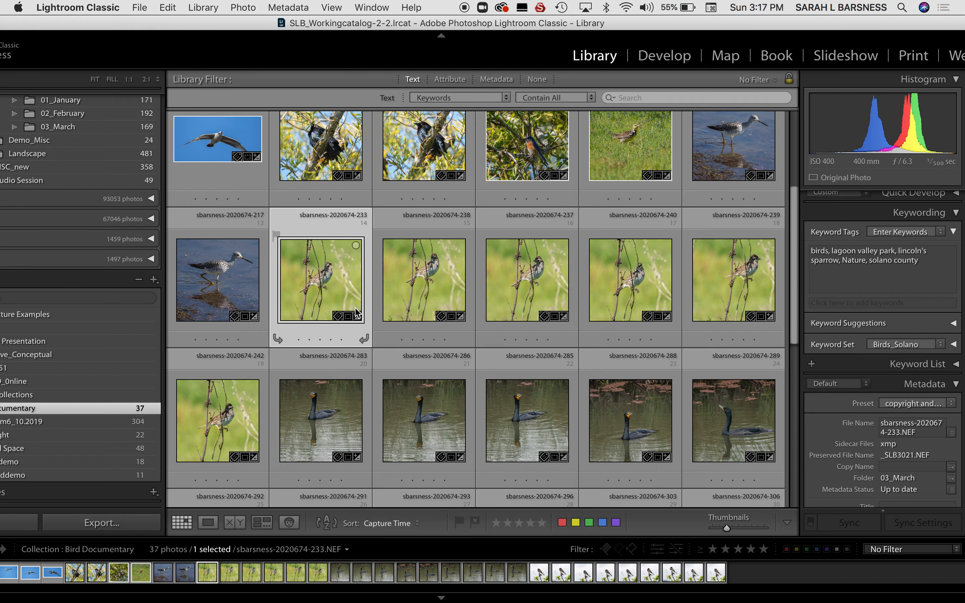
- Inspect Lincoln's sparrow photo 233 magnified and flag it as a pick
key("z")
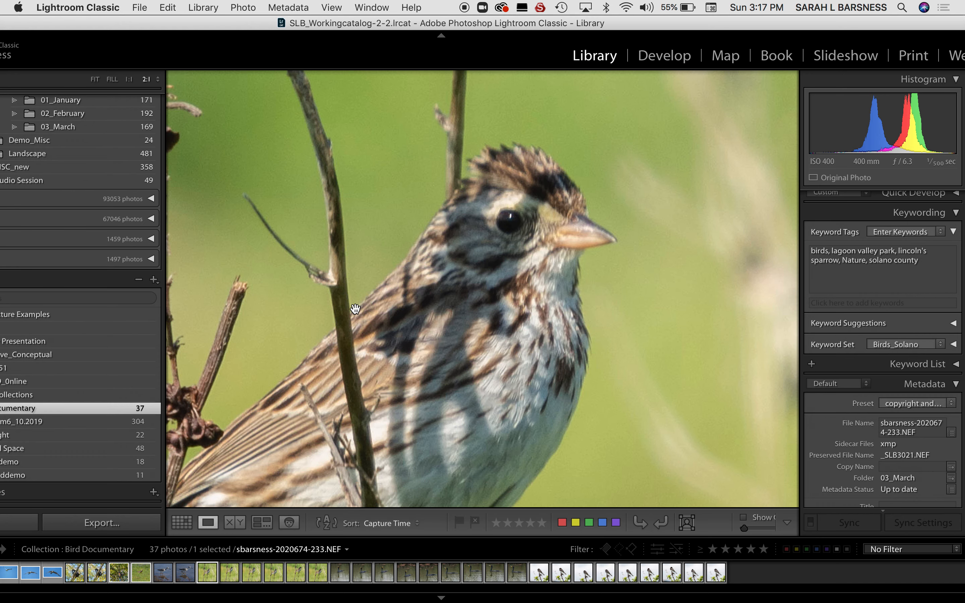
key("p")
key("g")
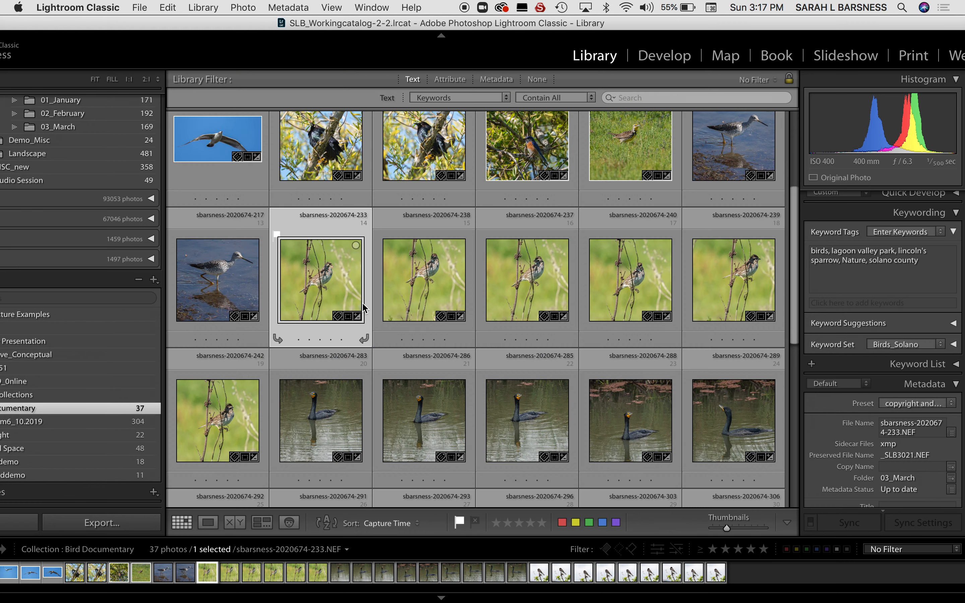
- Remove the duplicate Lincoln's sparrow photos 238, 237, 240, 239 and 242 from the collection, keeping 233
left_click(426, 295)
left_click(212, 433, "shift")
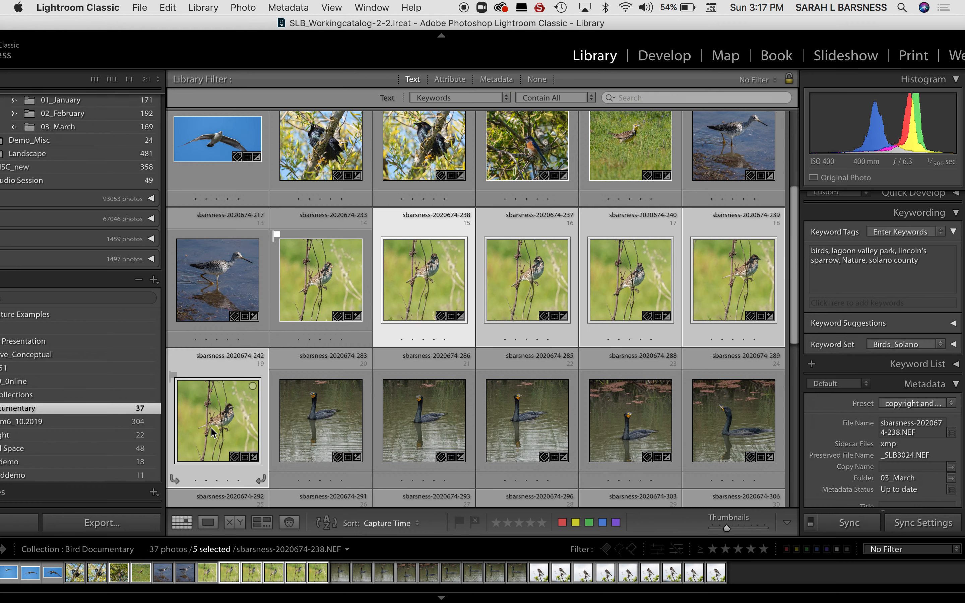
key("Delete")
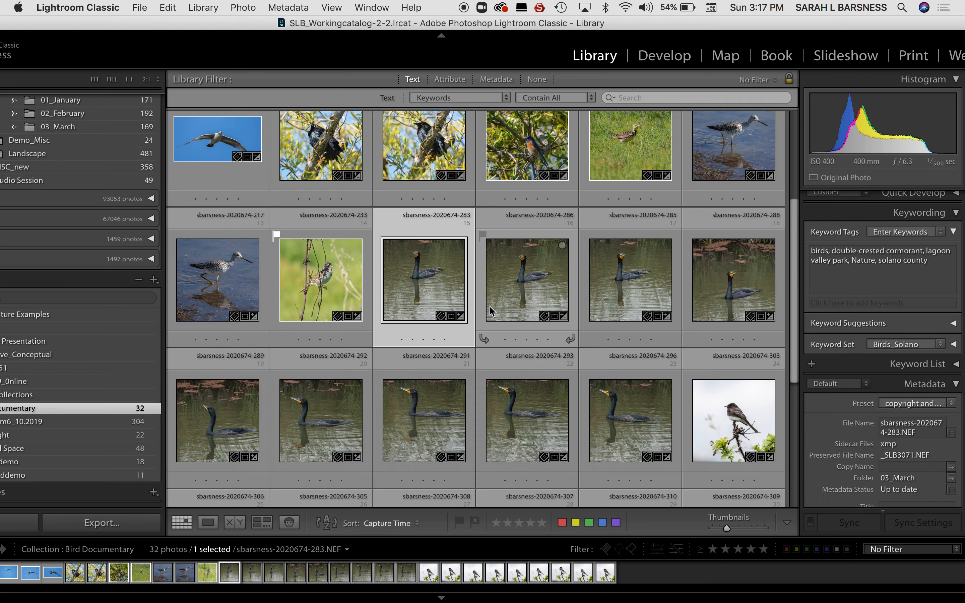
- Compare cormorant photos 283 and 286 magnified on the head and flag 286 as a pick
key("z")
scroll(490, 306, "up", 5)
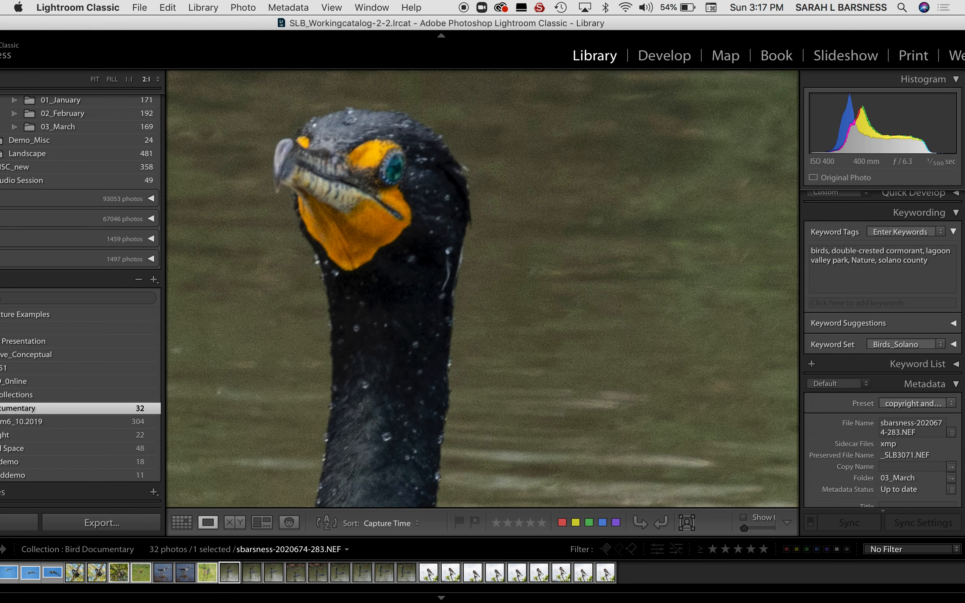
key("Right")
key("p")
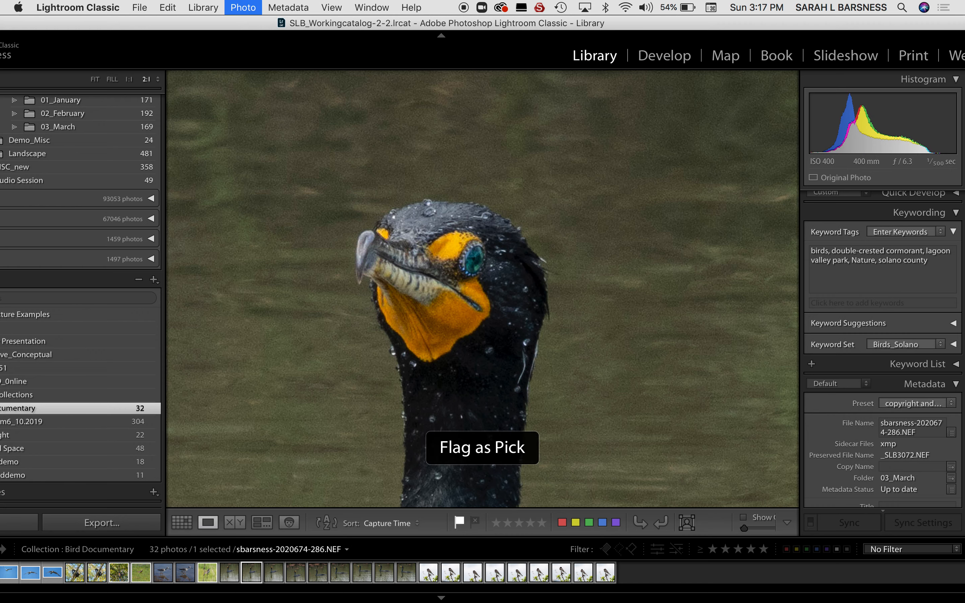
key("g")
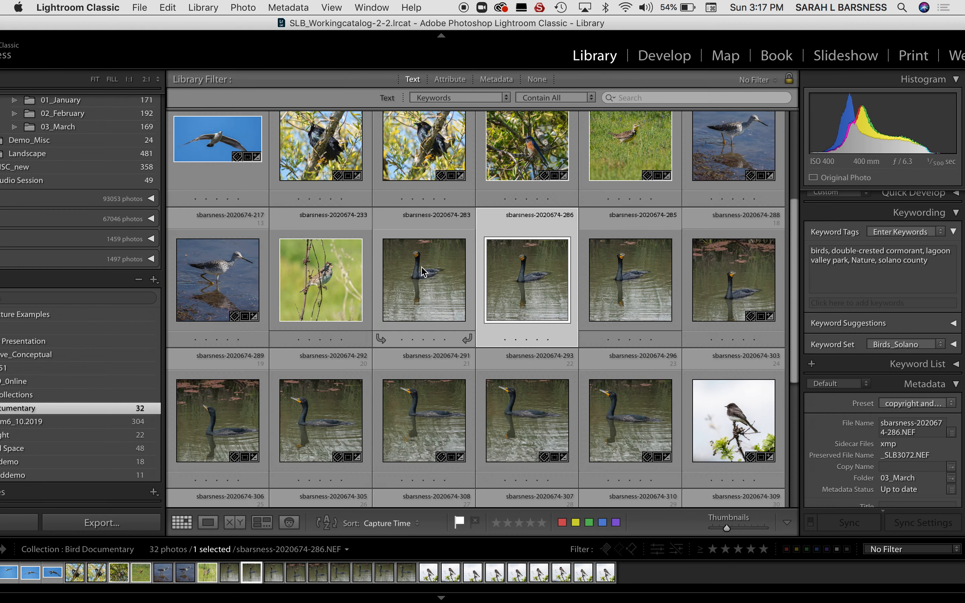
- Remove cormorant photo 283 and the run from 285 through 296 from the collection, keeping the flagged 286
left_click(424, 275)
key("Delete")
left_click(548, 270)
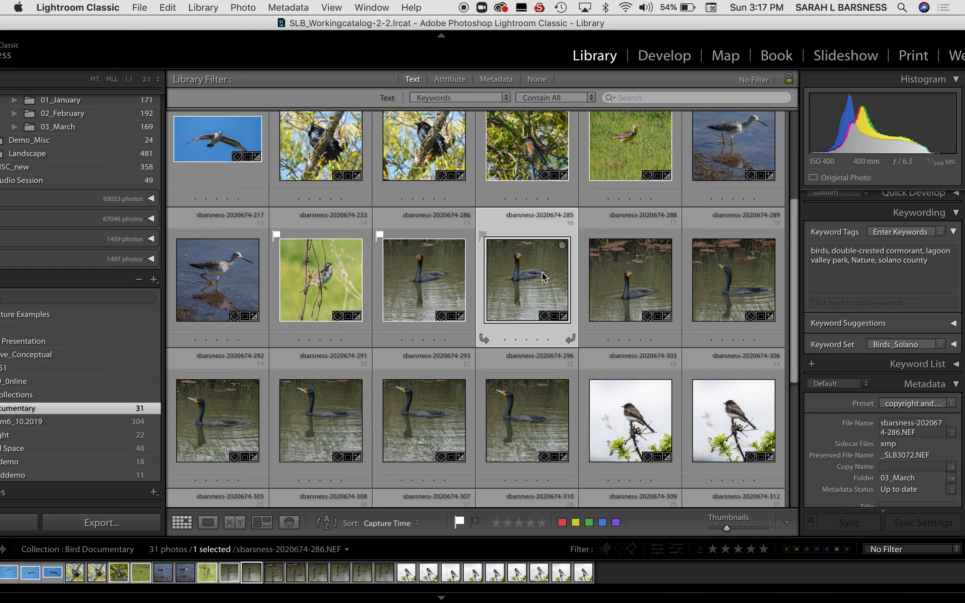
left_click(531, 423, "shift")
key("Delete")
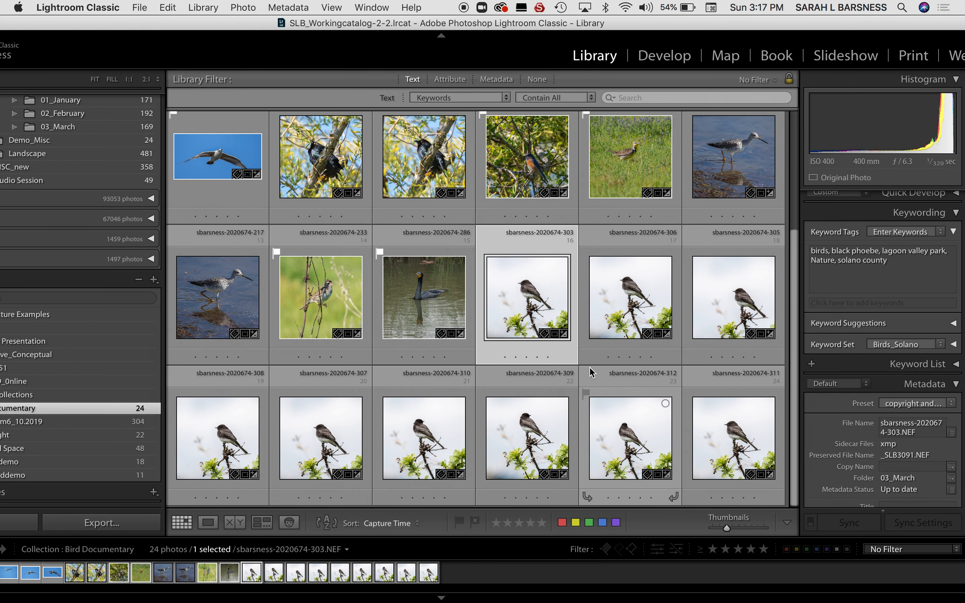
- Compare black phoebe photos 303 and 306 magnified on the head and flag 303 as a pick
key("z")
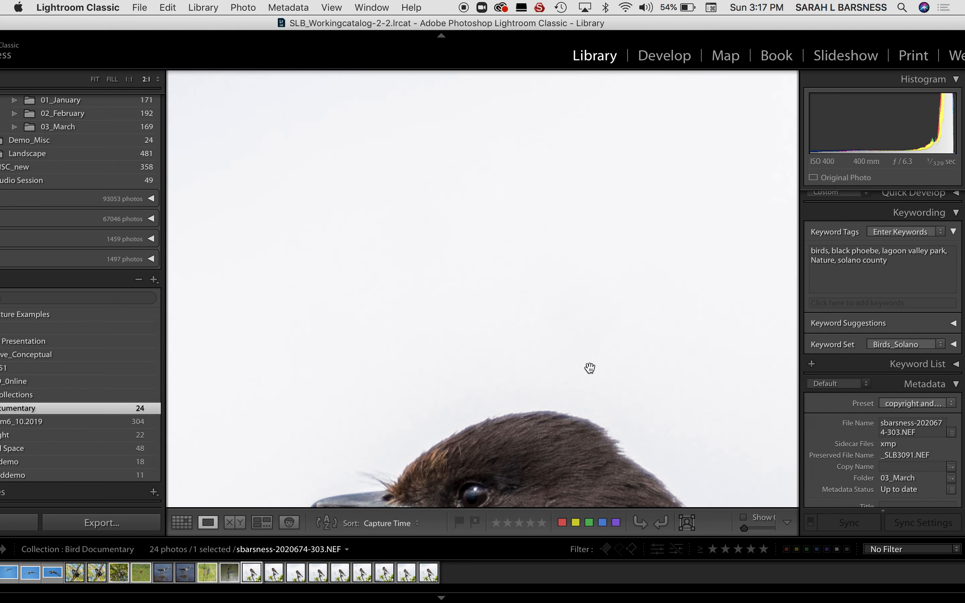
scroll(590, 368, "down", 5)
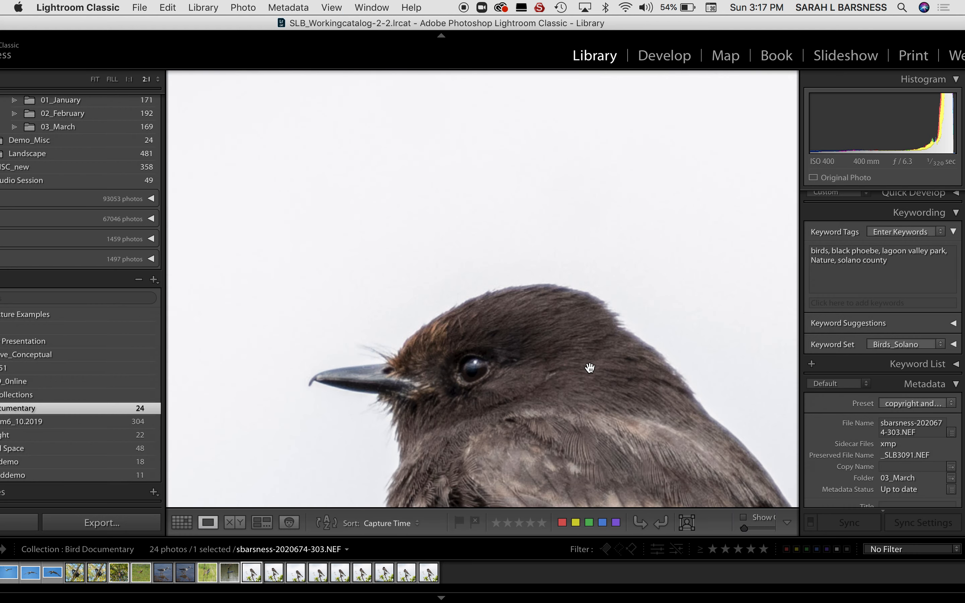
left_click_drag(587, 345, 589, 228)
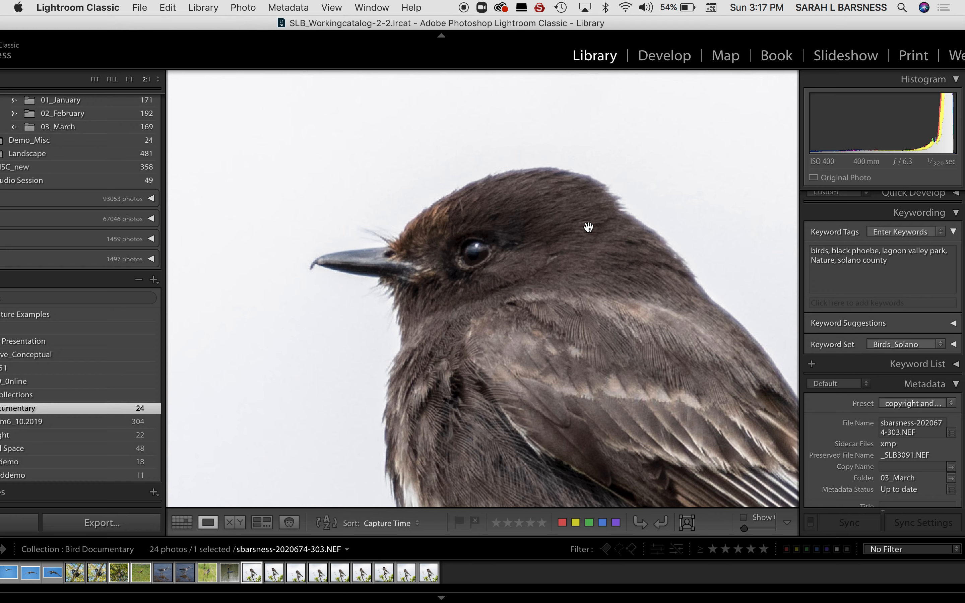
key("Right")
key("Left")
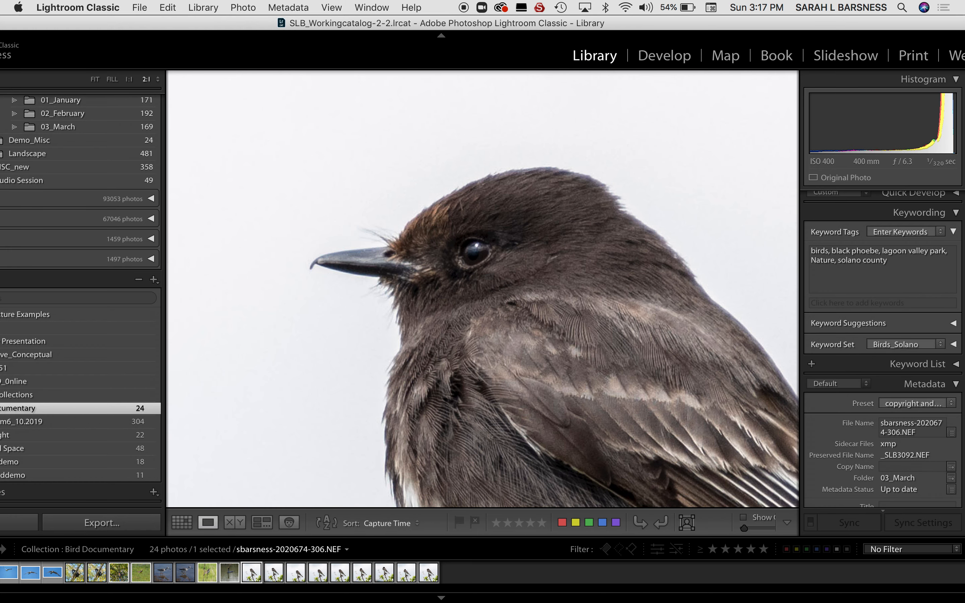
key("p")
key("g")
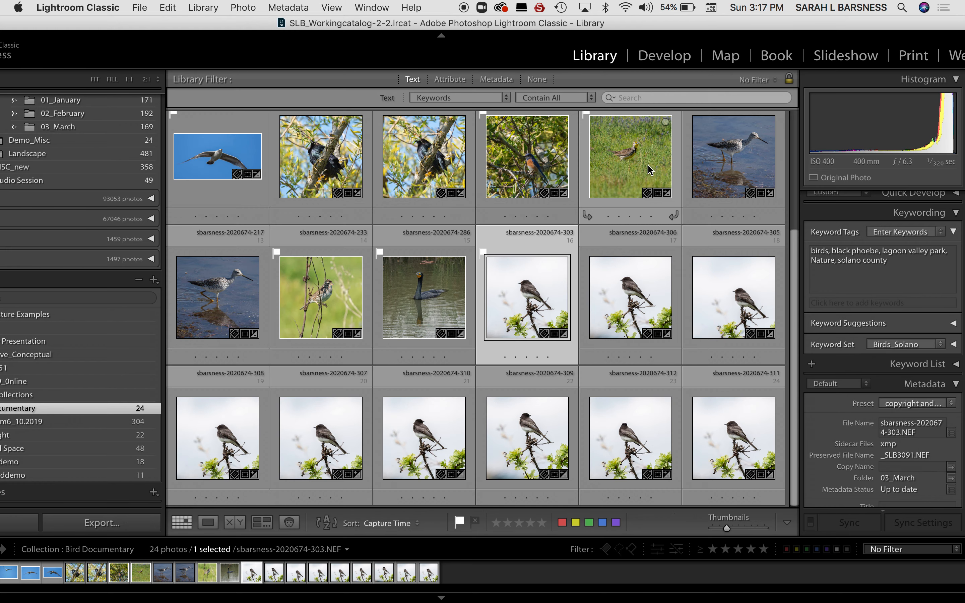
- Remove the other black phoebe photos, from 306 through 311, from the collection
left_click(639, 295)
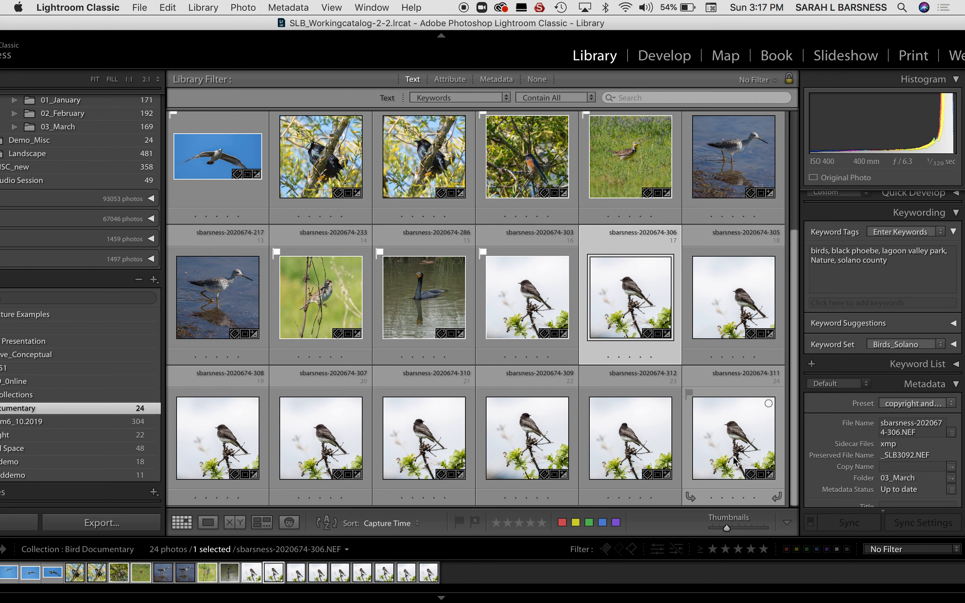
left_click(735, 466, "shift")
key("BackSpace")
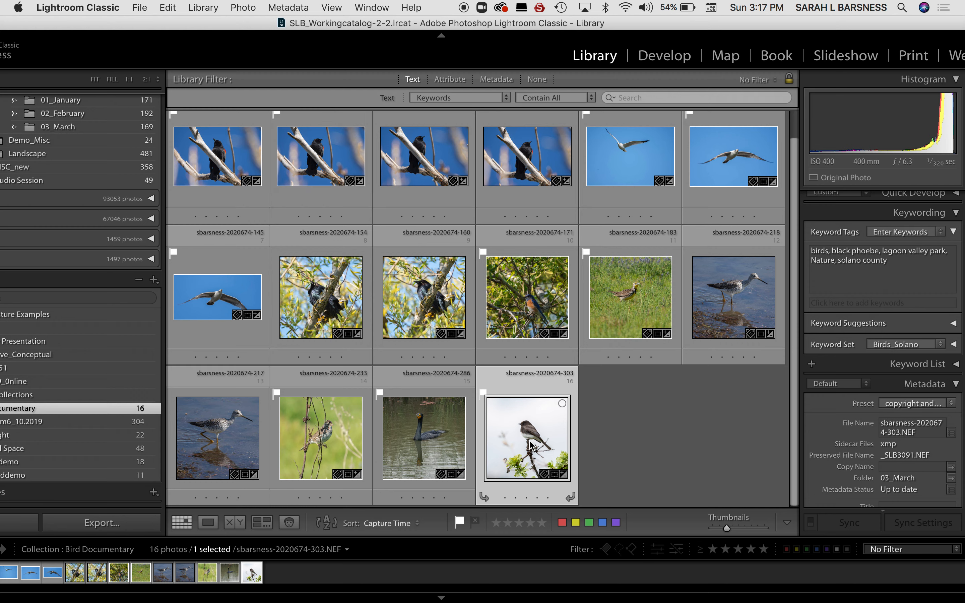
- Remove yellowlegs photo 218 and Brewer's blackbird photo 160 from the collection, keeping 217 and 154
left_click(754, 318)
key("BackSpace")
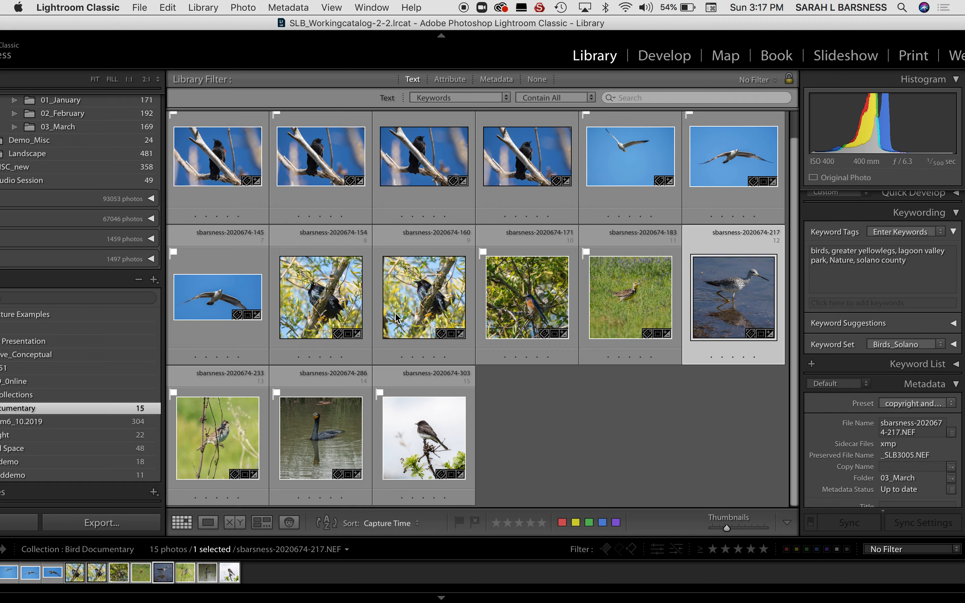
left_click(419, 321)
key("BackSpace")
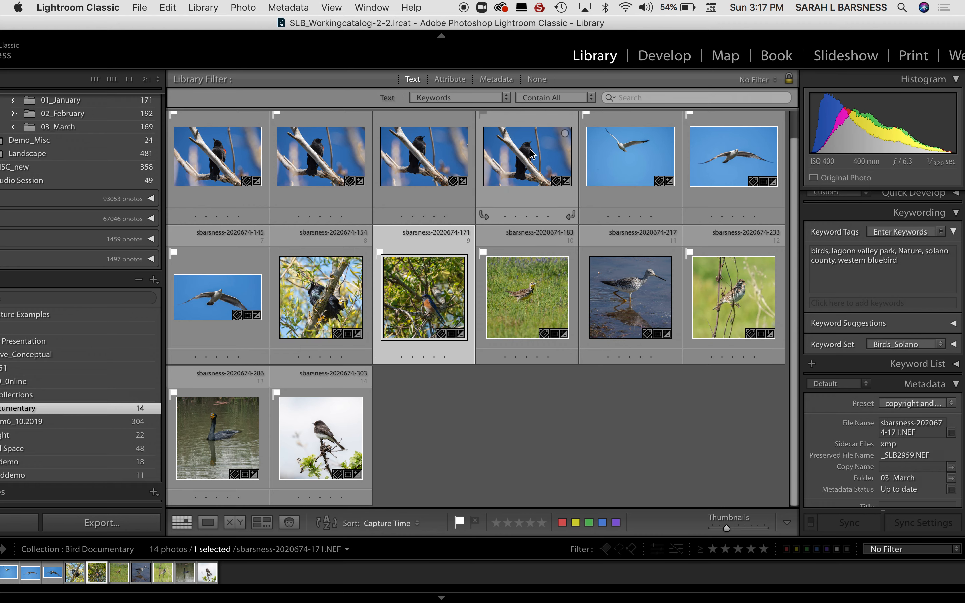
- Remove gull photos 132 and 145 from the collection, keeping only gull photo 146
left_click(646, 166)
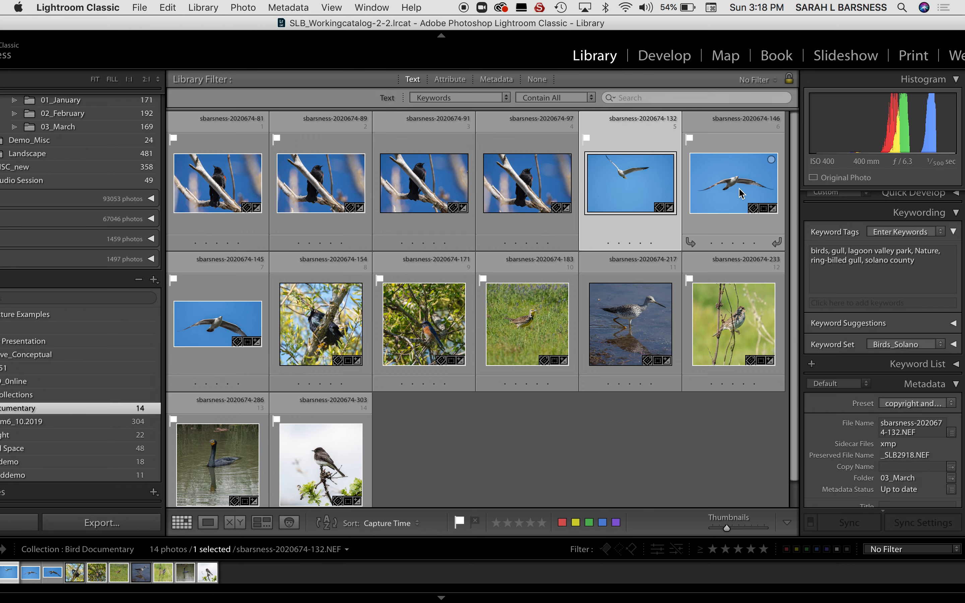
key("Delete")
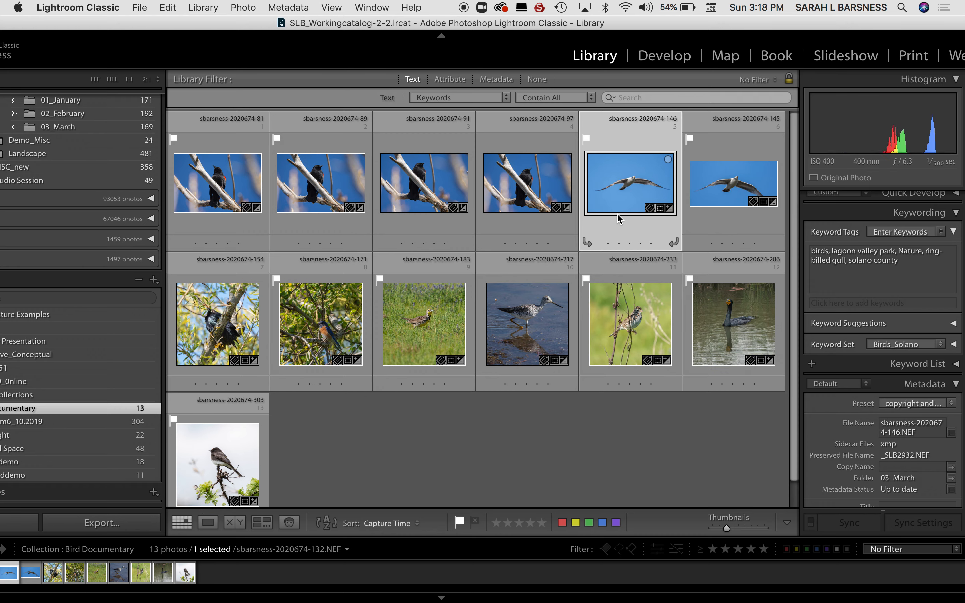
left_click(739, 204)
key("Delete")
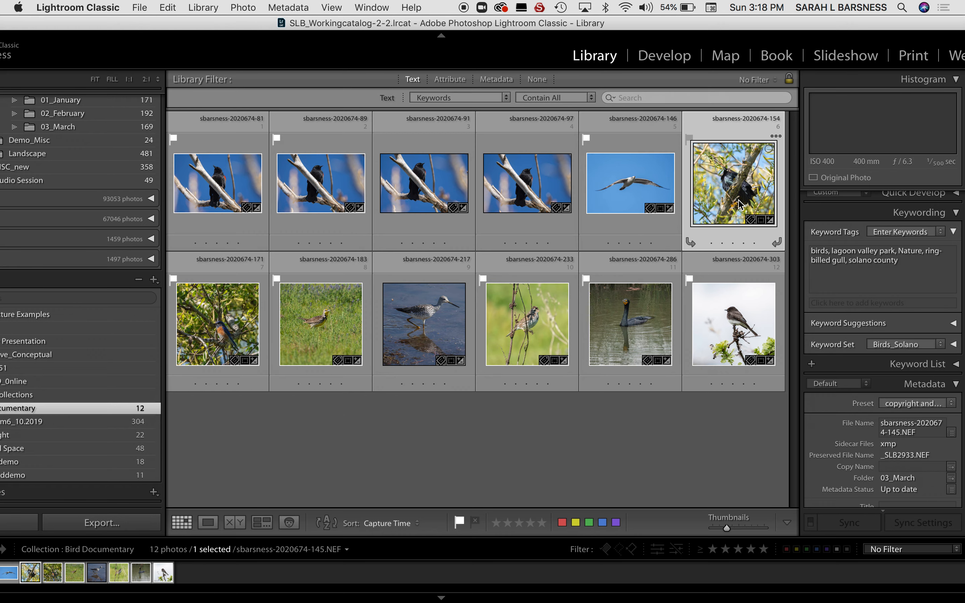
- Remove red-winged blackbird photos 89, 91 and 97 from the collection, keeping photo 81
left_click(331, 199)
left_click(545, 217, "shift")
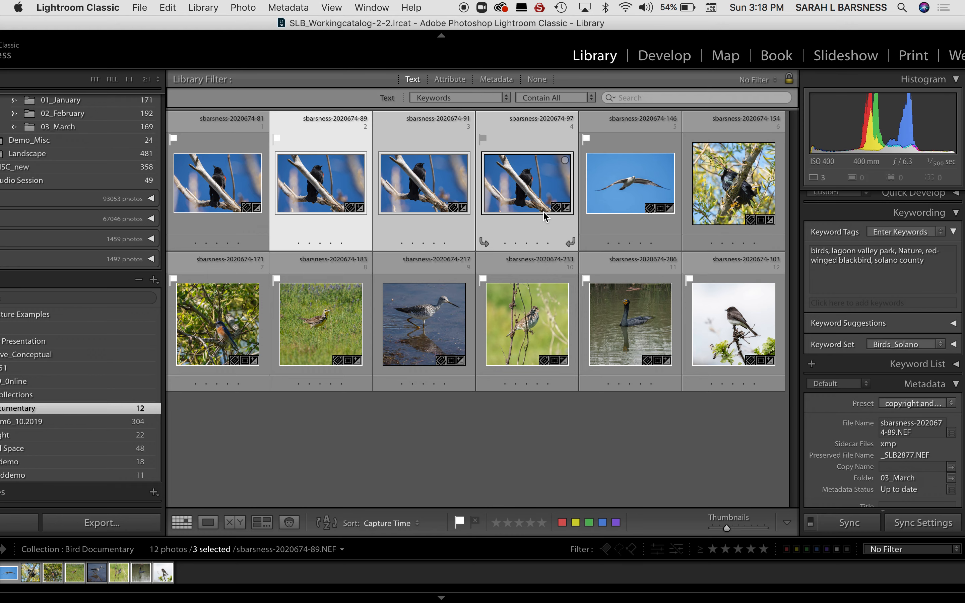
key("Delete")
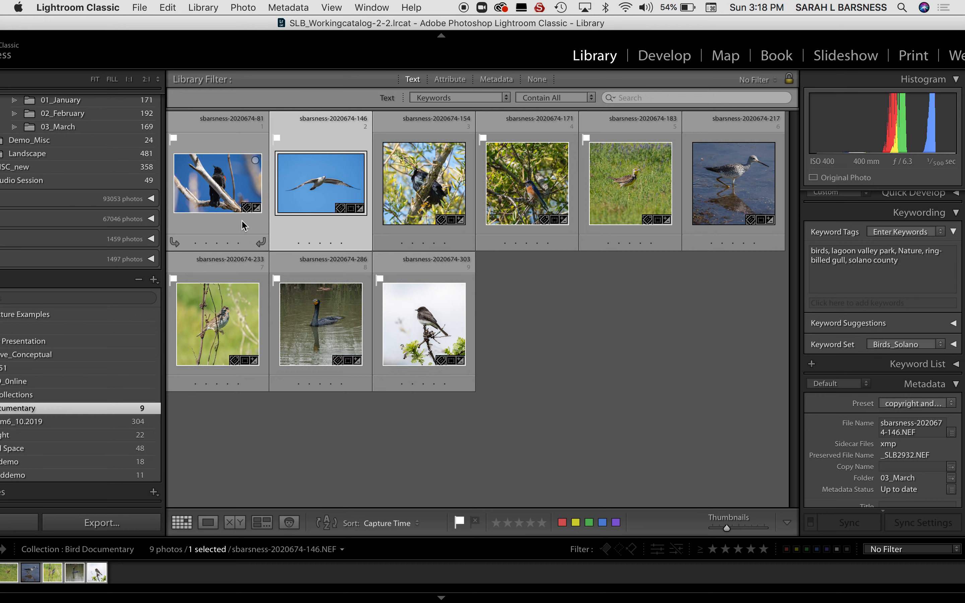
- Show all remaining photos in Survey view, placing the bluebird between the red-winged blackbird and gull, and the yellowlegs after the cormorant
key("super+a")
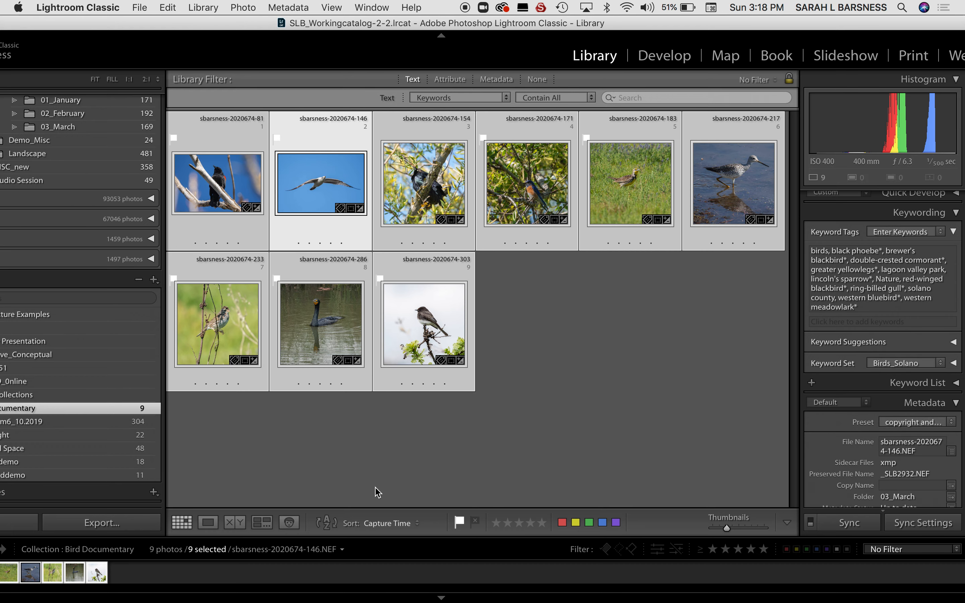
left_click(268, 526)
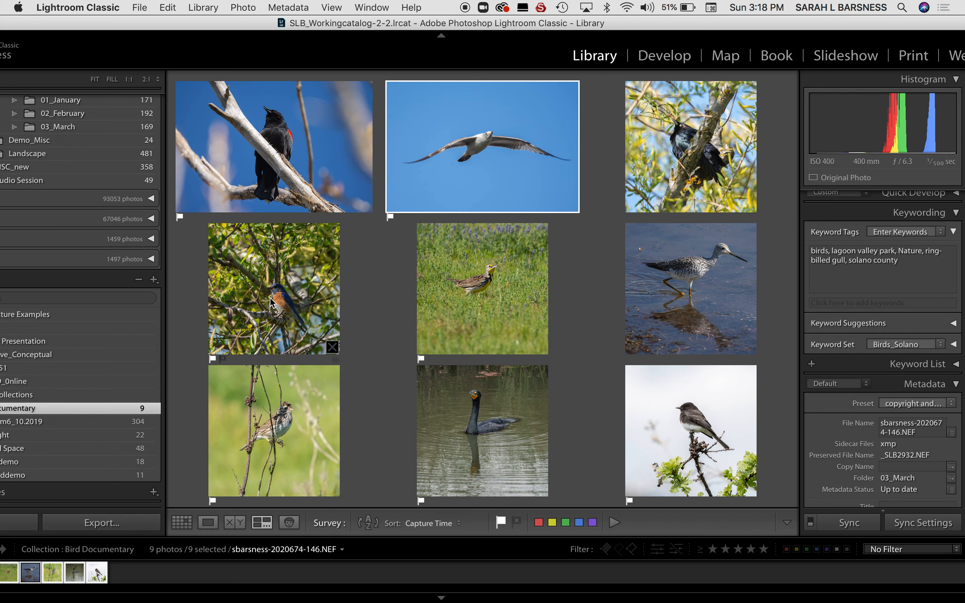
left_click_drag(266, 301, 387, 160)
left_click_drag(624, 304, 581, 433)
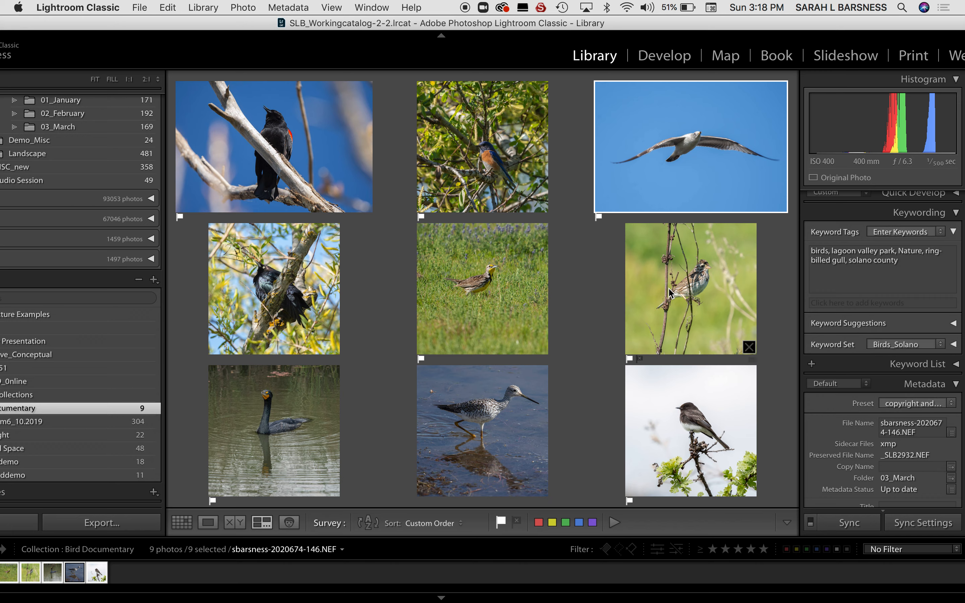